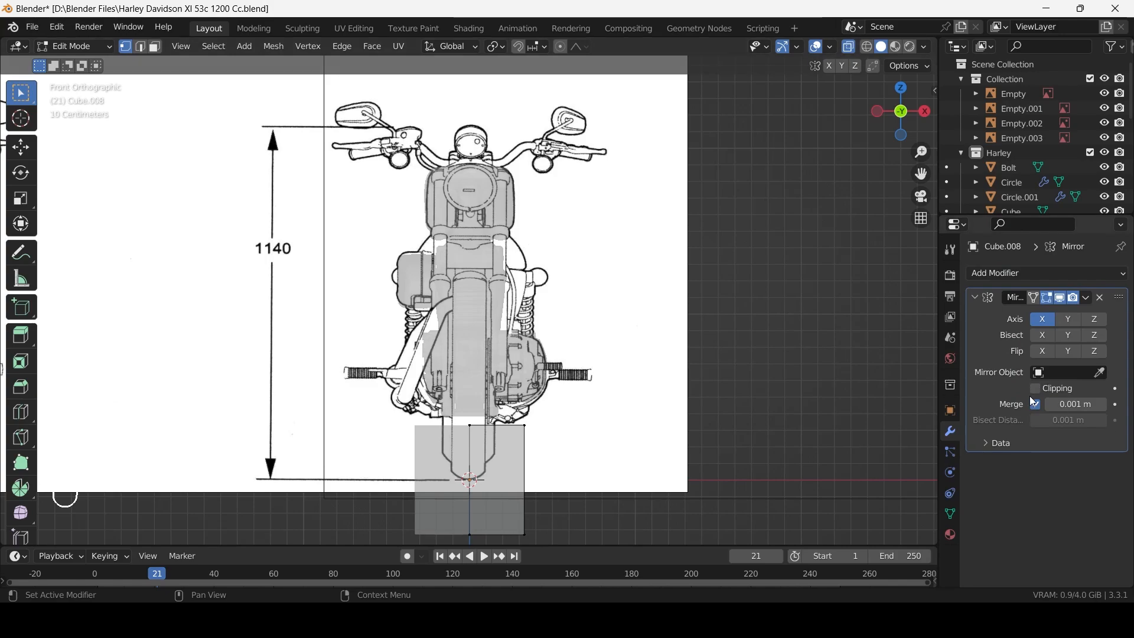
Raise the mirrored cube's mesh about 1.23 m along Z and move it rearward along Y over the blueprint's side cover.
{"action": "key", "text": "g"}
{"action": "key", "text": "z"}
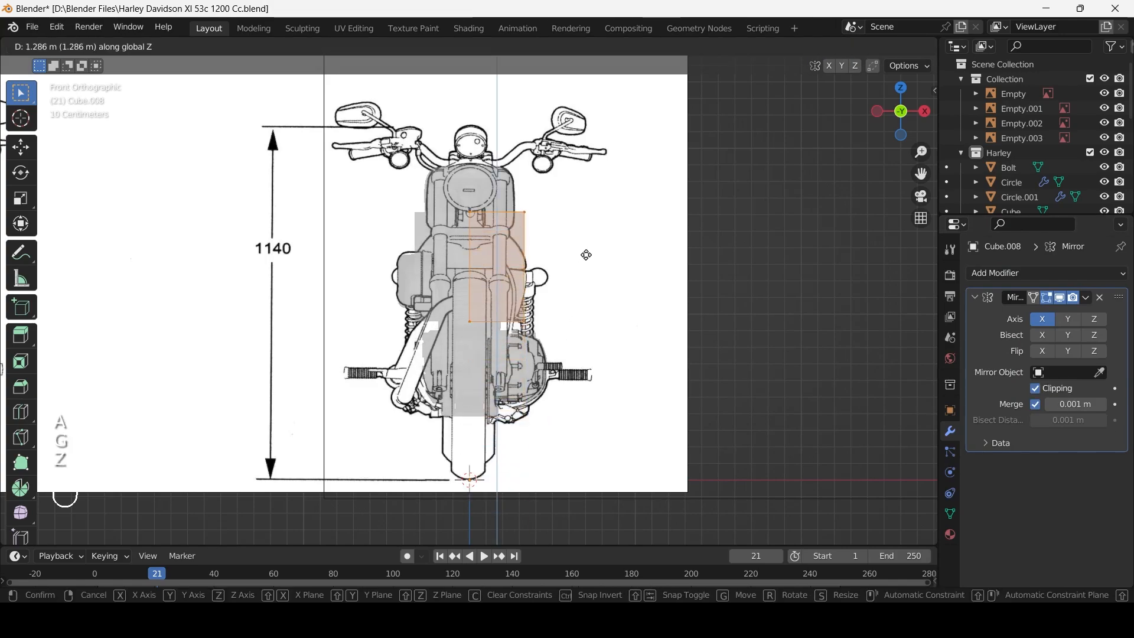
{"action": "left_click", "coordinate": [587, 266]}
{"action": "key", "text": "ctrl+KP_3"}
{"action": "scroll", "coordinate": [586, 265], "scroll_direction": "up", "scroll_amount": 4}
{"action": "scroll", "coordinate": [531, 266], "scroll_direction": "down", "scroll_amount": 1}
{"action": "key", "text": "g"}
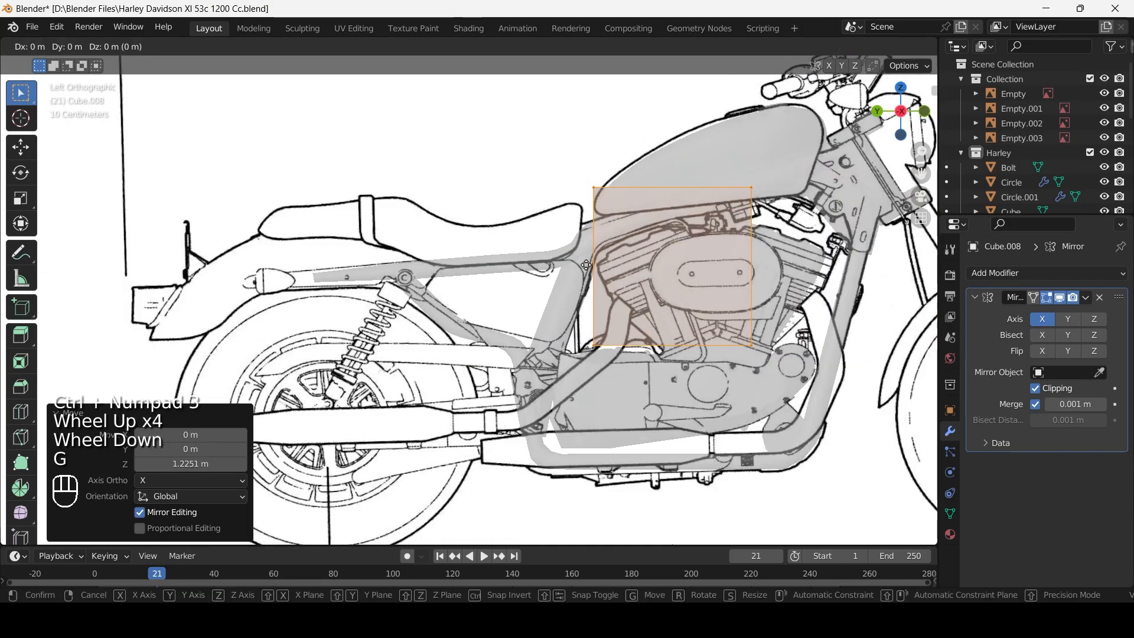
{"action": "key", "text": "y"}
{"action": "left_click", "coordinate": [393, 245]}
Move the cube's front upper and rear upper corners onto the side cover's outline in the left view.
{"action": "scroll", "coordinate": [393, 246], "scroll_direction": "up", "scroll_amount": 2}
{"action": "left_click", "coordinate": [621, 105]}
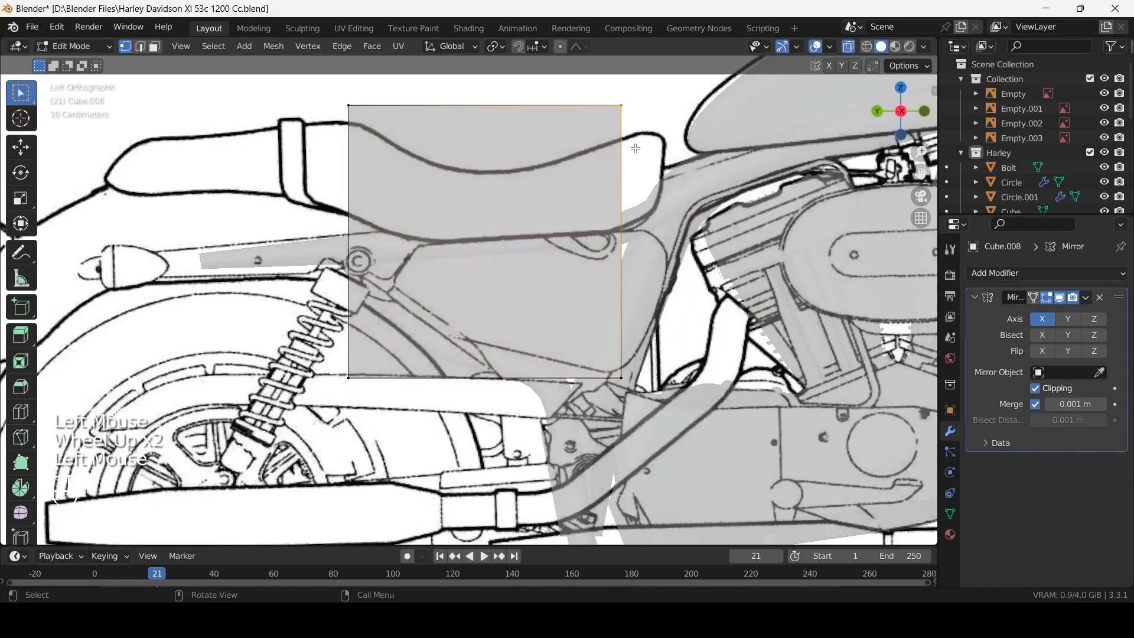
{"action": "key", "text": "g"}
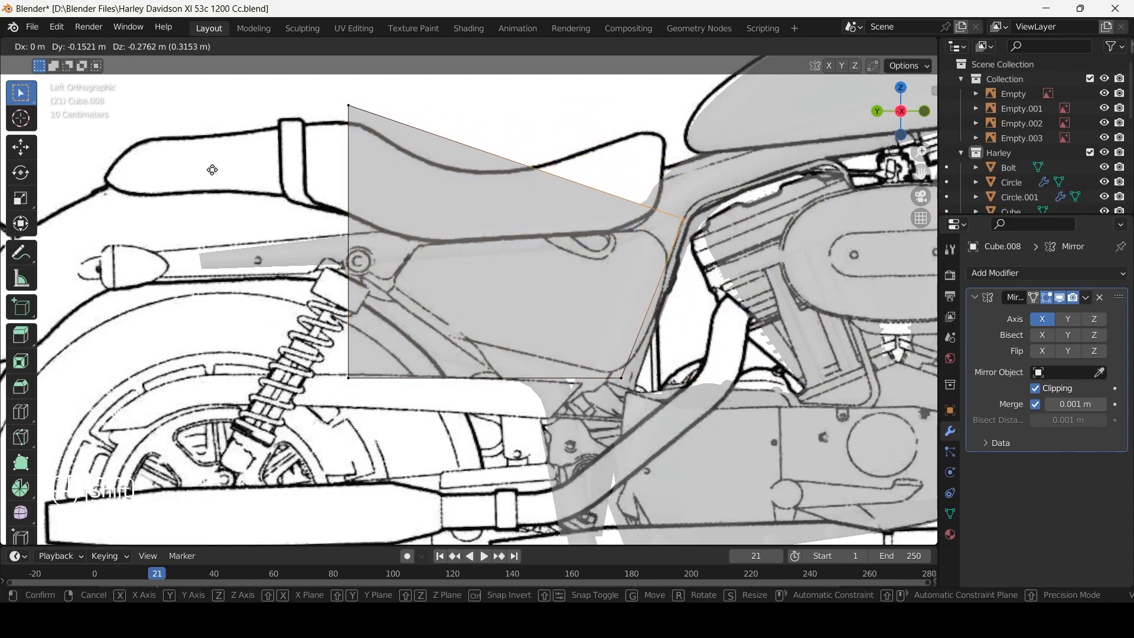
{"action": "left_click", "coordinate": [203, 161], "text": "shift"}
{"action": "left_click", "coordinate": [348, 106]}
{"action": "key", "text": "g"}
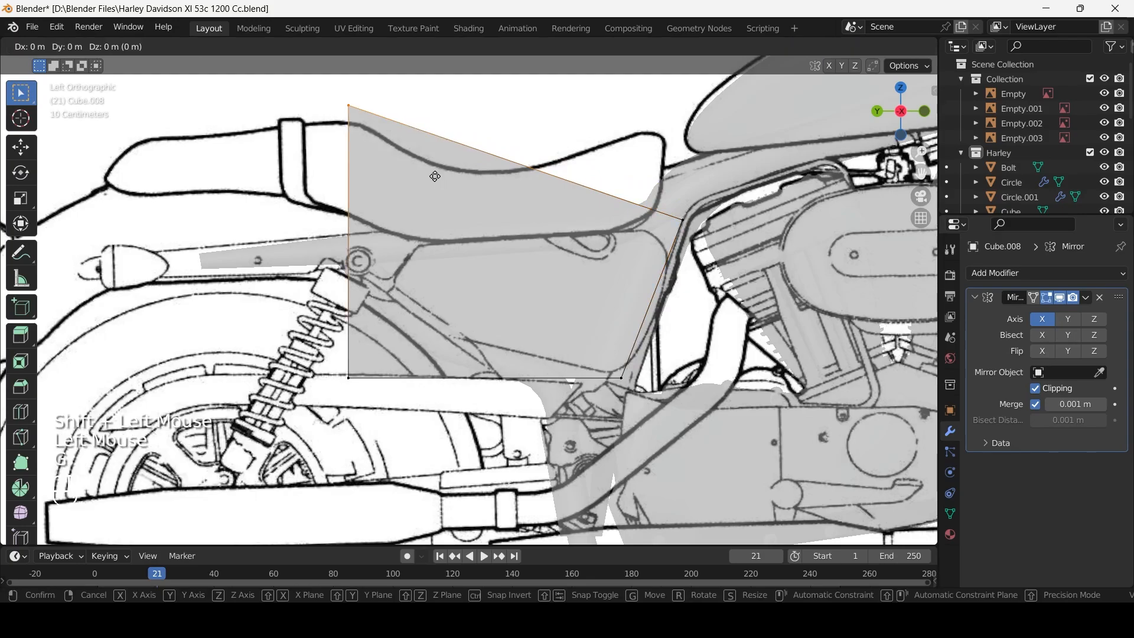
{"action": "left_click", "coordinate": [579, 514], "text": "shift"}
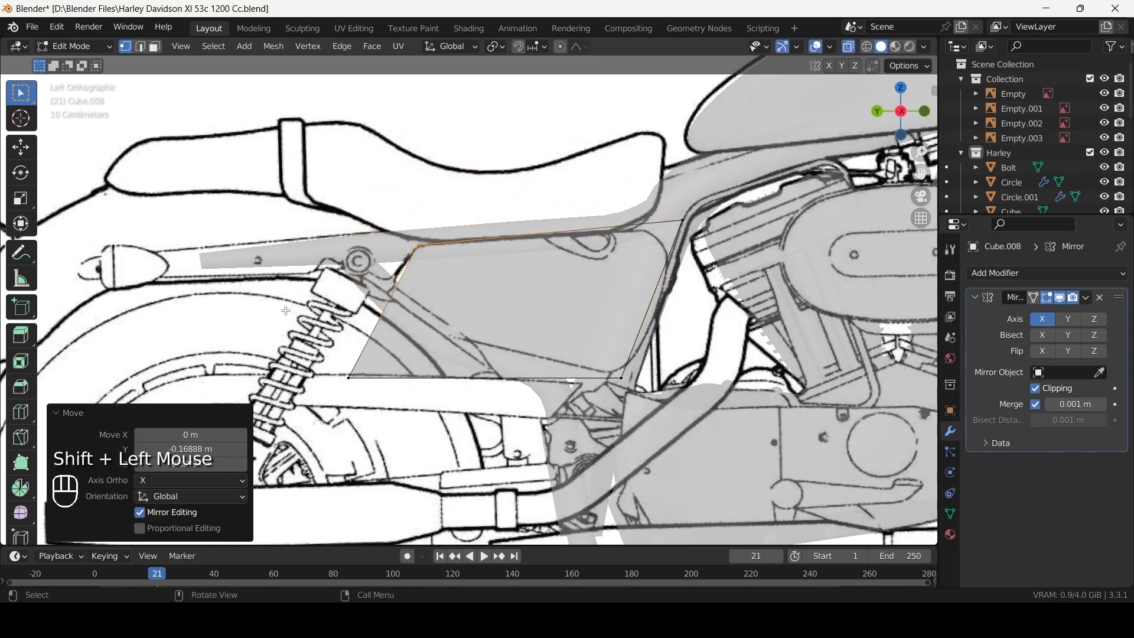
Move the cube's rear lower corner about 0.11 m forward and 0.22 m up onto the side cover's outline.
{"action": "left_click", "coordinate": [349, 377]}
{"action": "key", "text": "g"}
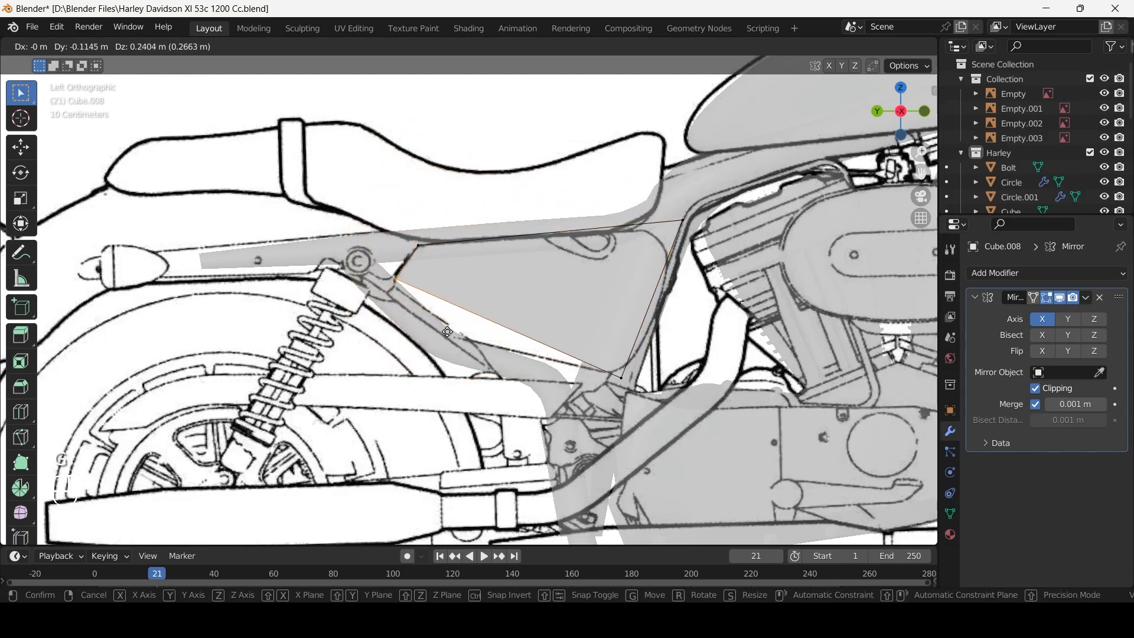
{"action": "key", "text": "shift"}
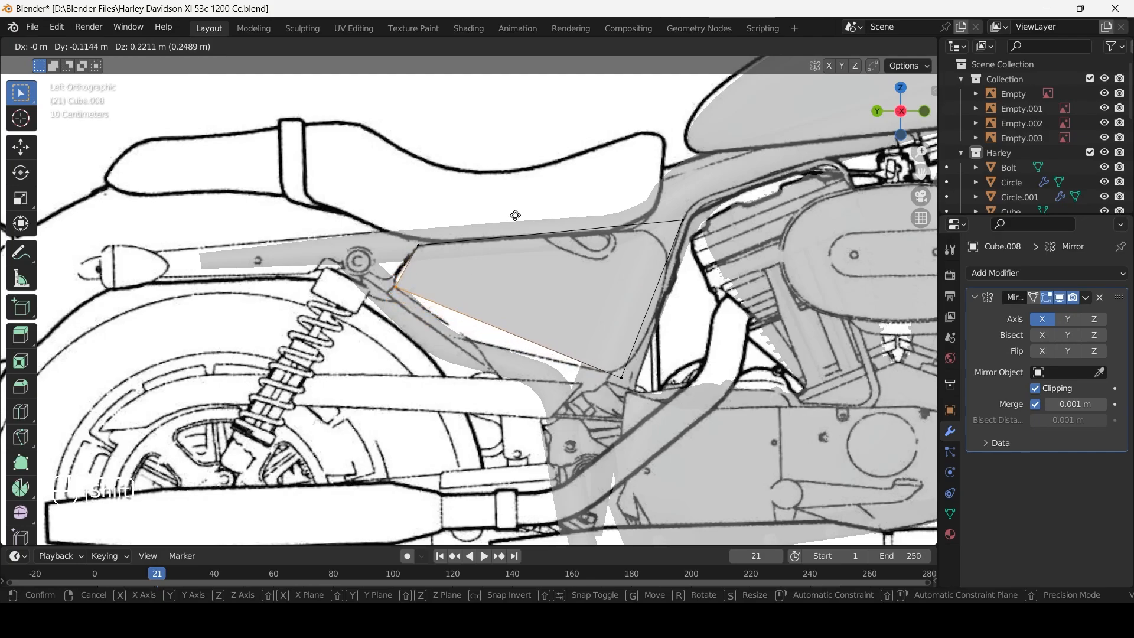
{"action": "left_click", "coordinate": [515, 215], "text": "shift"}
Add a centred loop cut across the cover's length and move its lower vertices to the bend in the lower outline.
{"action": "key", "text": "ctrl+r"}
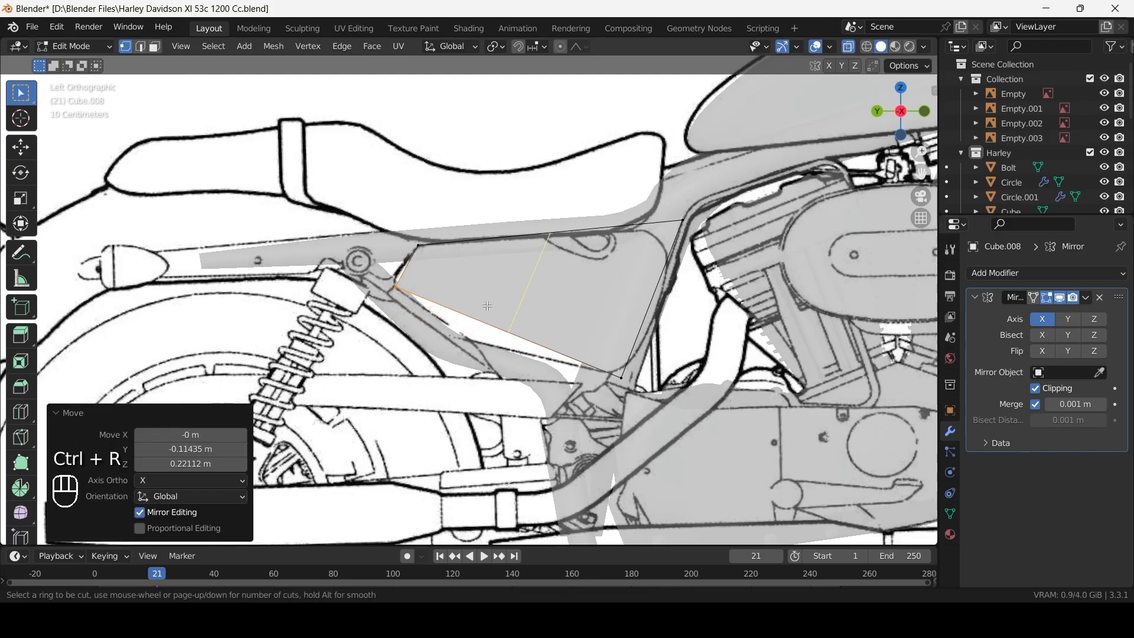
{"action": "left_click", "coordinate": [488, 306]}
{"action": "right_click", "coordinate": [487, 306]}
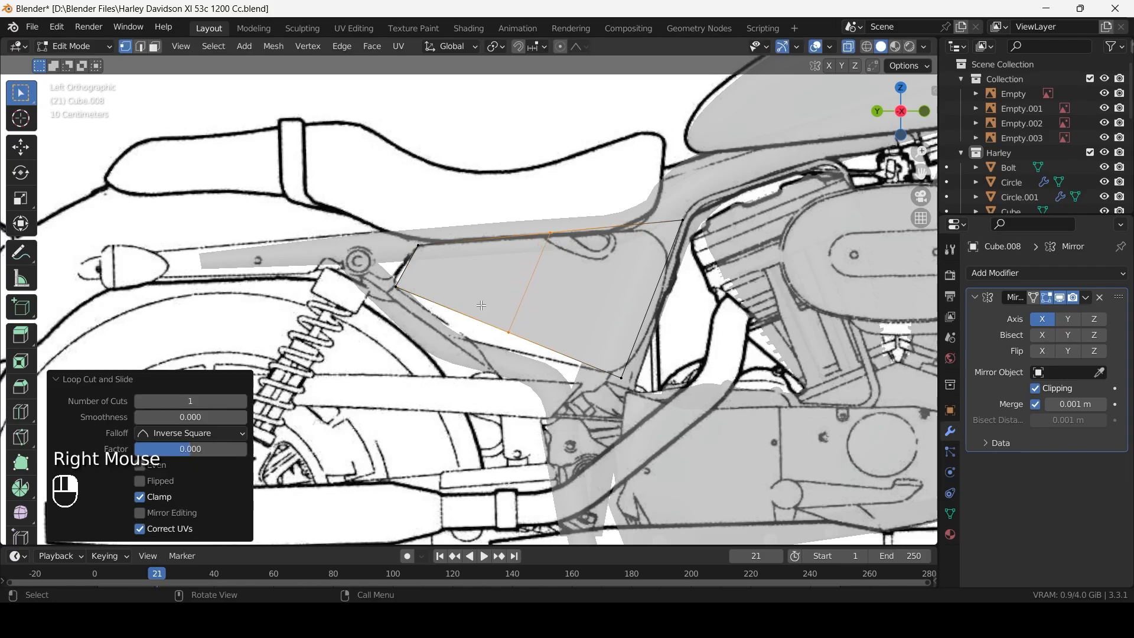
{"action": "scroll", "coordinate": [493, 313], "scroll_direction": "up", "scroll_amount": 5}
{"action": "left_click_drag", "start_coordinate": [515, 336], "coordinate": [608, 436]}
{"action": "key", "text": "g"}
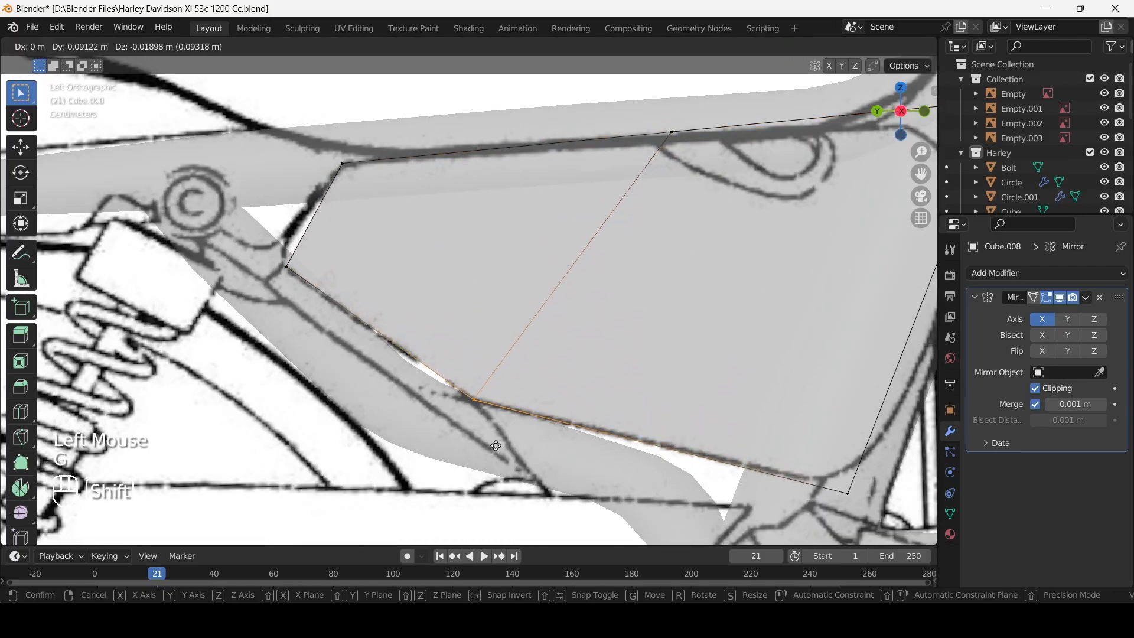
{"action": "left_click", "coordinate": [496, 446], "text": "shift"}
Nudge the cover's front lower corner about 0.01 m forward to line up with the blueprint.
{"action": "middle_click_drag", "start_coordinate": [496, 446], "coordinate": [276, 400], "text": "shift"}
{"action": "left_click", "coordinate": [628, 447]}
{"action": "key", "text": "g"}
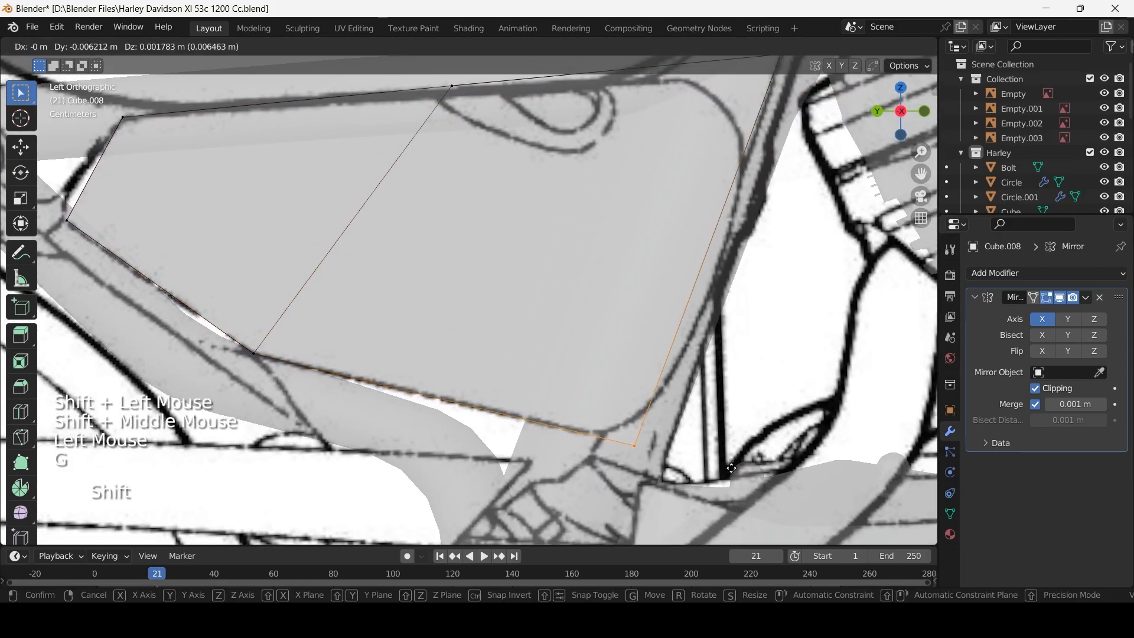
{"action": "left_click", "coordinate": [766, 467], "text": "shift"}
Add a centred lengthwise loop cut between the cover's upper and lower edges and move its front vertices onto the outline.
{"action": "scroll", "coordinate": [766, 468], "scroll_direction": "down", "scroll_amount": 2}
{"action": "key", "text": "ctrl+r"}
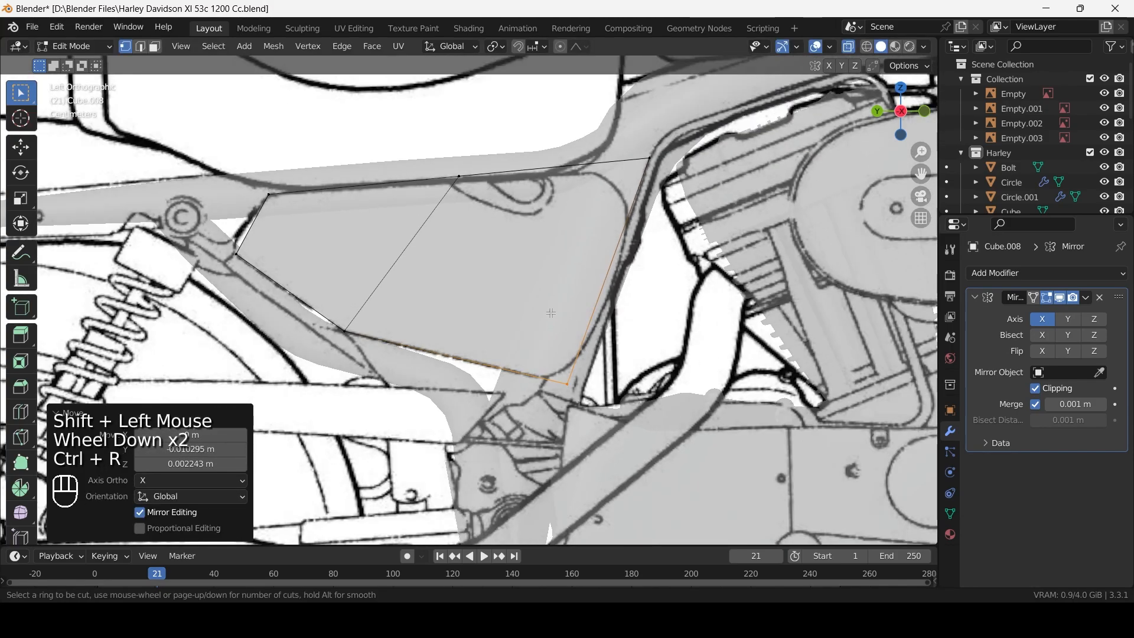
{"action": "left_click", "coordinate": [605, 289]}
{"action": "right_click", "coordinate": [605, 289]}
{"action": "left_click", "coordinate": [608, 272]}
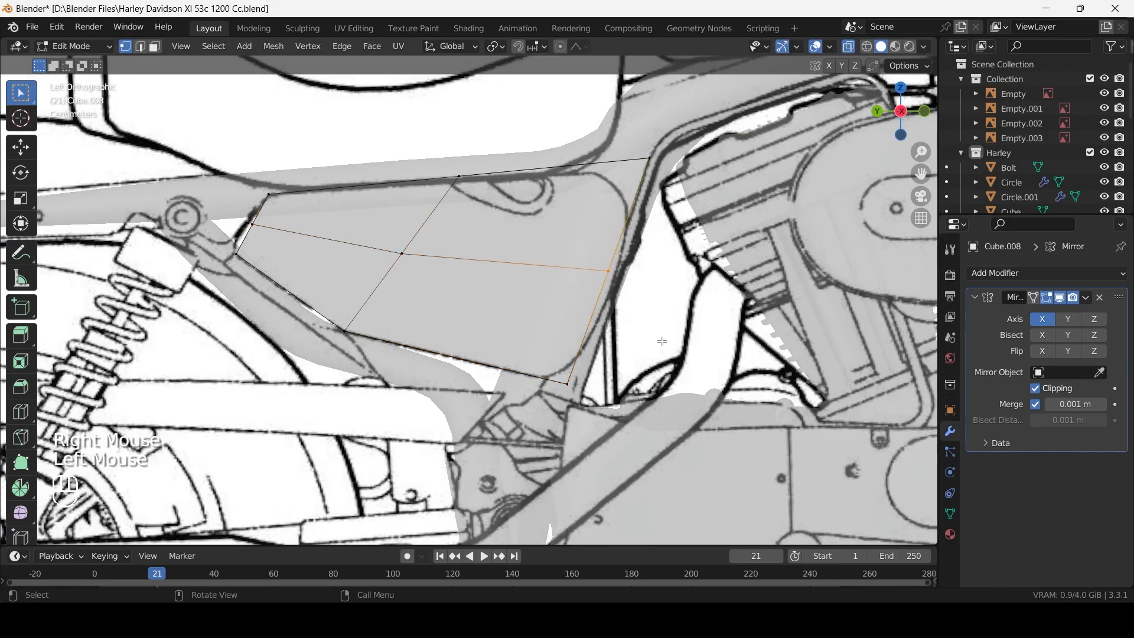
{"action": "key", "text": "g"}
{"action": "left_click", "coordinate": [757, 459], "text": "shift"}
Move the cover's rear middle vertices and rear lower corner onto the blueprint's rear outline.
{"action": "middle_click_drag", "start_coordinate": [274, 237], "coordinate": [482, 291], "text": "shift"}
{"action": "scroll", "coordinate": [482, 292], "scroll_direction": "up", "scroll_amount": 3}
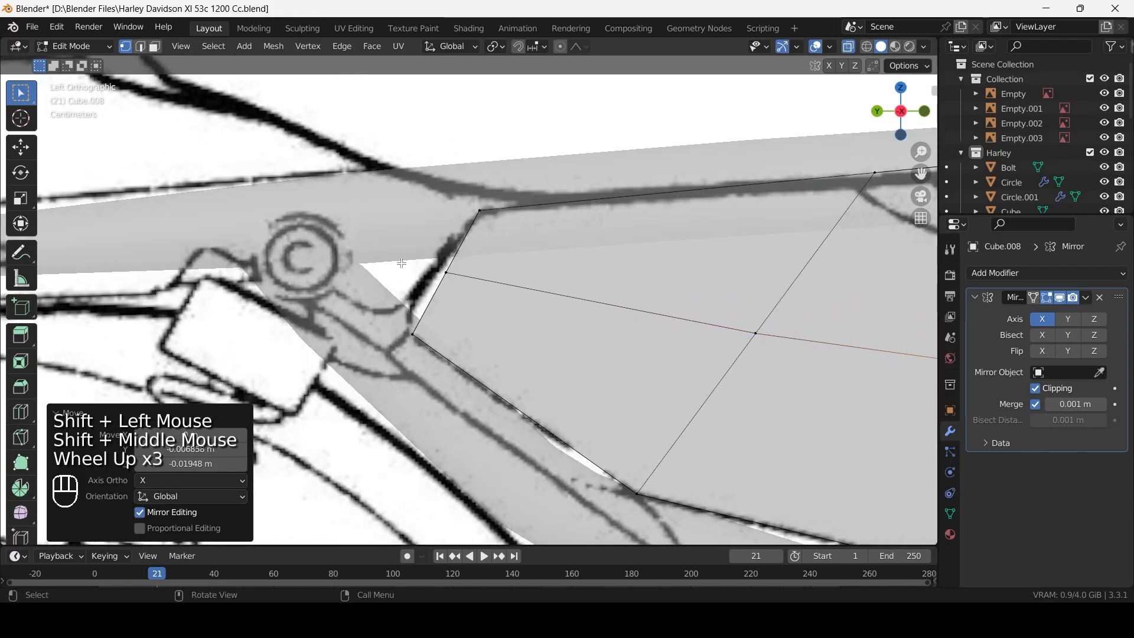
{"action": "left_click", "coordinate": [449, 277]}
{"action": "key", "text": "g"}
{"action": "left_click", "coordinate": [493, 320], "text": "shift"}
{"action": "left_click", "coordinate": [411, 334]}
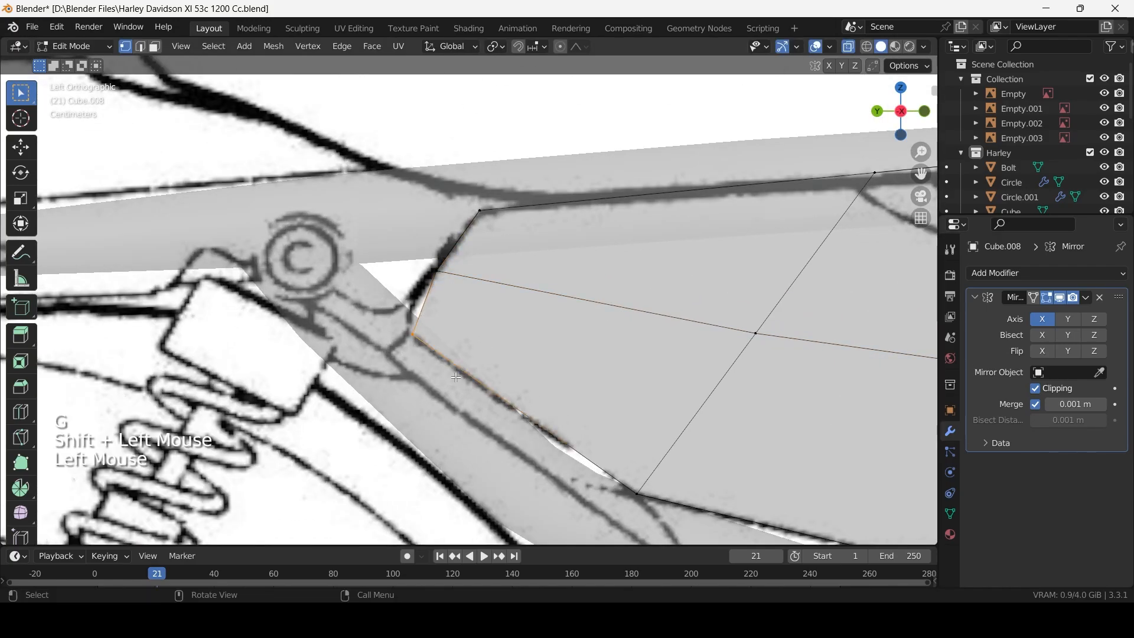
{"action": "key", "text": "g"}
{"action": "left_click", "coordinate": [382, 344], "text": "shift"}
Move the upper middle vertices and the front upper corner down onto the side cover's upper outline.
{"action": "scroll", "coordinate": [608, 357], "scroll_direction": "down", "scroll_amount": 4}
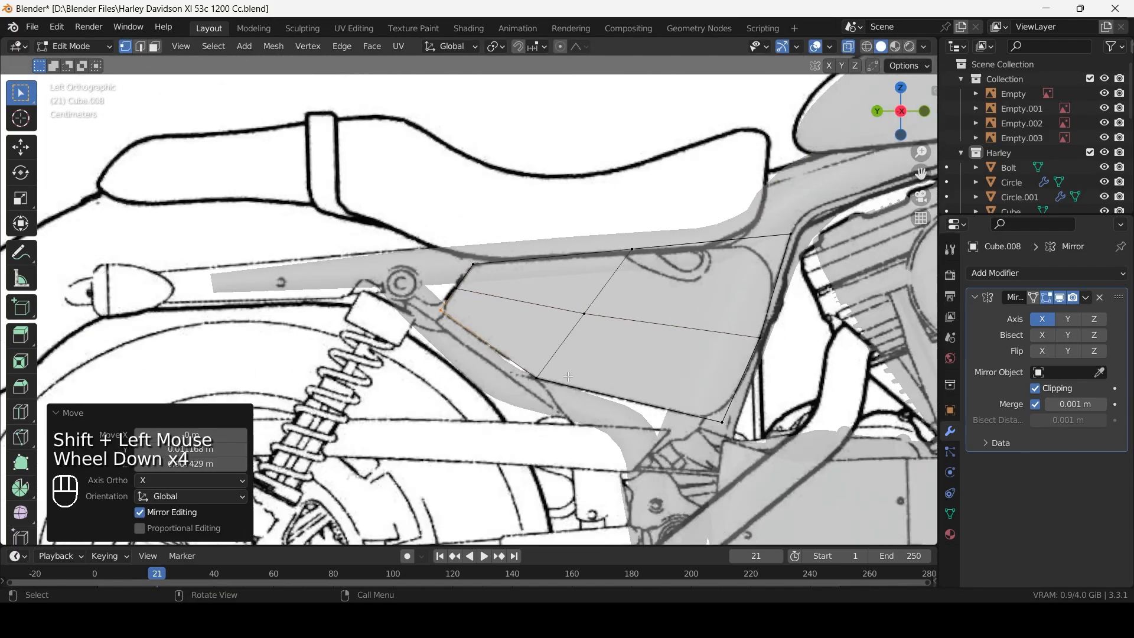
{"action": "middle_click_drag", "start_coordinate": [608, 357], "coordinate": [581, 361], "text": "shift"}
{"action": "scroll", "coordinate": [582, 360], "scroll_direction": "up", "scroll_amount": 1}
{"action": "left_click", "coordinate": [564, 233]}
{"action": "key", "text": "g"}
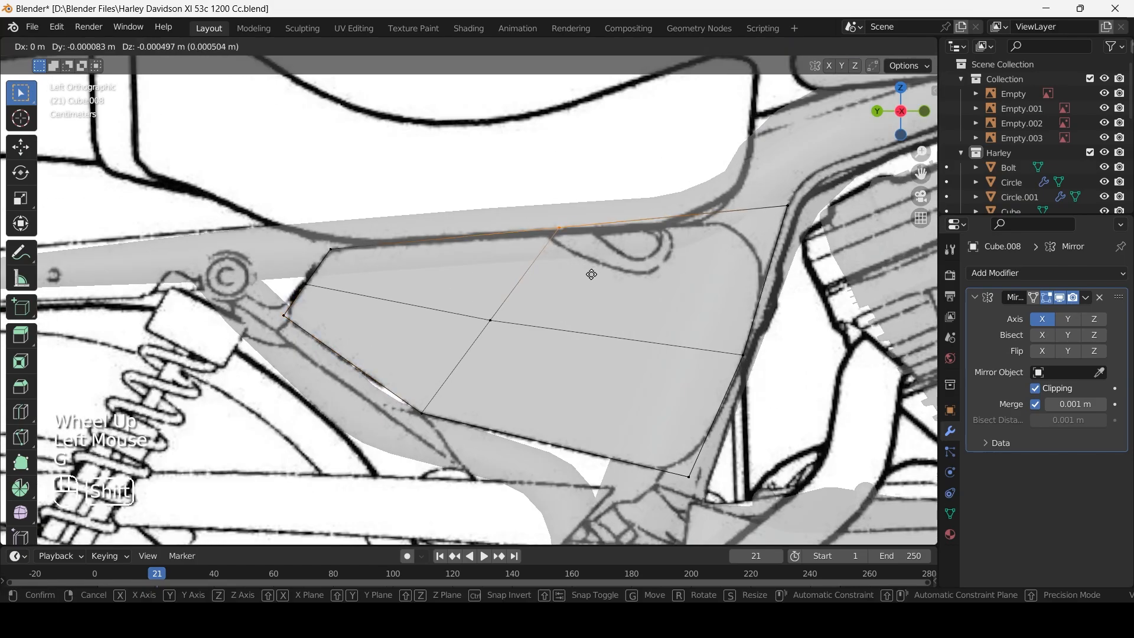
{"action": "left_click", "coordinate": [487, 322], "text": "shift"}
{"action": "left_click", "coordinate": [788, 206]}
{"action": "key", "text": "g"}
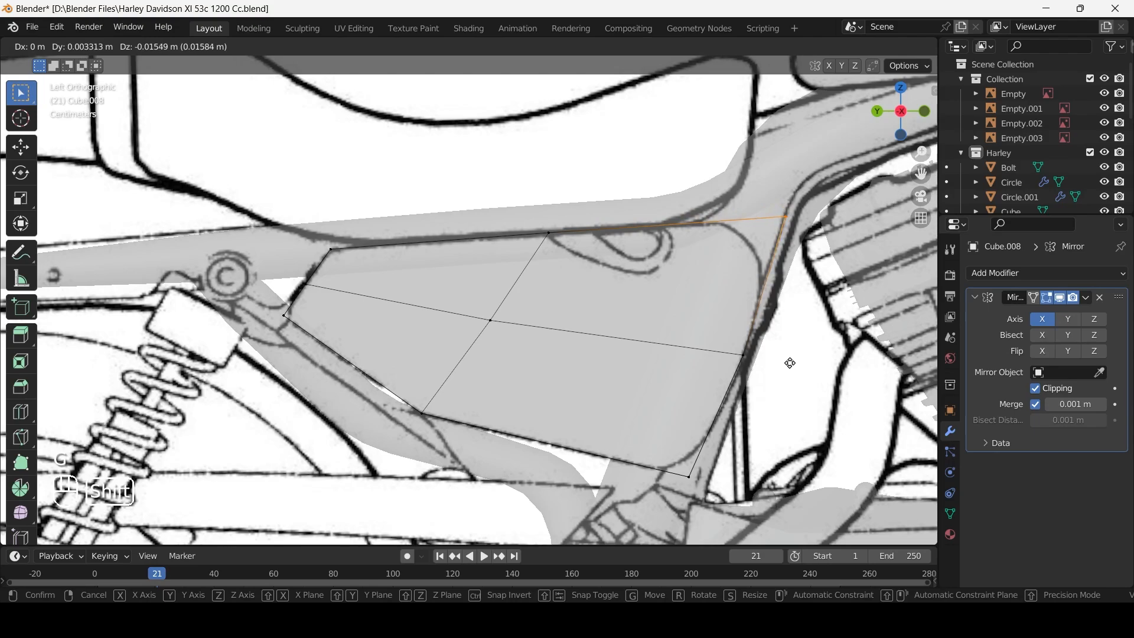
{"action": "left_click", "coordinate": [705, 378], "text": "shift"}
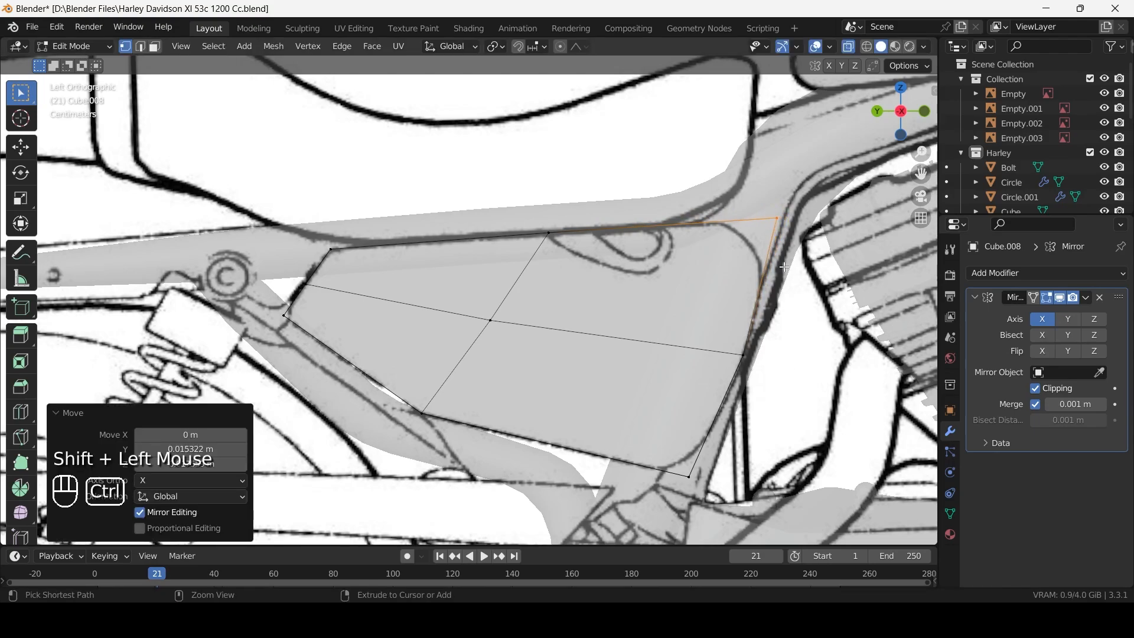
Bevel the cover's front upper and front lower corners with 2 segments, the lower one about 0.163 m wide.
{"action": "key", "text": "ctrl+b"}
{"action": "scroll", "coordinate": [815, 317], "scroll_direction": "up", "scroll_amount": 1}
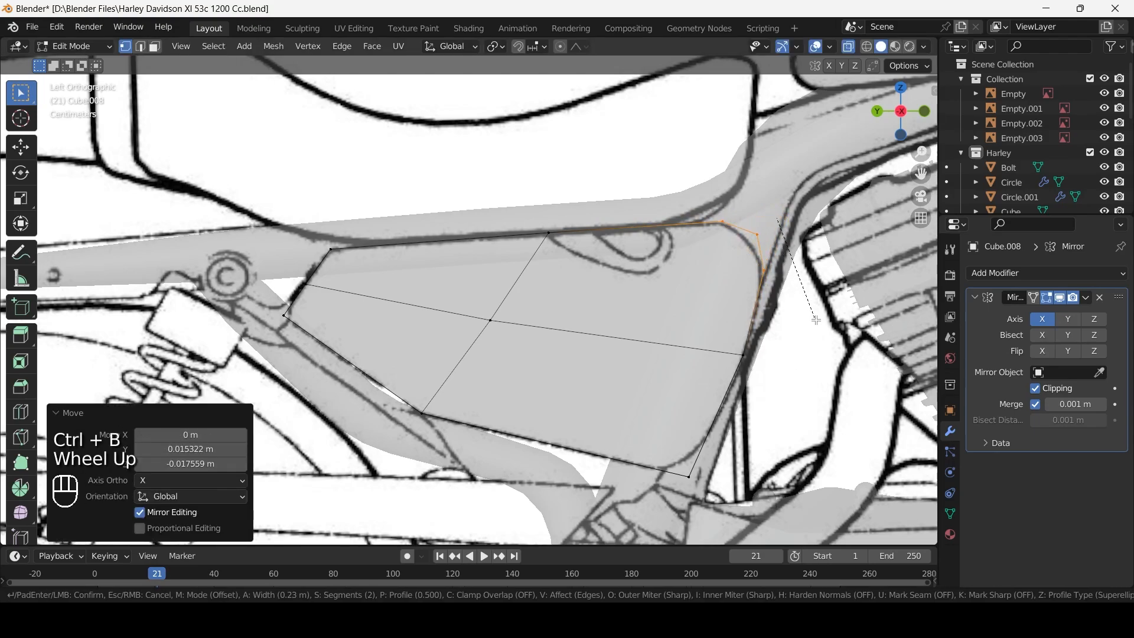
{"action": "left_click", "coordinate": [811, 326]}
{"action": "left_click", "coordinate": [689, 476]}
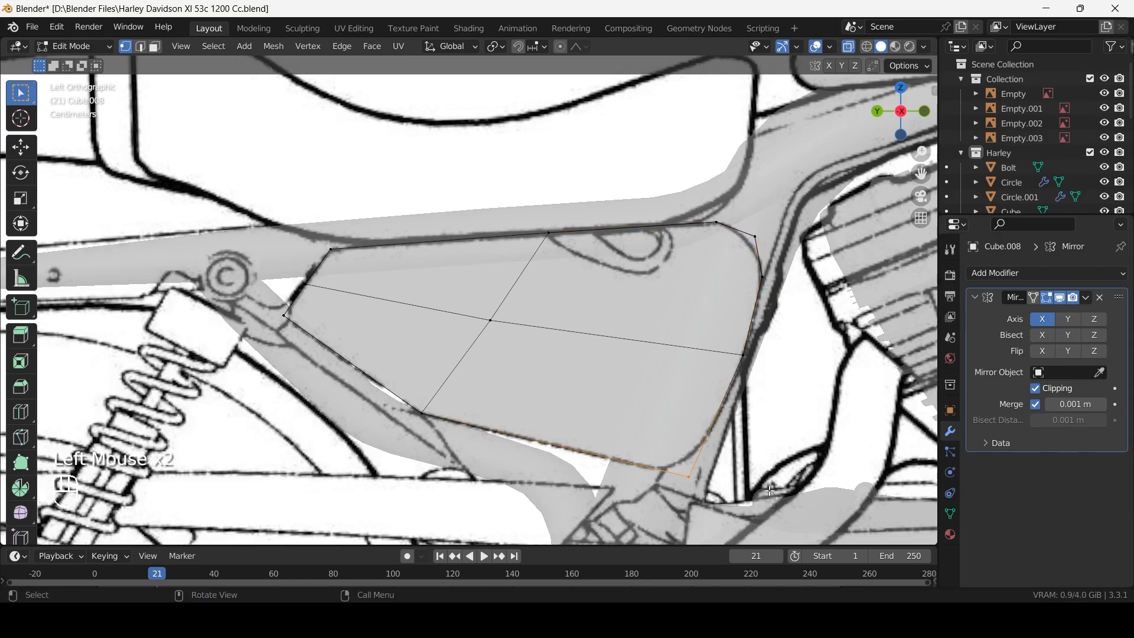
{"action": "key", "text": "ctrl+b"}
{"action": "left_click", "coordinate": [807, 513]}
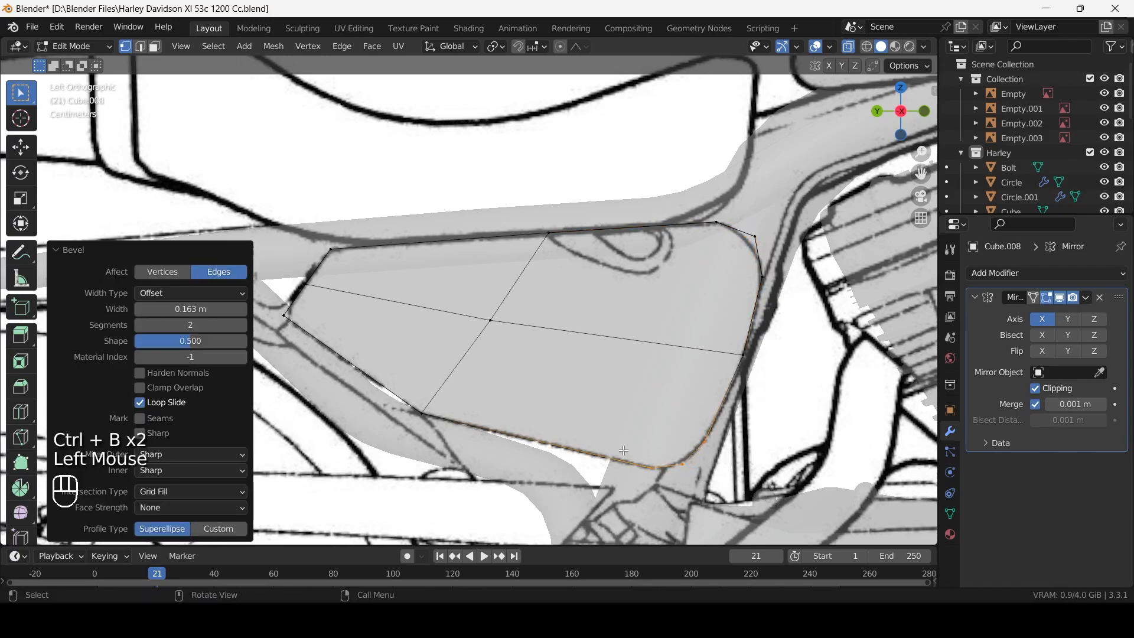
Bevel the cover's rear lower and rear upper corners with 1 segment, the upper one about 0.016 m wide.
{"action": "scroll", "coordinate": [807, 513], "scroll_direction": "up", "scroll_amount": 2}
{"action": "middle_click_drag", "start_coordinate": [239, 349], "coordinate": [487, 327], "text": "shift"}
{"action": "left_click", "coordinate": [488, 327]}
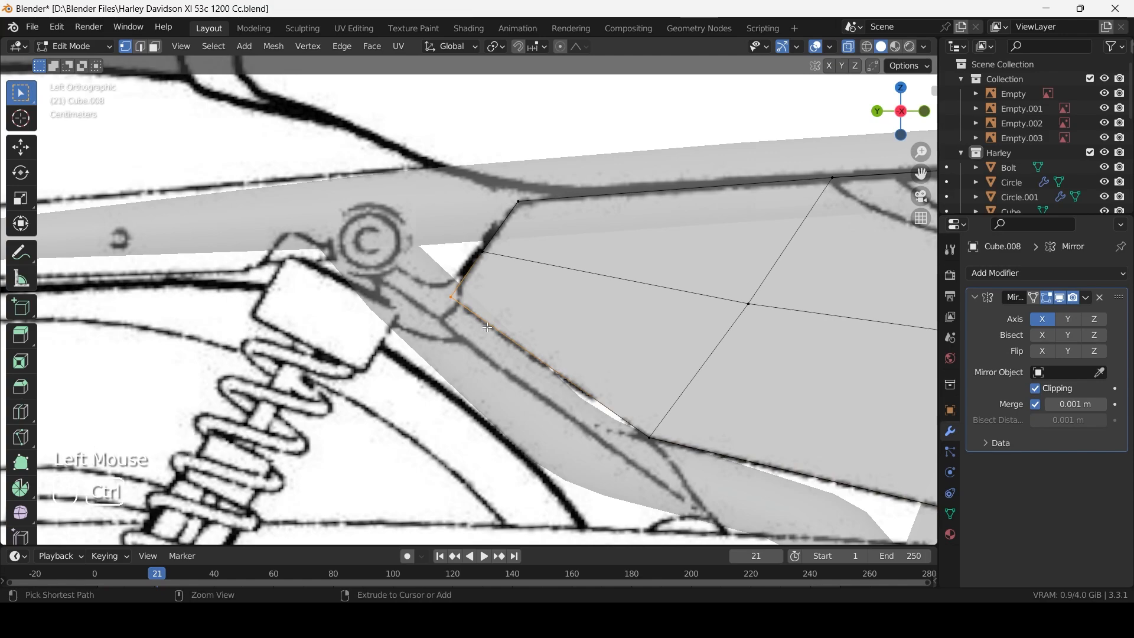
{"action": "key", "text": "ctrl+b"}
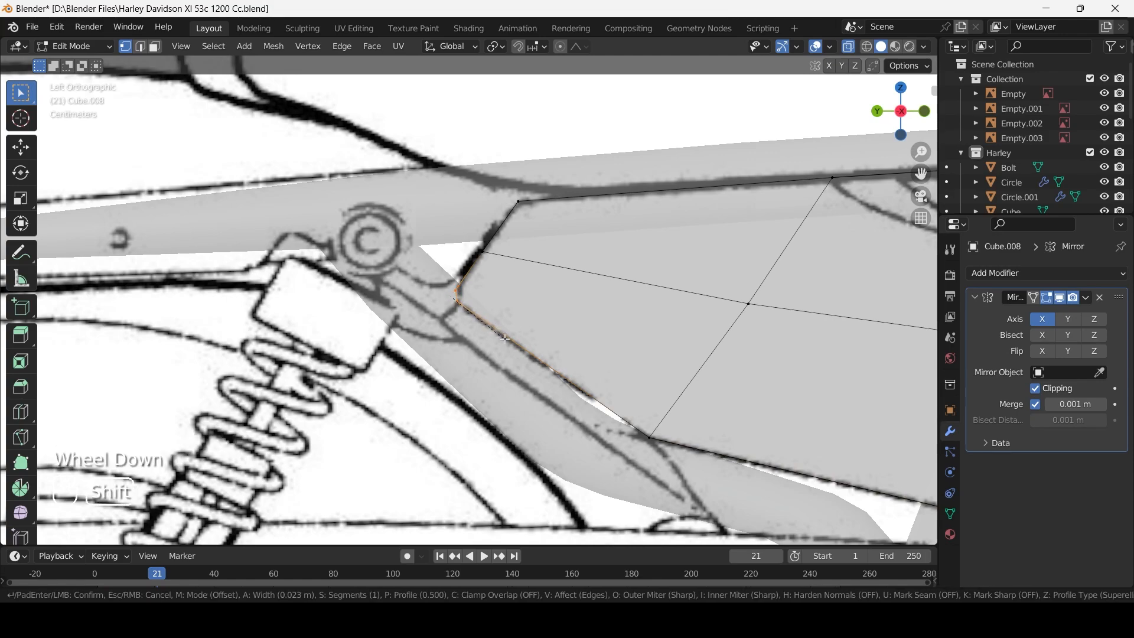
{"action": "left_click", "coordinate": [508, 339], "text": "shift"}
{"action": "left_click", "coordinate": [542, 232]}
{"action": "key", "text": "ctrl+b"}
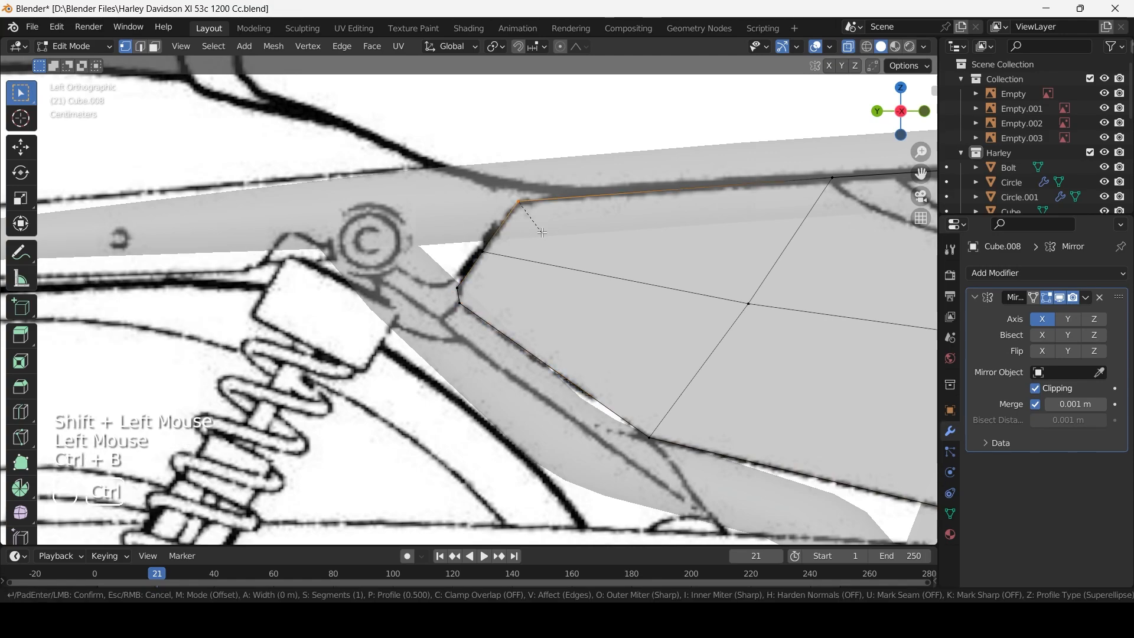
{"action": "left_click", "coordinate": [552, 253], "text": "shift"}
Move the first vertices of the front lower corner's bevel about 0.017 m forward along the lower outline.
{"action": "scroll", "coordinate": [508, 331], "scroll_direction": "down", "scroll_amount": 2}
{"action": "middle_click_drag", "start_coordinate": [508, 330], "coordinate": [572, 324], "text": "shift"}
{"action": "scroll", "coordinate": [572, 325], "scroll_direction": "up", "scroll_amount": 1}
{"action": "scroll", "coordinate": [571, 324], "scroll_direction": "down", "scroll_amount": 1}
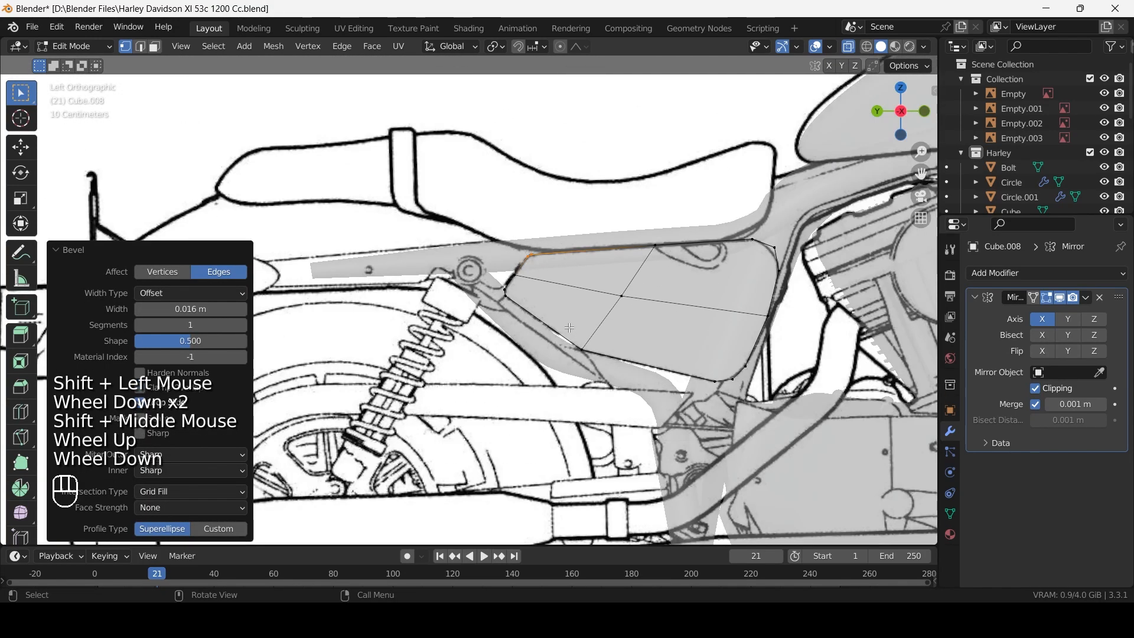
{"action": "scroll", "coordinate": [493, 329], "scroll_direction": "up", "scroll_amount": 3}
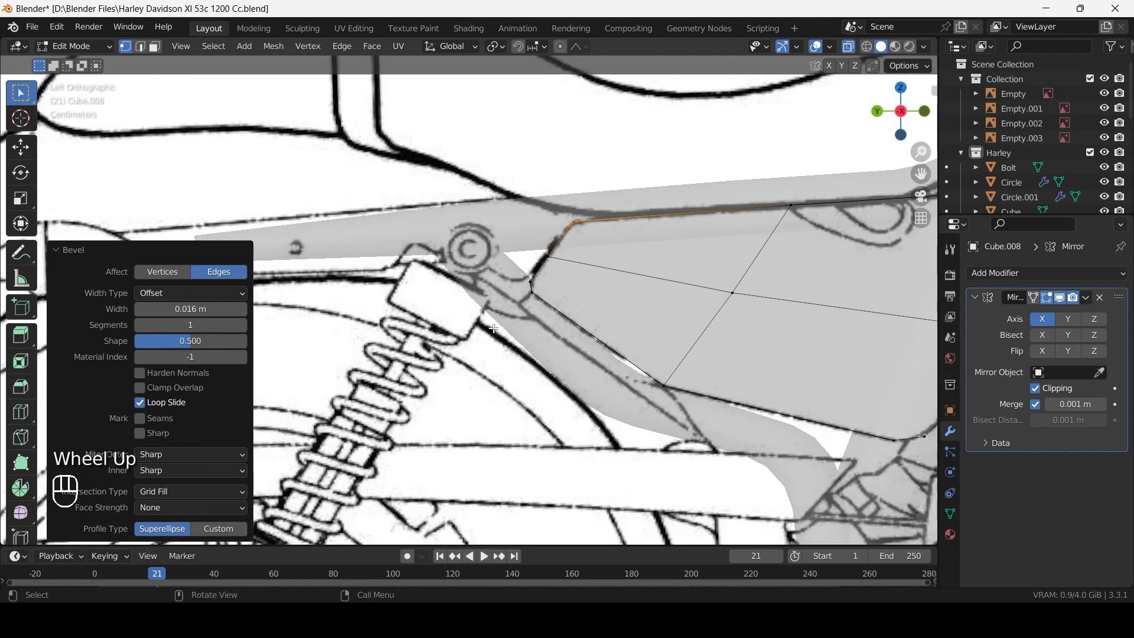
{"action": "left_click", "coordinate": [527, 292]}
{"action": "left_click", "coordinate": [694, 422], "text": "shift"}
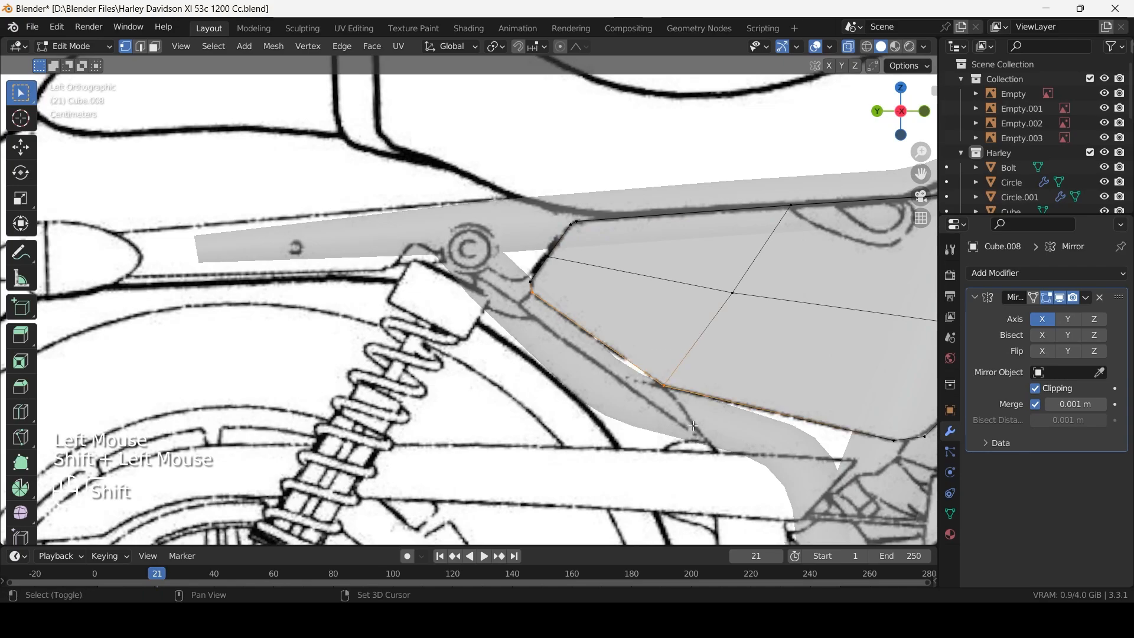
{"action": "scroll", "coordinate": [690, 429], "scroll_direction": "down", "scroll_amount": 2}
{"action": "scroll", "coordinate": [716, 434], "scroll_direction": "up", "scroll_amount": 2}
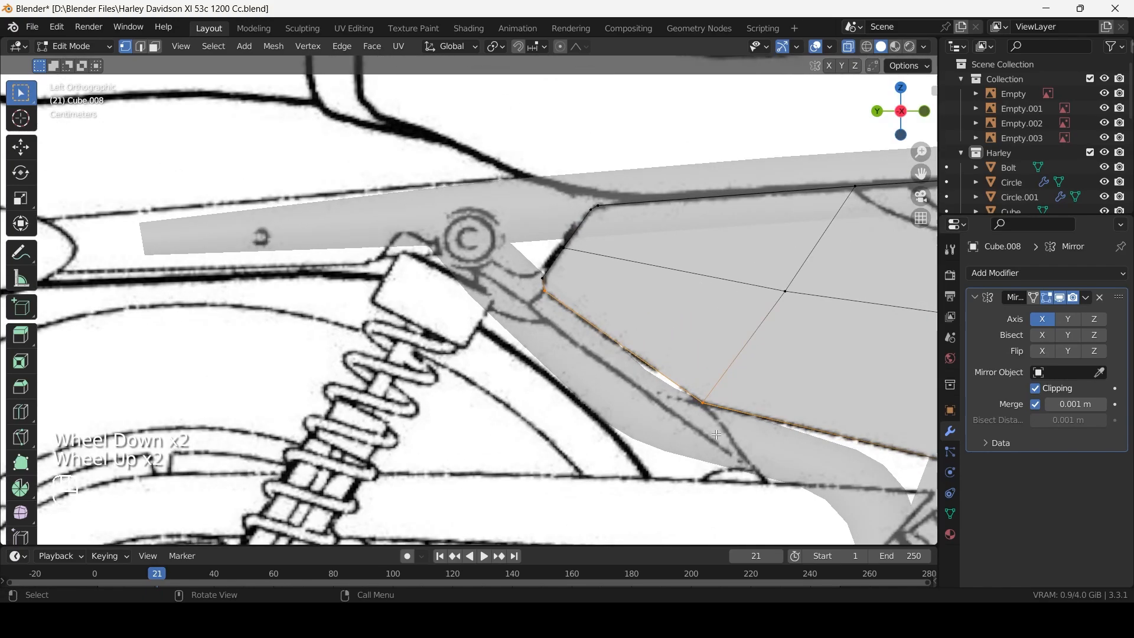
{"action": "middle_click_drag", "start_coordinate": [739, 428], "coordinate": [536, 367], "text": "shift"}
{"action": "scroll", "coordinate": [732, 413], "scroll_direction": "up", "scroll_amount": 2}
{"action": "middle_click_drag", "start_coordinate": [898, 455], "coordinate": [521, 383], "text": "shift"}
{"action": "left_click", "coordinate": [535, 387]}
{"action": "key", "text": "g"}
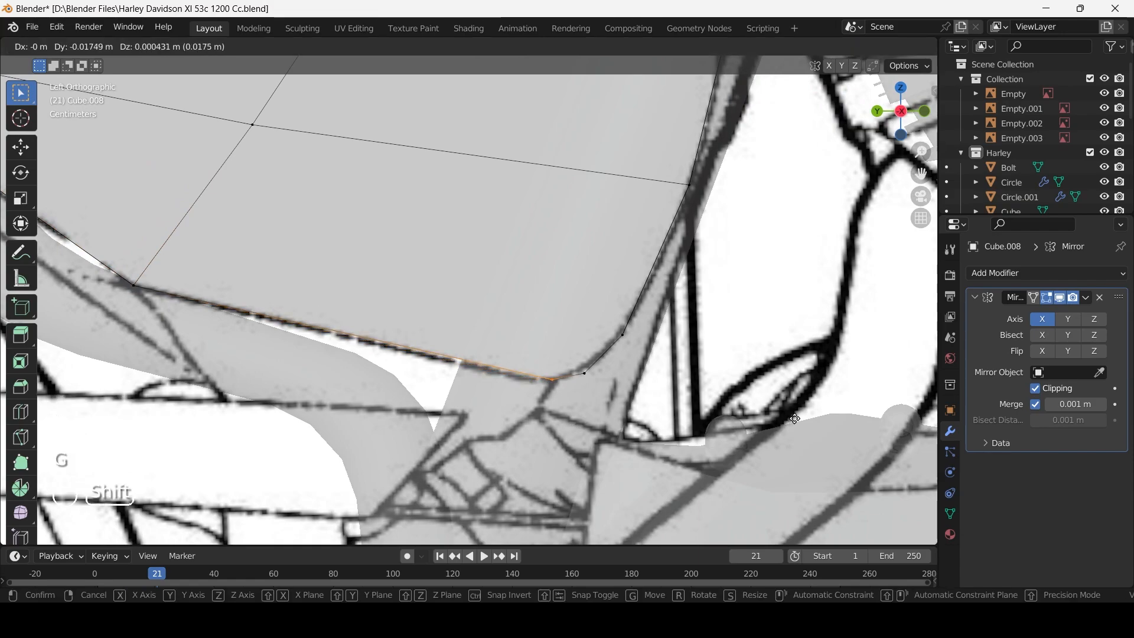
{"action": "left_click", "coordinate": [794, 419], "text": "shift"}
Add a centred loop cut between the lower bend and the front corner, and nudge its lower vertices onto the outline.
{"action": "scroll", "coordinate": [794, 418], "scroll_direction": "down", "scroll_amount": 1}
{"action": "key", "text": "ctrl+r"}
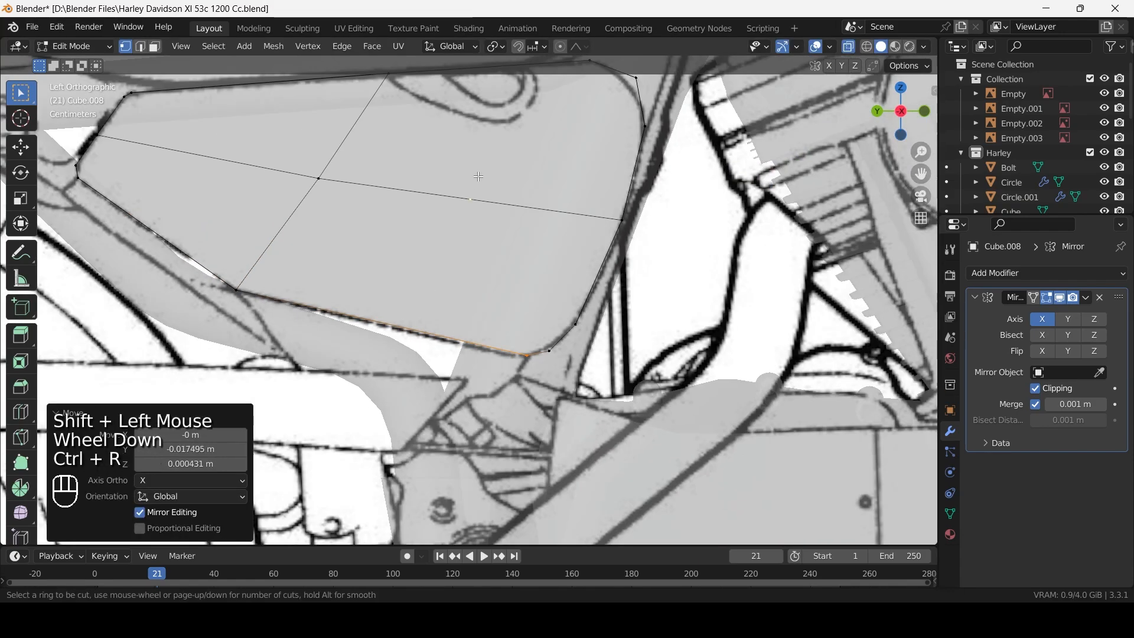
{"action": "left_click", "coordinate": [397, 327]}
{"action": "right_click", "coordinate": [428, 362]}
{"action": "scroll", "coordinate": [427, 362], "scroll_direction": "up", "scroll_amount": 2}
{"action": "middle_click_drag", "start_coordinate": [391, 380], "coordinate": [720, 385], "text": "shift"}
{"action": "key", "text": "g"}
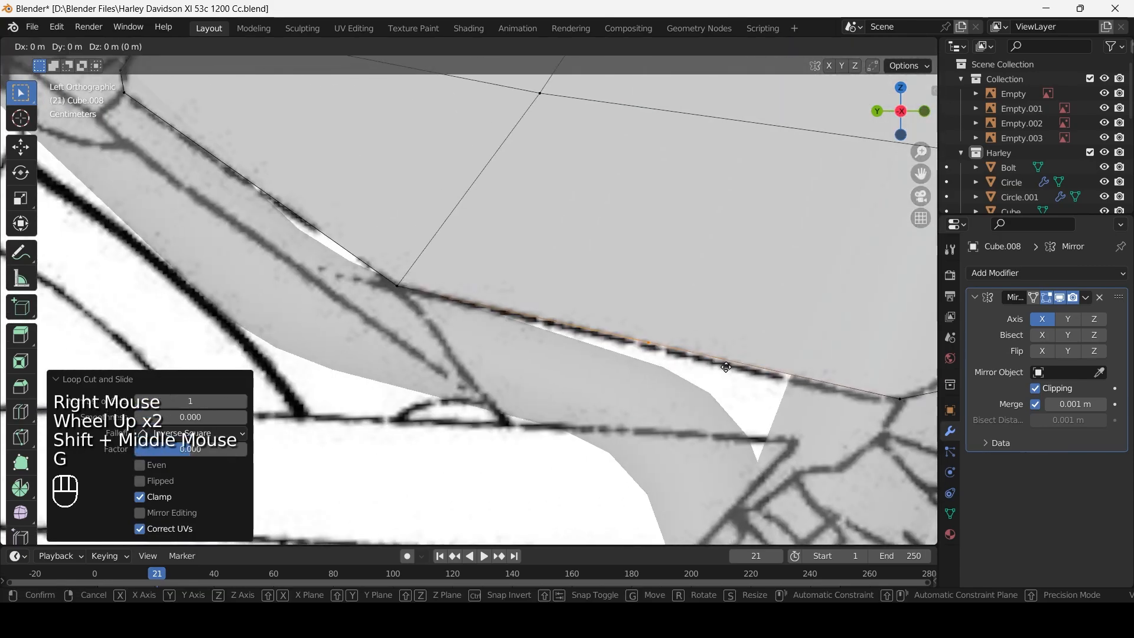
{"action": "left_click", "coordinate": [719, 391], "text": "shift"}
{"action": "scroll", "coordinate": [720, 391], "scroll_direction": "down", "scroll_amount": 1}
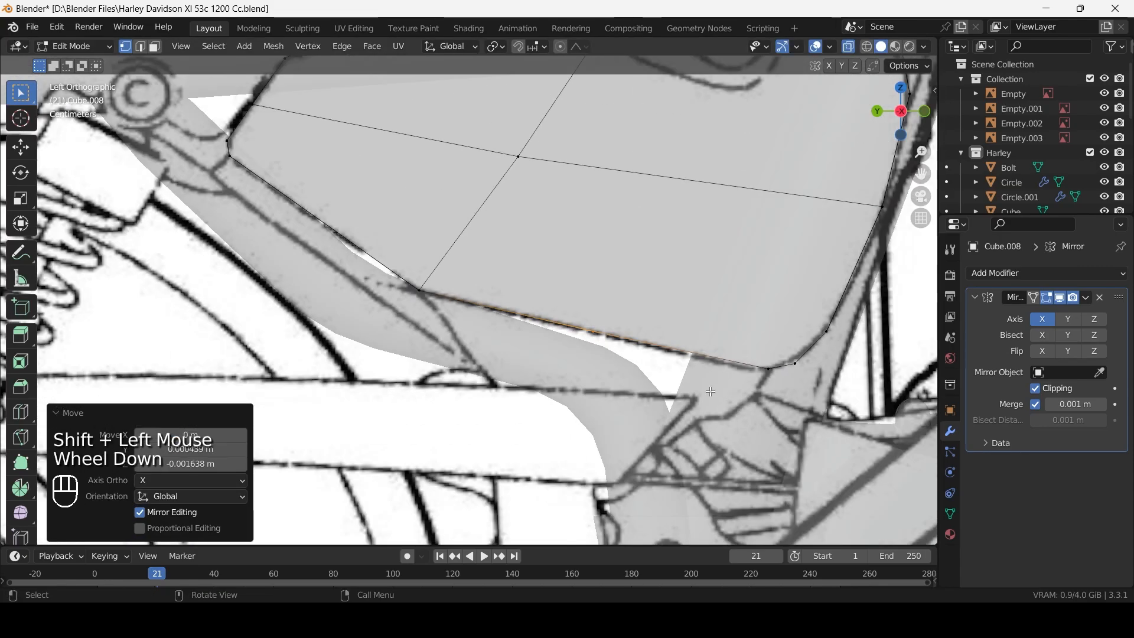
{"action": "scroll", "coordinate": [625, 384], "scroll_direction": "down", "scroll_amount": 2}
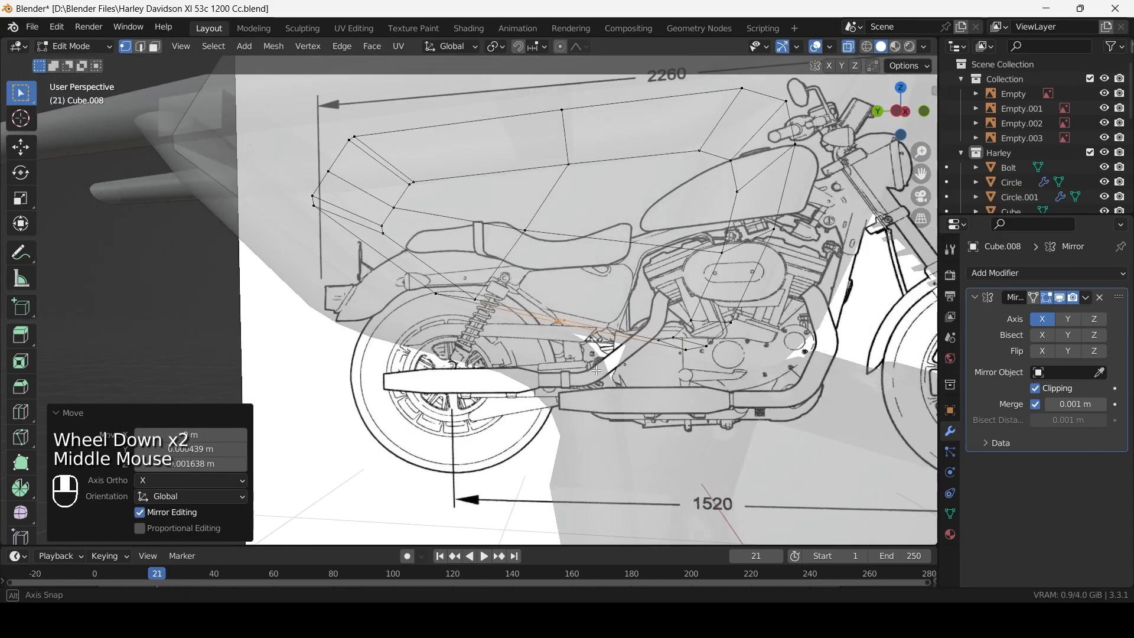
Add a loop cut around the cover's outline, slid toward its outer side with a factor of 0.548.
{"action": "middle_click_drag", "start_coordinate": [626, 384], "coordinate": [567, 271]}
{"action": "scroll", "coordinate": [567, 272], "scroll_direction": "down", "scroll_amount": 1}
{"action": "key", "text": "ctrl+r"}
{"action": "left_click", "coordinate": [561, 266]}
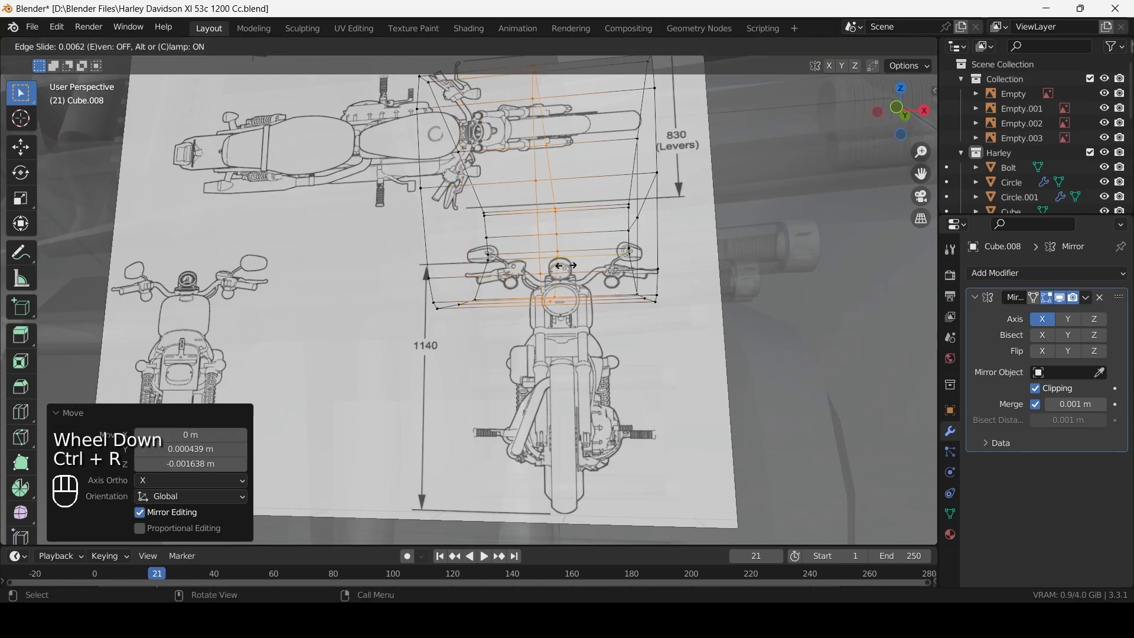
{"action": "left_click", "coordinate": [602, 274]}
{"action": "scroll", "coordinate": [602, 274], "scroll_direction": "down", "scroll_amount": 2}
{"action": "key", "text": "KP_3"}
{"action": "key", "text": "ctrl+KP_3"}
{"action": "scroll", "coordinate": [702, 355], "scroll_direction": "up", "scroll_amount": 4}
{"action": "scroll", "coordinate": [703, 355], "scroll_direction": "down", "scroll_amount": 2}
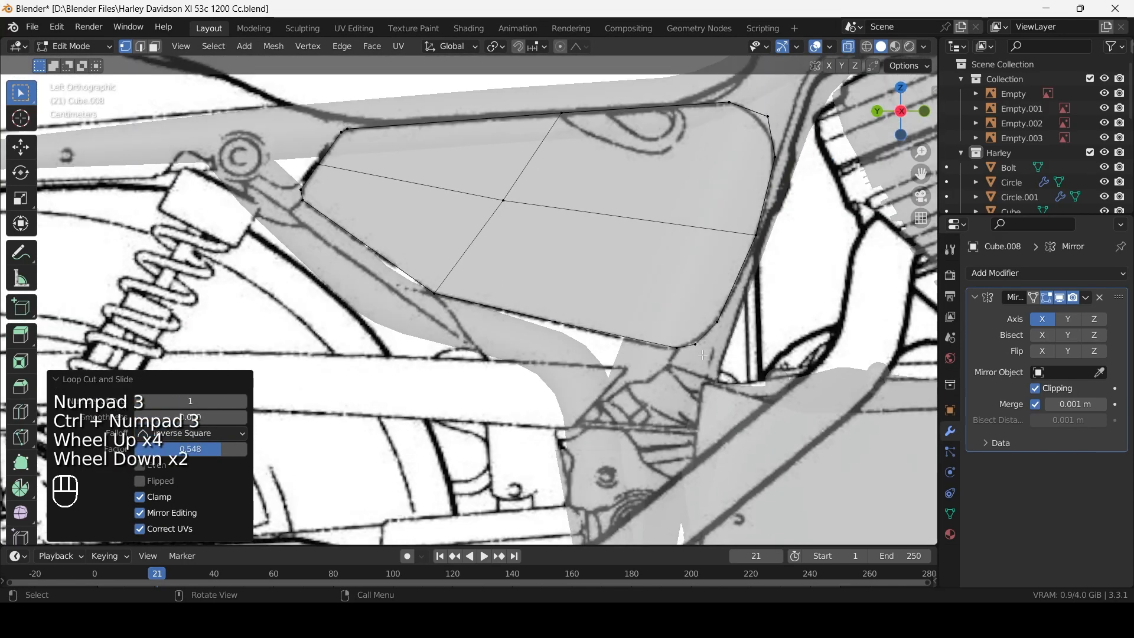
Compare the new loop cut with the top blueprint and undo it.
{"action": "key", "text": "alt+z"}
{"action": "middle_click_drag", "start_coordinate": [703, 355], "coordinate": [513, 381]}
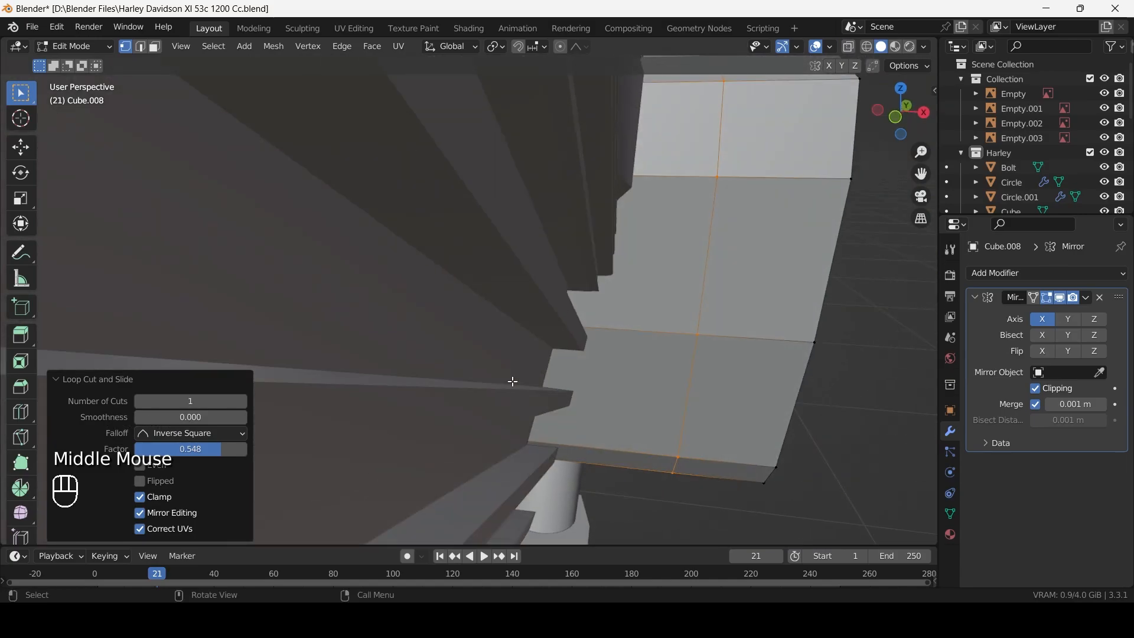
{"action": "scroll", "coordinate": [513, 382], "scroll_direction": "down", "scroll_amount": 2}
{"action": "key", "text": "KP_7"}
{"action": "scroll", "coordinate": [508, 380], "scroll_direction": "down", "scroll_amount": 2}
{"action": "scroll", "coordinate": [504, 380], "scroll_direction": "up", "scroll_amount": 2}
{"action": "key", "text": "alt+z"}
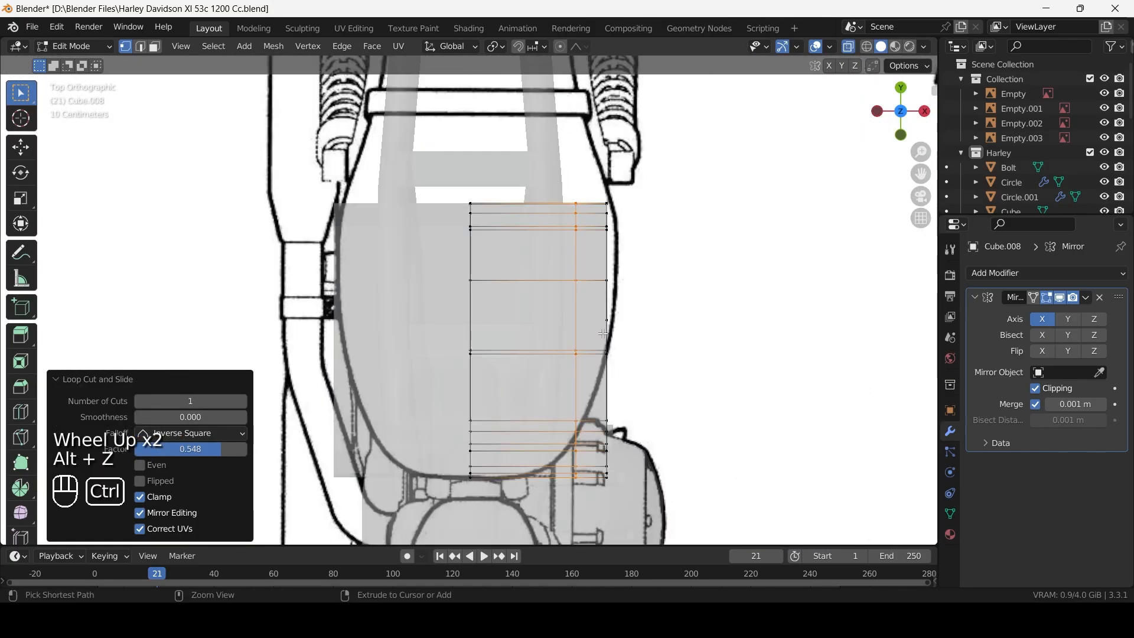
{"action": "key", "text": "ctrl+z"}
Move all vertices of the cover's outer side about 0.043 m inward along X.
{"action": "left_click_drag", "start_coordinate": [581, 183], "coordinate": [674, 496]}
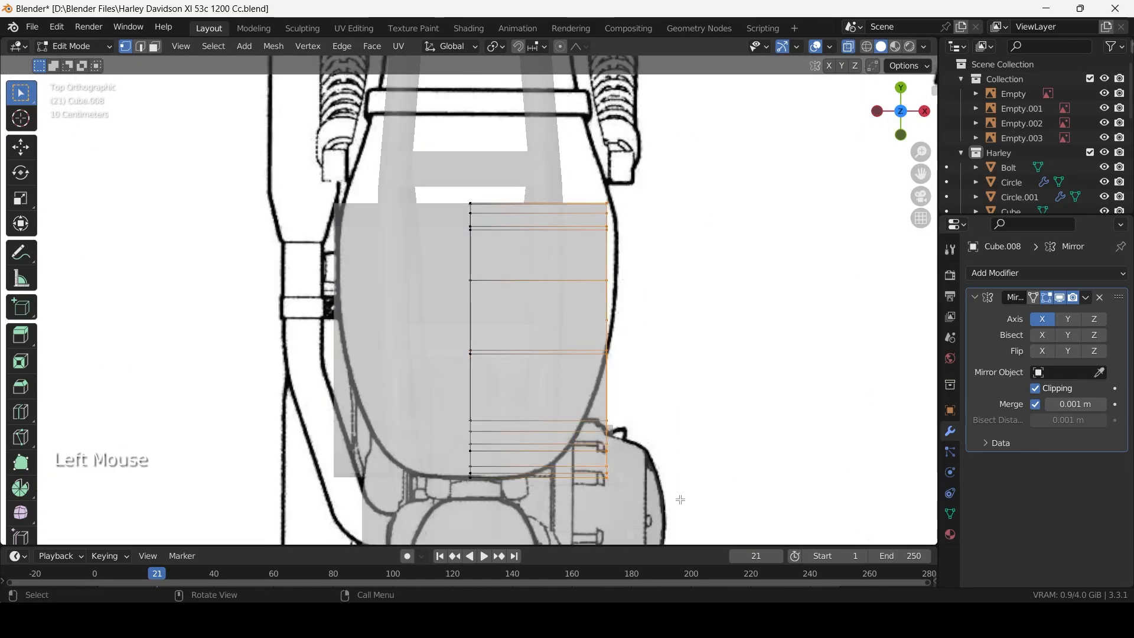
{"action": "scroll", "coordinate": [650, 490], "scroll_direction": "up", "scroll_amount": 2}
{"action": "middle_click_drag", "start_coordinate": [616, 483], "coordinate": [625, 389], "text": "shift"}
{"action": "key", "text": "g"}
{"action": "key", "text": "x"}
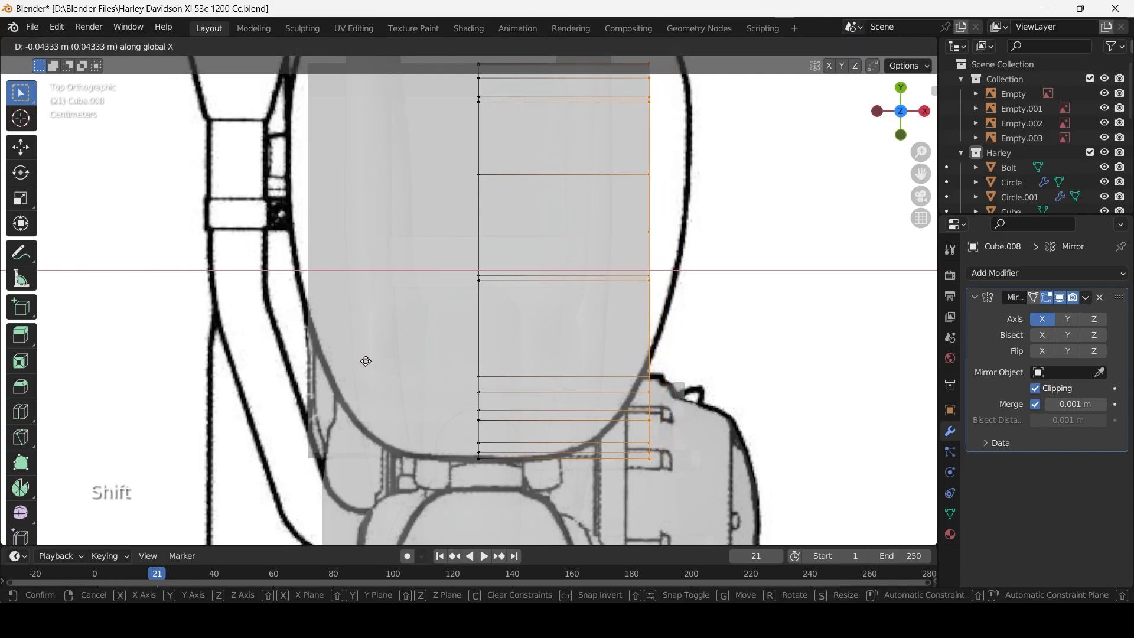
{"action": "left_click", "coordinate": [364, 360], "text": "shift"}
{"action": "scroll", "coordinate": [364, 360], "scroll_direction": "up", "scroll_amount": 1}
{"action": "scroll", "coordinate": [470, 516], "scroll_direction": "down", "scroll_amount": 4}
Select the vertices along the front edge of the cover's outer side, round to the lower front corner.
{"action": "key", "text": "alt+z"}
{"action": "middle_click_drag", "start_coordinate": [537, 446], "coordinate": [394, 357]}
{"action": "scroll", "coordinate": [426, 340], "scroll_direction": "up", "scroll_amount": 2}
{"action": "left_click", "coordinate": [373, 267]}
{"action": "left_click", "coordinate": [369, 304], "text": "shift"}
{"action": "left_click", "coordinate": [392, 366], "text": "shift"}
{"action": "left_click", "coordinate": [429, 413], "text": "shift"}
{"action": "left_click", "coordinate": [448, 423], "text": "shift"}
{"action": "left_click", "coordinate": [464, 423], "text": "shift"}
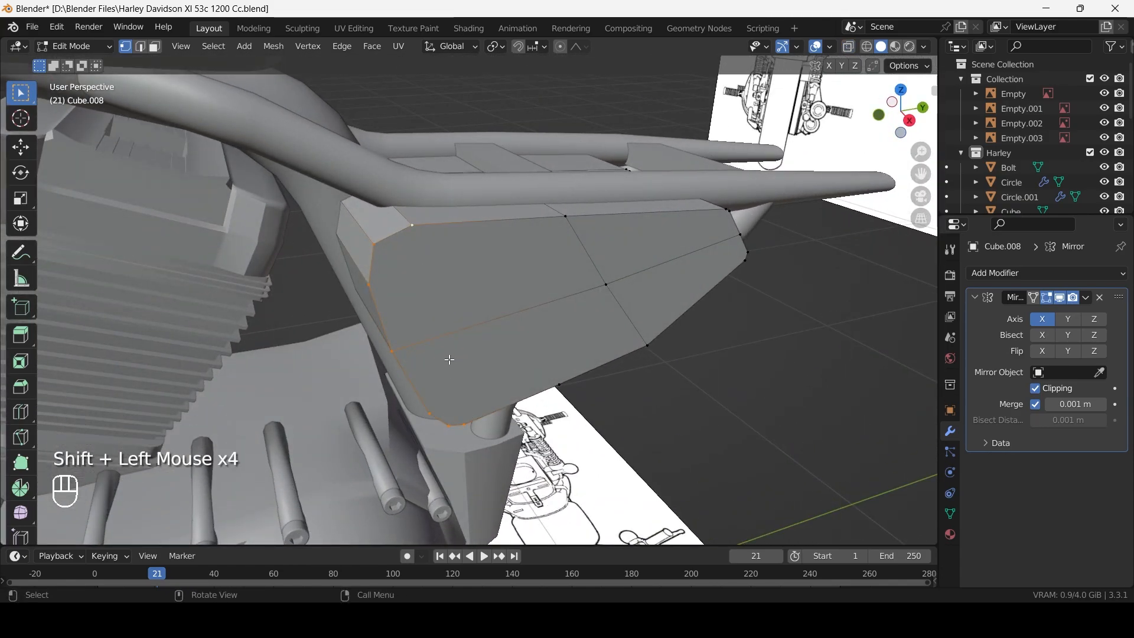
{"action": "key", "text": "KP_7"}
{"action": "key", "text": "alt+z"}
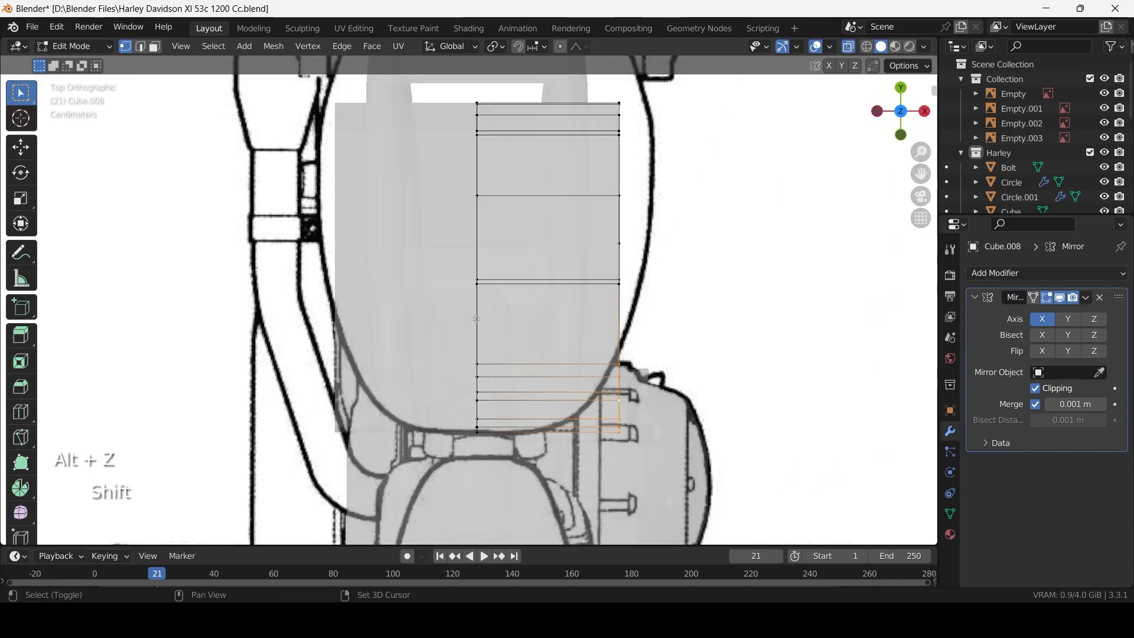
{"action": "key", "text": "alt+z"}
{"action": "left_click", "coordinate": [607, 399], "text": "shift"}
{"action": "key", "text": "alt+z"}
{"action": "key", "text": "g"}
{"action": "key", "text": "x"}
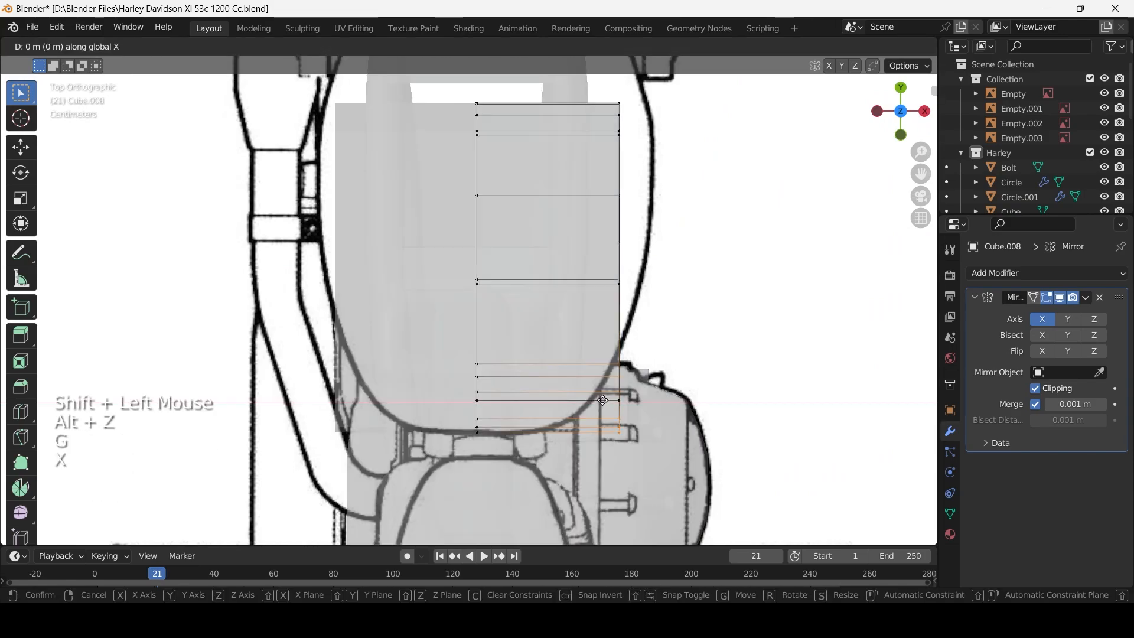
{"action": "right_click", "coordinate": [565, 401], "text": "shift"}
Add the outer side's lower outline vertices to the selection and move them all about 0.0076 m inward along X.
{"action": "scroll", "coordinate": [565, 400], "scroll_direction": "down", "scroll_amount": 2}
{"action": "middle_click_drag", "start_coordinate": [564, 400], "coordinate": [400, 260]}
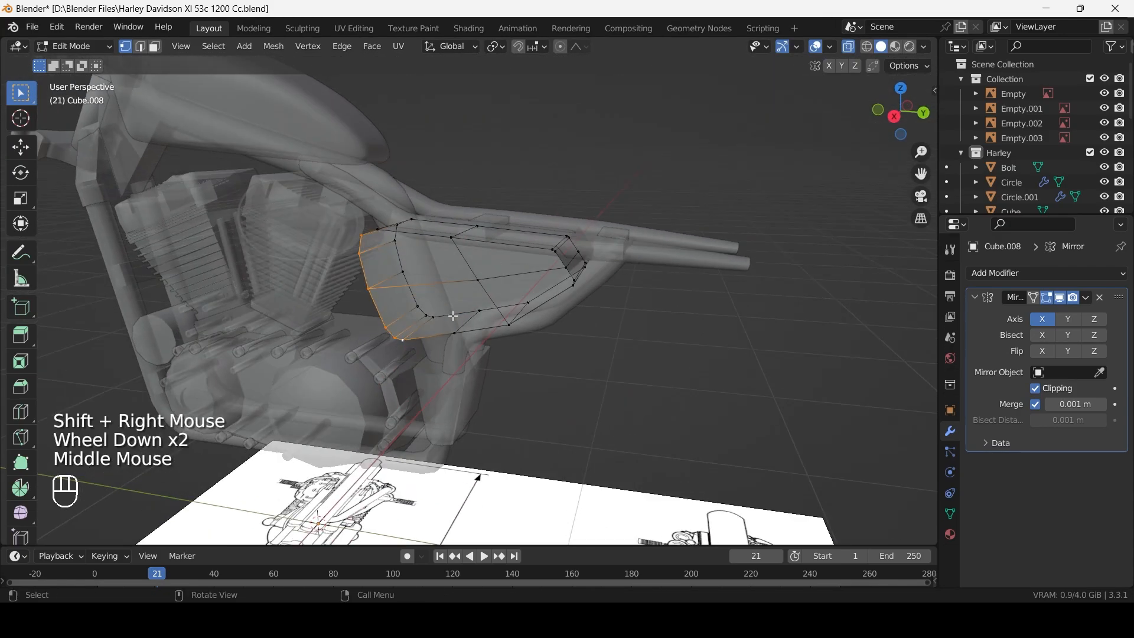
{"action": "middle_click_drag", "start_coordinate": [453, 316], "coordinate": [449, 355]}
{"action": "left_click", "coordinate": [431, 365], "text": "shift"}
{"action": "left_click", "coordinate": [577, 347], "text": "shift"}
{"action": "key", "text": "KP_7"}
{"action": "scroll", "coordinate": [595, 331], "scroll_direction": "up", "scroll_amount": 3}
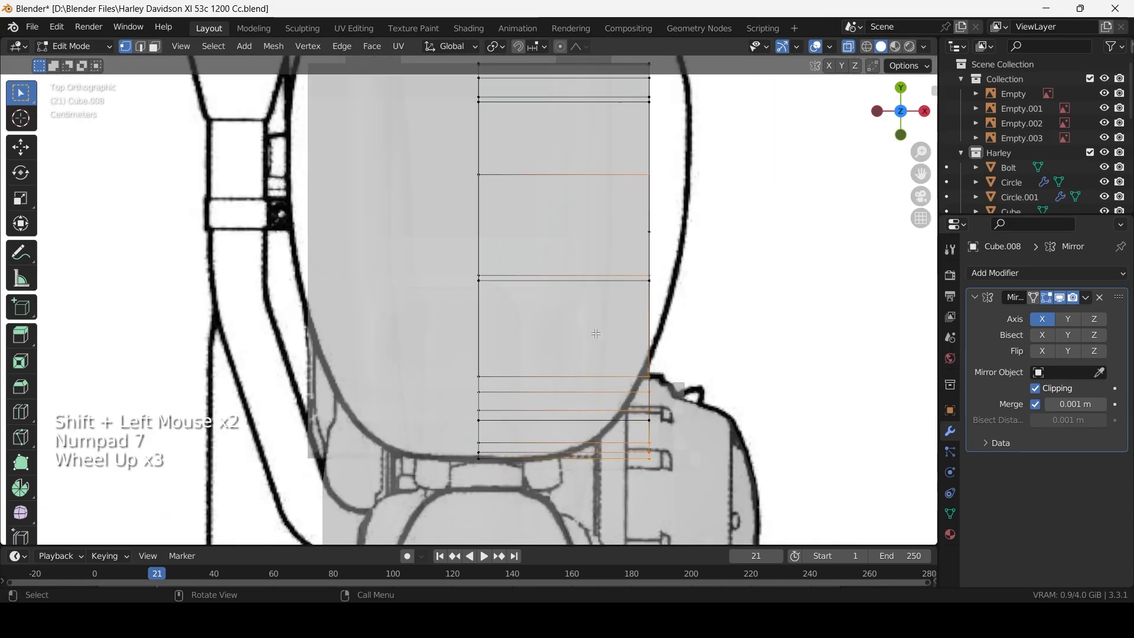
{"action": "key", "text": "g"}
{"action": "key", "text": "x"}
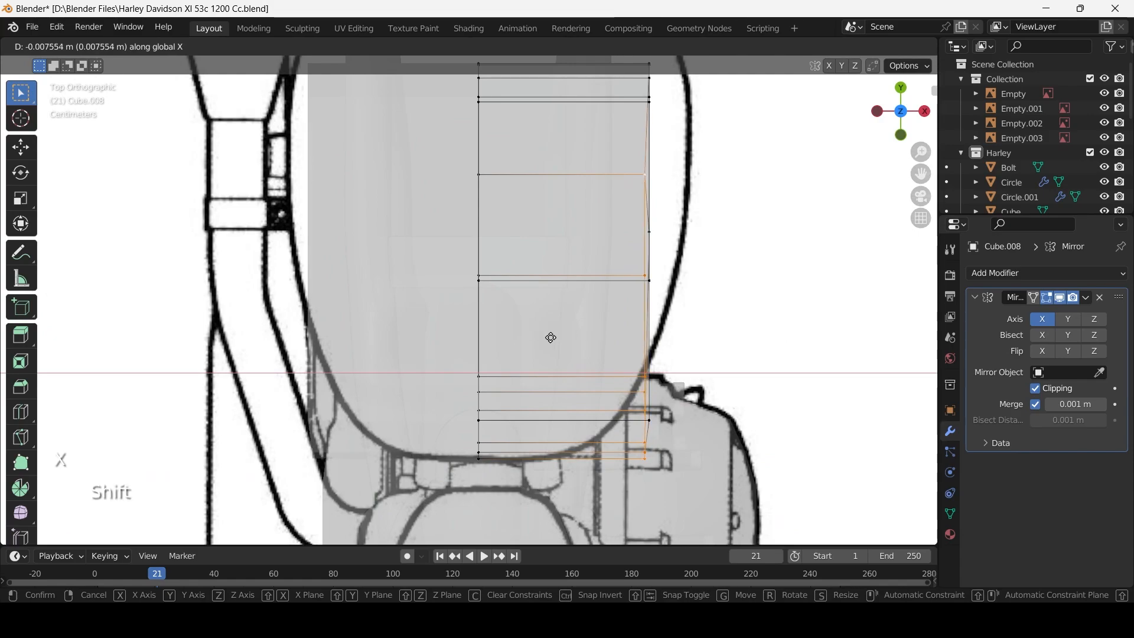
{"action": "left_click", "coordinate": [551, 338], "text": "shift"}
Move the selected front and lower outline vertices about 0.009 m further inward along X.
{"action": "key", "text": "alt+z"}
{"action": "key", "text": "alt+z"}
{"action": "key", "text": "alt+z"}
{"action": "key", "text": "alt+z"}
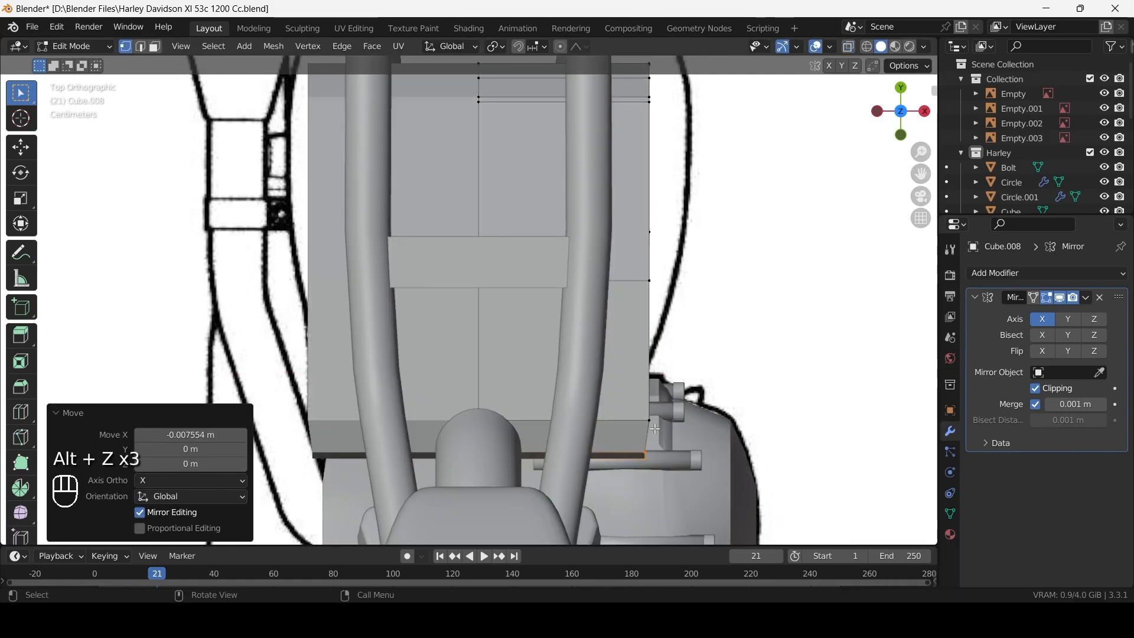
{"action": "key", "text": "g"}
{"action": "key", "text": "x"}
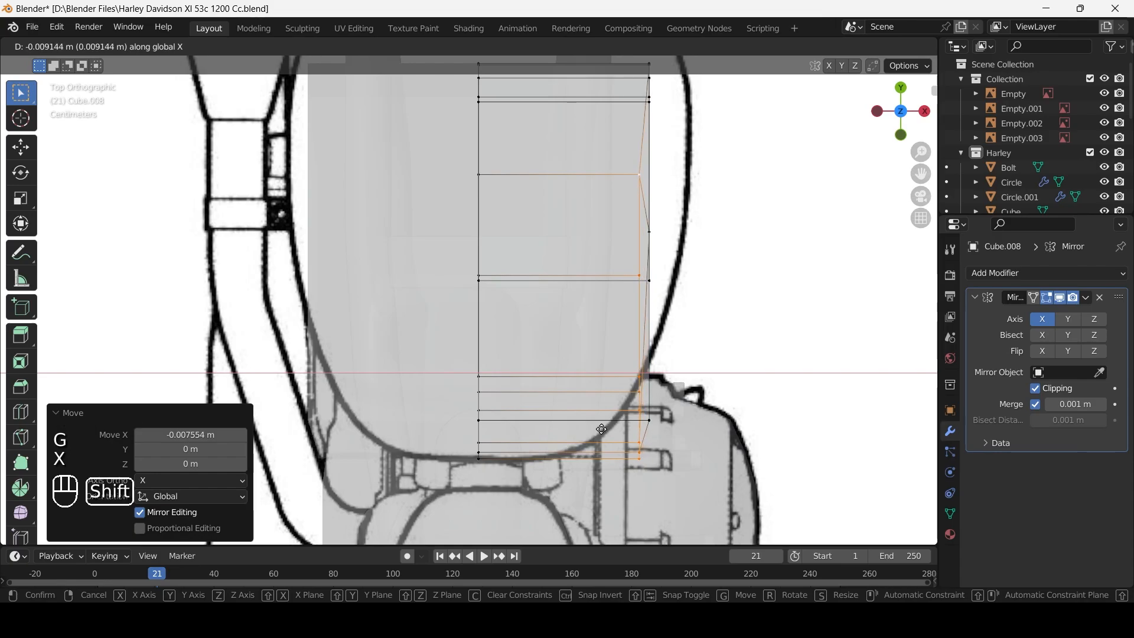
{"action": "left_click", "coordinate": [646, 448], "text": "shift"}
Move the selected vertices, without the upper front corner one, another 0.0054 m inward along X.
{"action": "key", "text": "alt+z"}
{"action": "key", "text": "alt+z"}
{"action": "key", "text": "g"}
{"action": "key", "text": "x"}
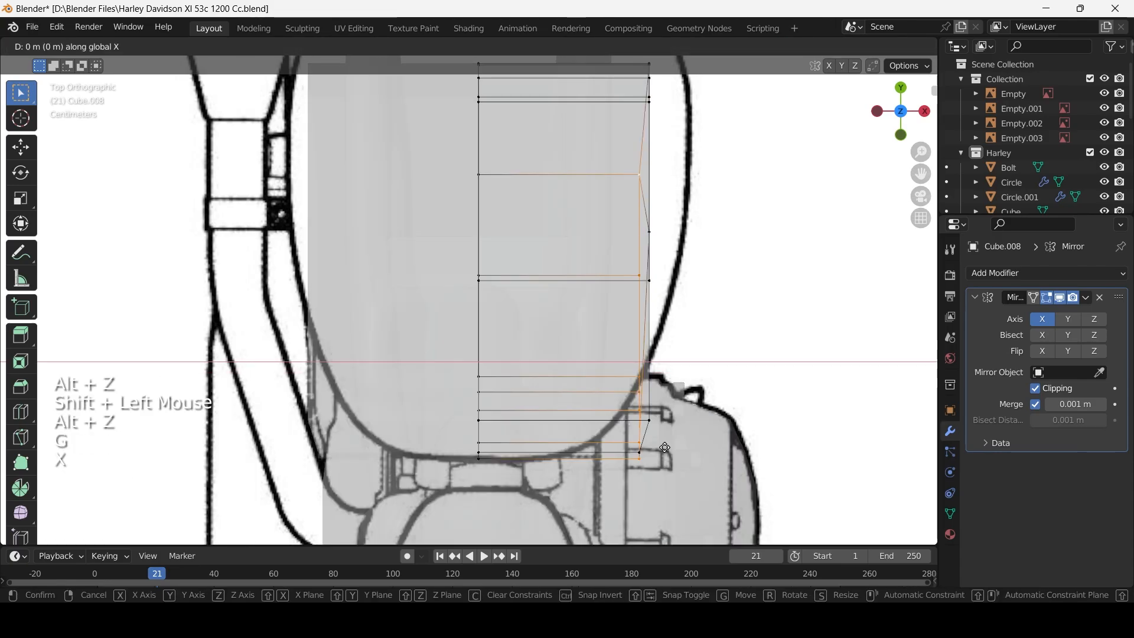
{"action": "left_click", "coordinate": [643, 448], "text": "shift"}
{"action": "scroll", "coordinate": [471, 476], "scroll_direction": "down", "scroll_amount": 2}
{"action": "key", "text": "alt+z"}
{"action": "middle_click_drag", "start_coordinate": [471, 476], "coordinate": [579, 342]}
{"action": "scroll", "coordinate": [467, 354], "scroll_direction": "up", "scroll_amount": 2}
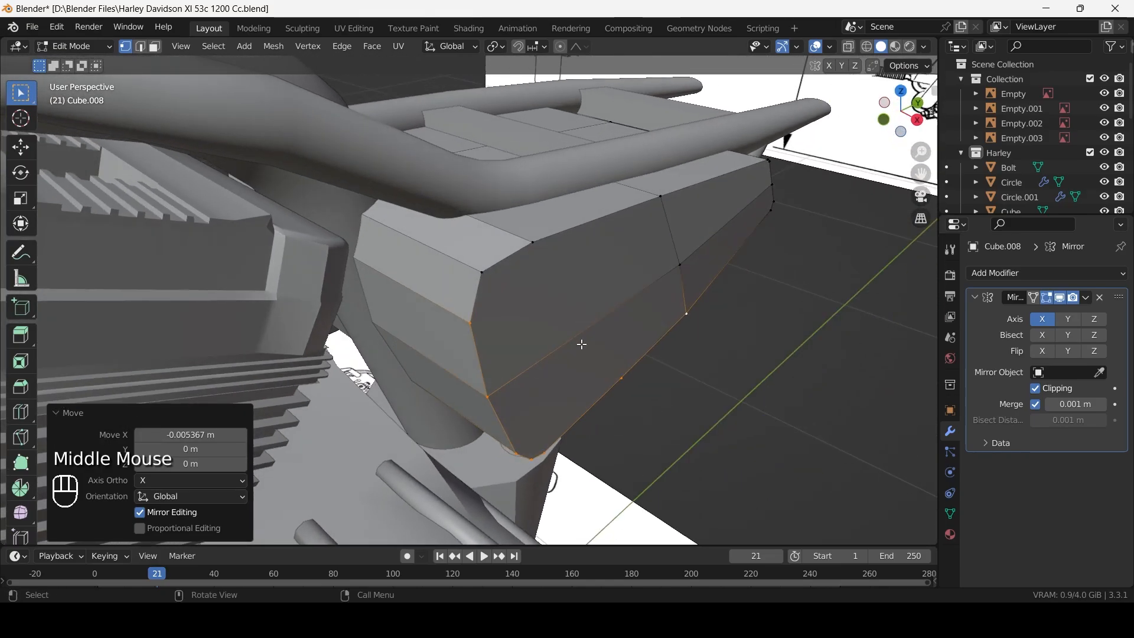
Select the rear vertices of the cover's outer side and move them about 0.01 m outward along X.
{"action": "left_click", "coordinate": [689, 400]}
{"action": "scroll", "coordinate": [689, 400], "scroll_direction": "down", "scroll_amount": 2}
{"action": "middle_click_drag", "start_coordinate": [689, 400], "coordinate": [653, 389]}
{"action": "key", "text": "KP_7"}
{"action": "scroll", "coordinate": [653, 388], "scroll_direction": "up", "scroll_amount": 2}
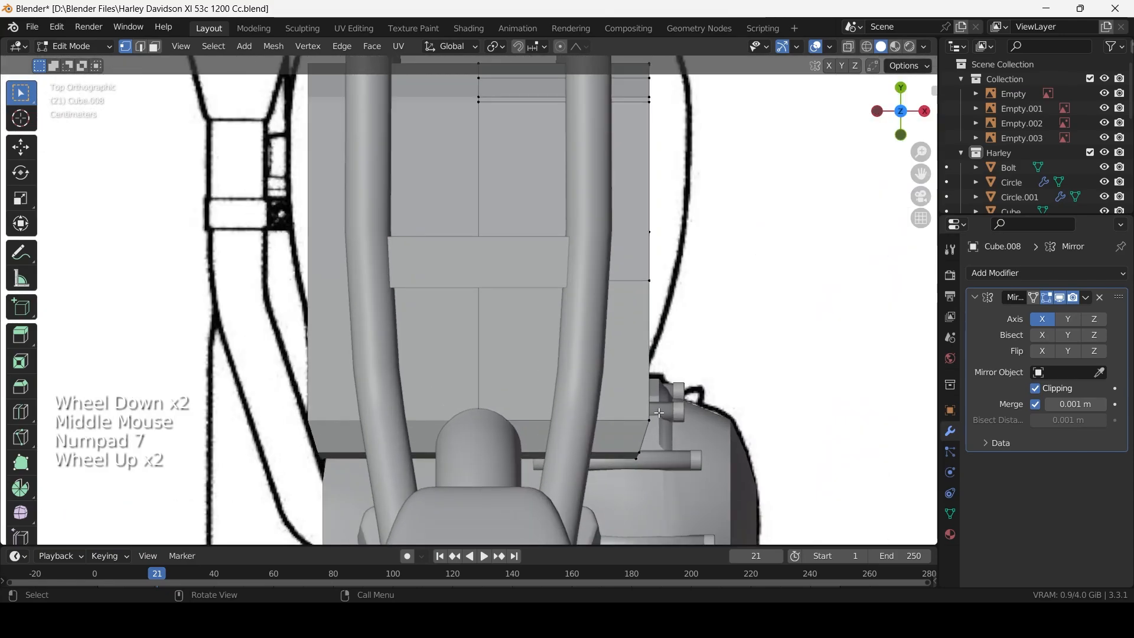
{"action": "key", "text": "alt+z"}
{"action": "scroll", "coordinate": [653, 388], "scroll_direction": "down", "scroll_amount": 2}
{"action": "middle_click_drag", "start_coordinate": [649, 336], "coordinate": [642, 401], "text": "shift"}
{"action": "key", "text": "alt+z"}
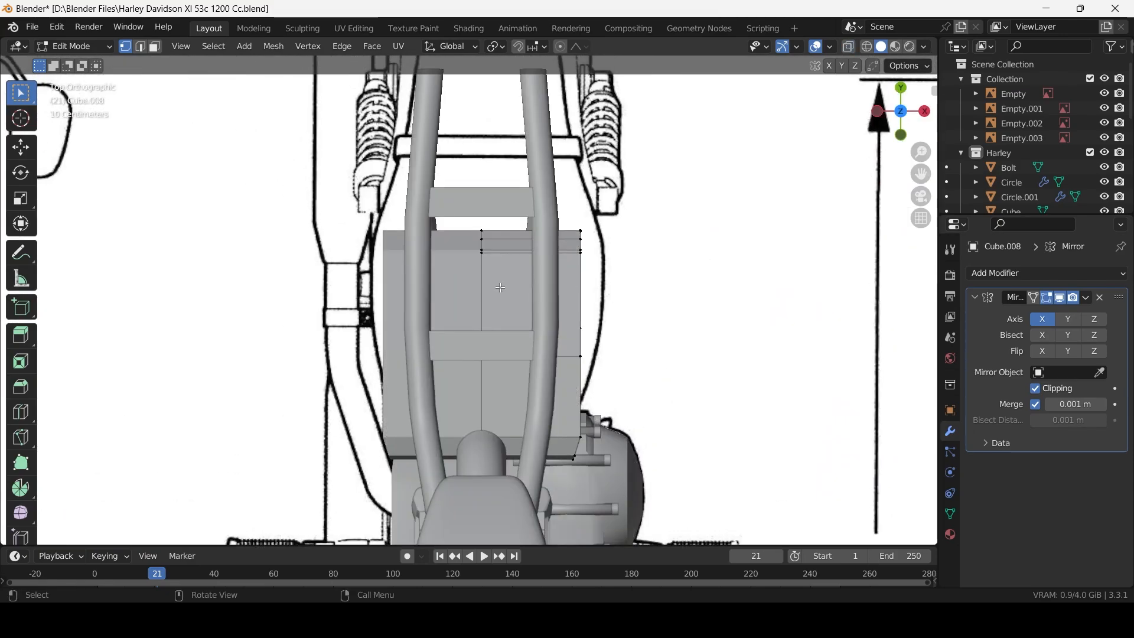
{"action": "left_click", "coordinate": [581, 282], "text": "shift"}
{"action": "middle_click_drag", "start_coordinate": [582, 283], "coordinate": [547, 164]}
{"action": "key", "text": "KP_7"}
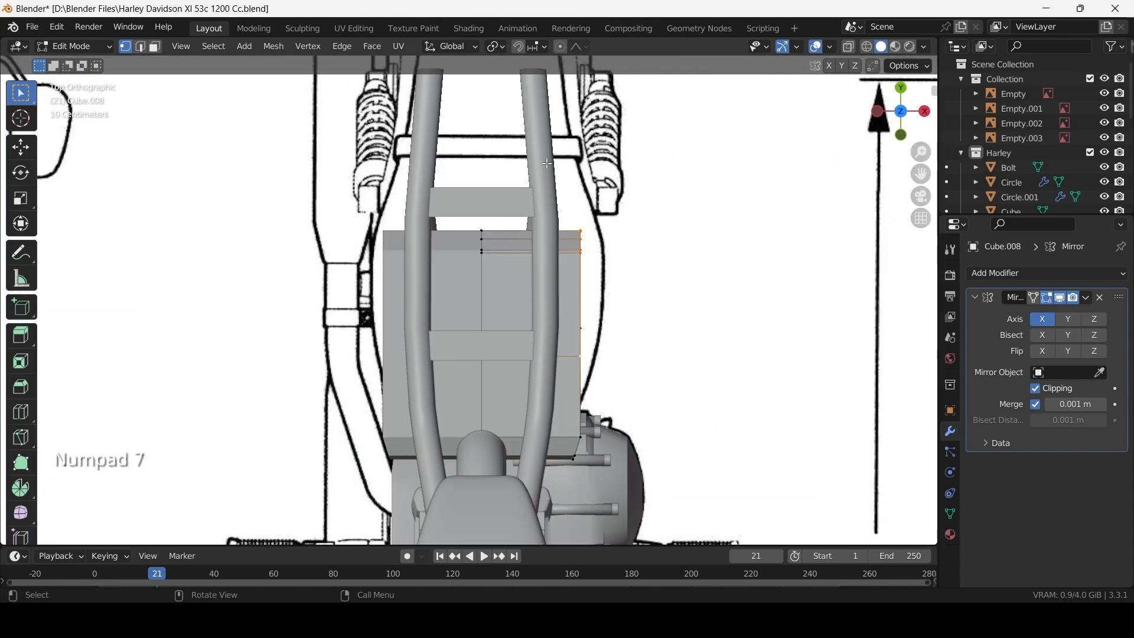
{"action": "key", "text": "g"}
{"action": "key", "text": "x"}
{"action": "left_click", "coordinate": [685, 355], "text": "shift"}
{"action": "scroll", "coordinate": [689, 355], "scroll_direction": "up", "scroll_amount": 2}
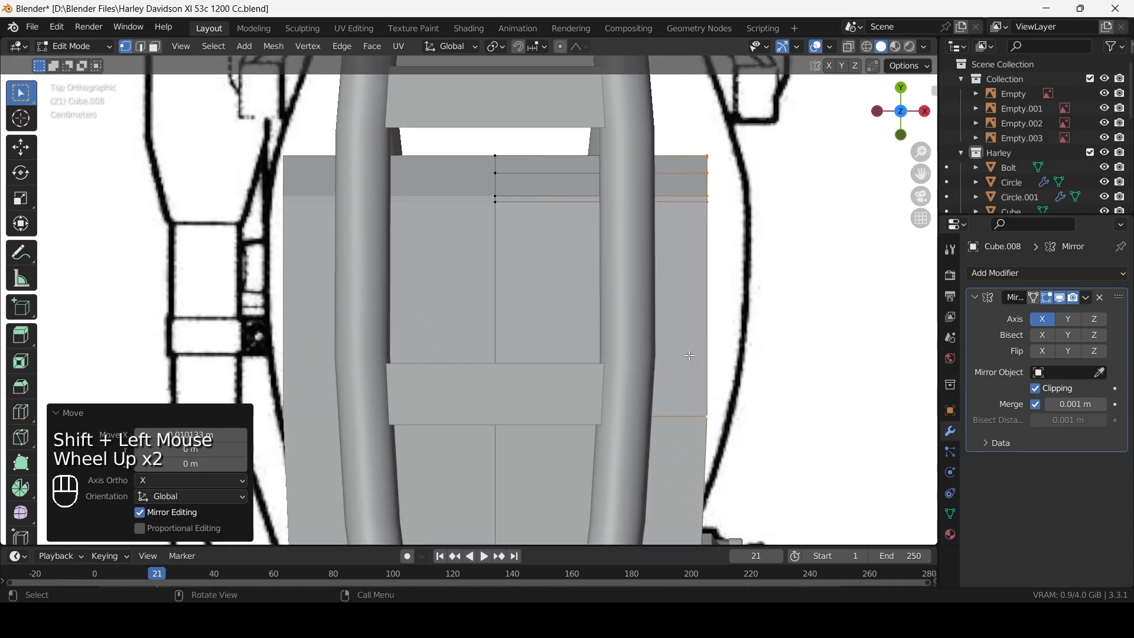
{"action": "key", "text": "alt+z"}
{"action": "scroll", "coordinate": [688, 354], "scroll_direction": "down", "scroll_amount": 2}
{"action": "key", "text": "alt+z"}
Add a centred loop cut around the cover's outline, halfway between its outer side and the mirror plane.
{"action": "key", "text": "Tab"}
{"action": "middle_click_drag", "start_coordinate": [689, 354], "coordinate": [522, 319]}
{"action": "key", "text": "Tab"}
{"action": "key", "text": "ctrl+r"}
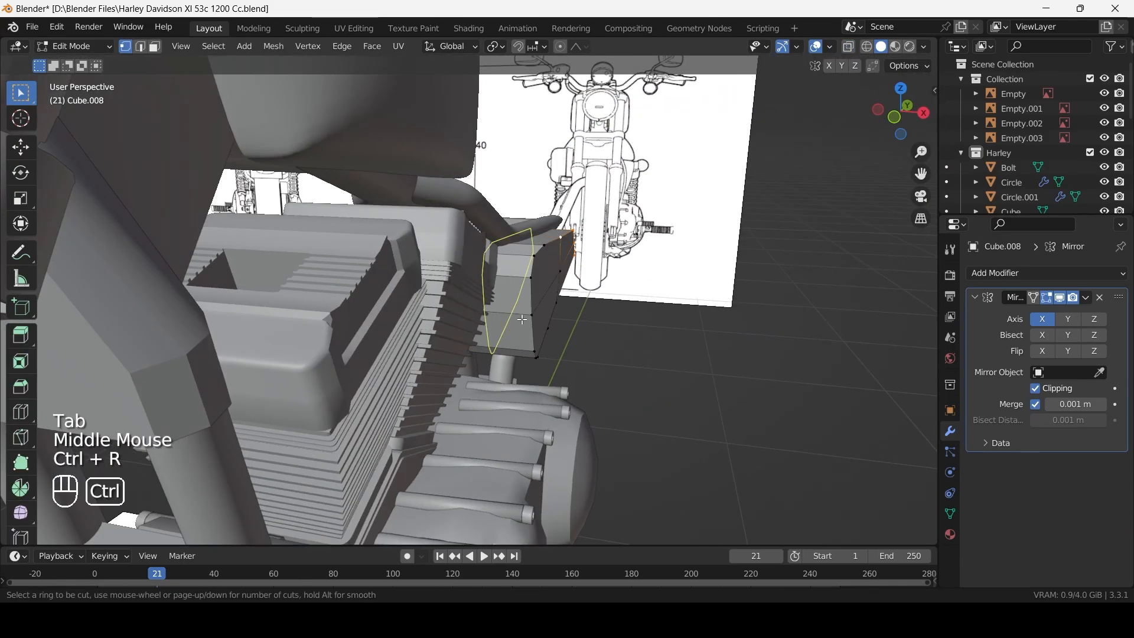
{"action": "left_click", "coordinate": [522, 319]}
{"action": "right_click", "coordinate": [523, 313]}
{"action": "key", "text": "super"}
{"action": "key", "text": "super"}
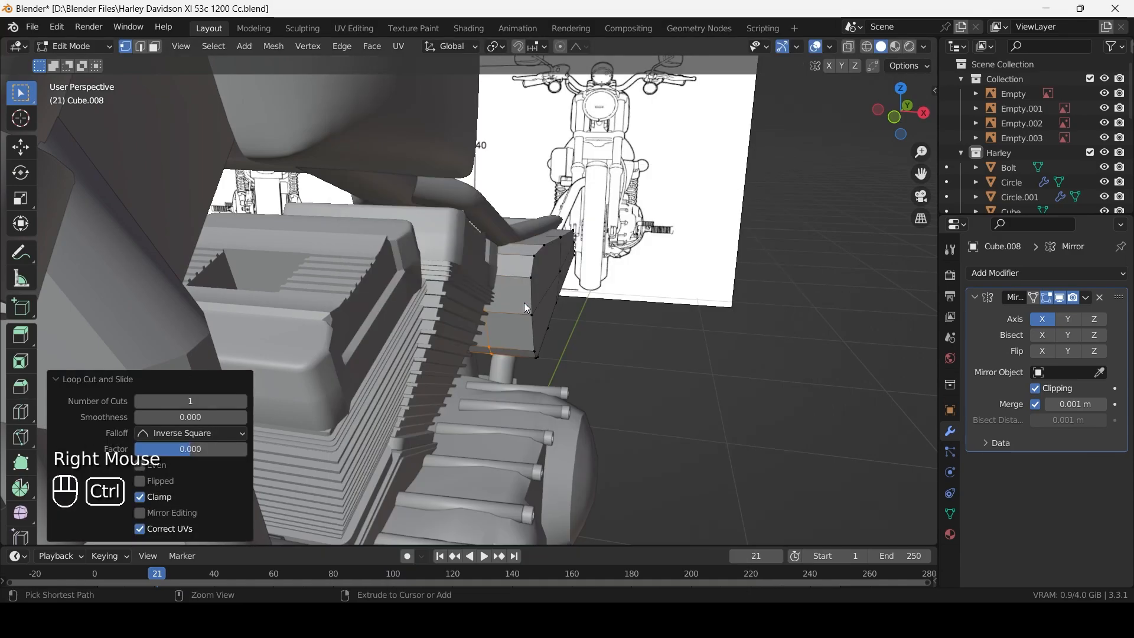
Select the front and middle vertices on the inner half of the cover's underside.
{"action": "key", "text": "ctrl+KP_3"}
{"action": "key", "text": "alt+z"}
{"action": "scroll", "coordinate": [525, 308], "scroll_direction": "up", "scroll_amount": 3}
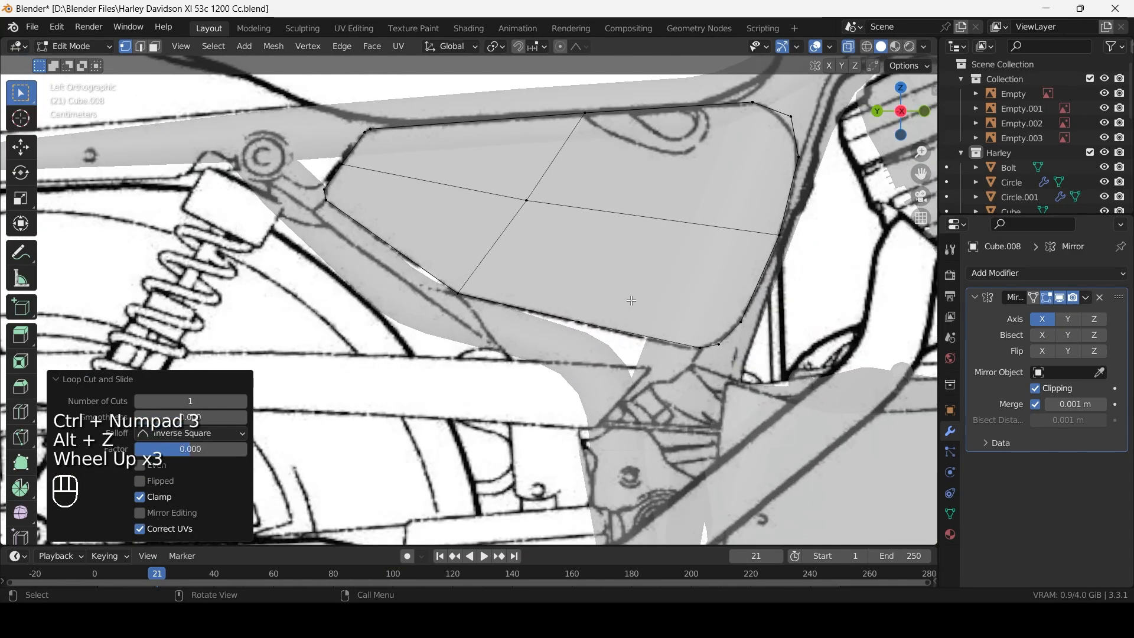
{"action": "middle_click_drag", "start_coordinate": [632, 301], "coordinate": [324, 329]}
{"action": "scroll", "coordinate": [324, 329], "scroll_direction": "down", "scroll_amount": 2}
{"action": "double_click", "coordinate": [277, 328]}
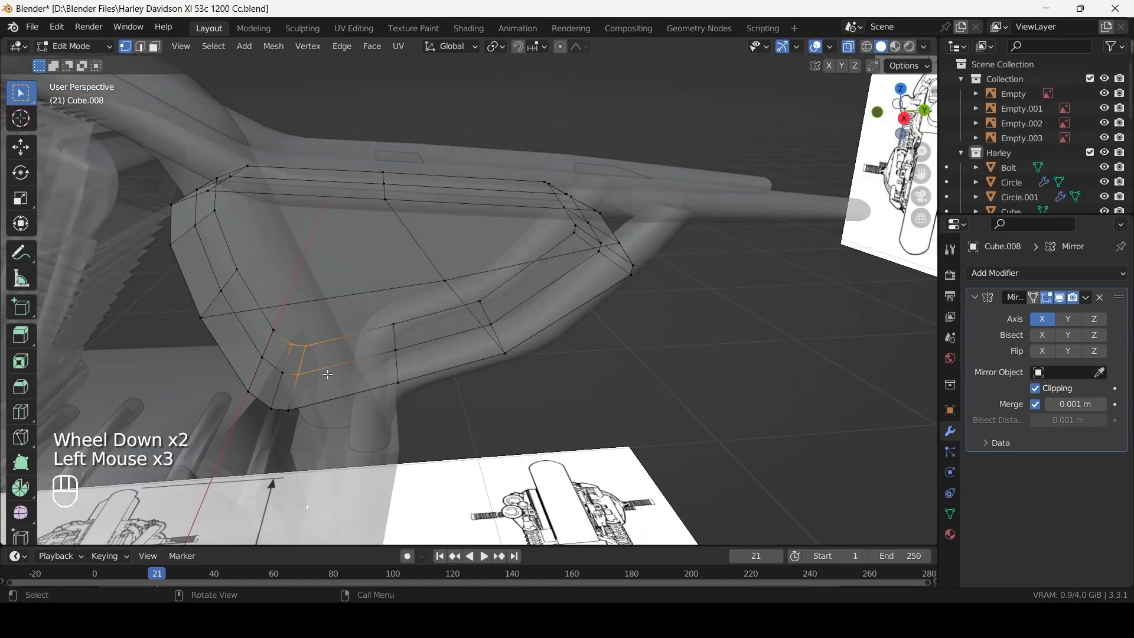
{"action": "left_click", "coordinate": [355, 357], "text": "shift"}
{"action": "left_click", "coordinate": [395, 350], "text": "shift"}
{"action": "left_click", "coordinate": [491, 324], "text": "shift"}
{"action": "key", "text": "ctrl+KP_3"}
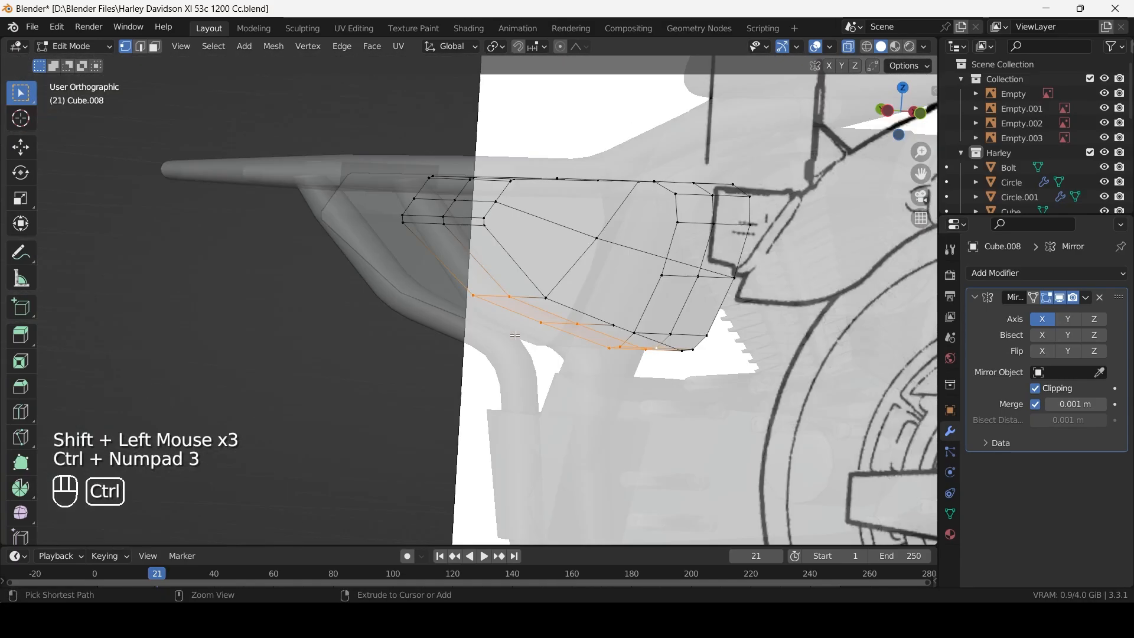
{"action": "scroll", "coordinate": [515, 336], "scroll_direction": "up", "scroll_amount": 2}
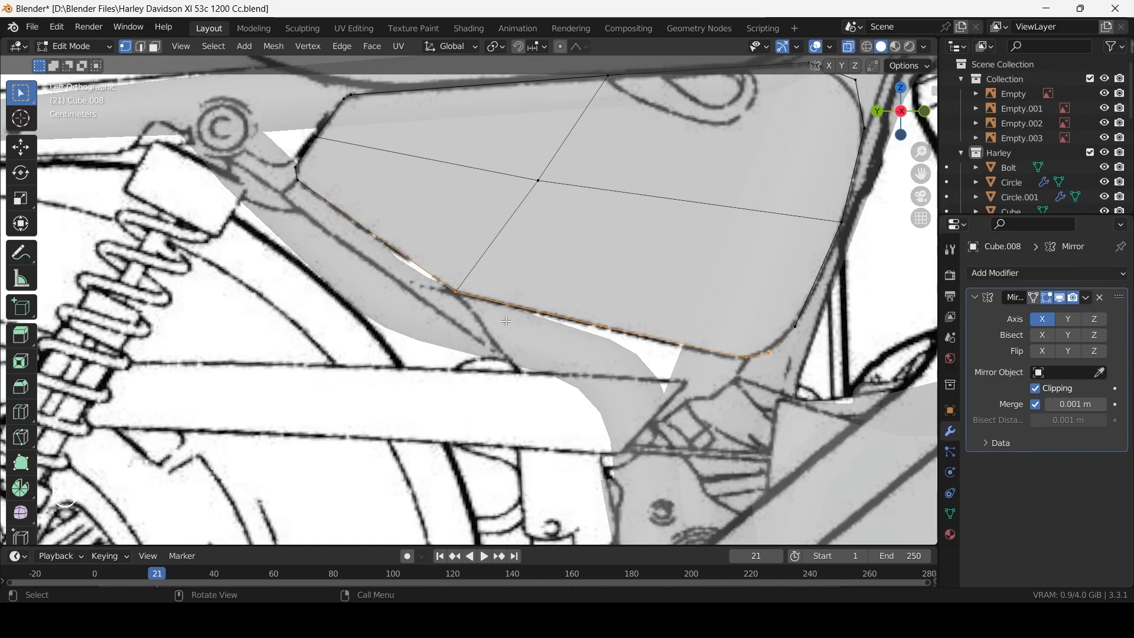
Extend the selection to the rear vertices on the inner half of the cover's underside.
{"action": "middle_click_drag", "start_coordinate": [354, 258], "coordinate": [403, 287]}
{"action": "middle_click_drag", "start_coordinate": [115, 251], "coordinate": [286, 265]}
{"action": "left_click", "coordinate": [270, 284], "text": "shift"}
{"action": "left_click", "coordinate": [441, 302], "text": "shift"}
{"action": "left_click", "coordinate": [451, 288], "text": "shift"}
{"action": "left_click", "coordinate": [439, 302], "text": "shift"}
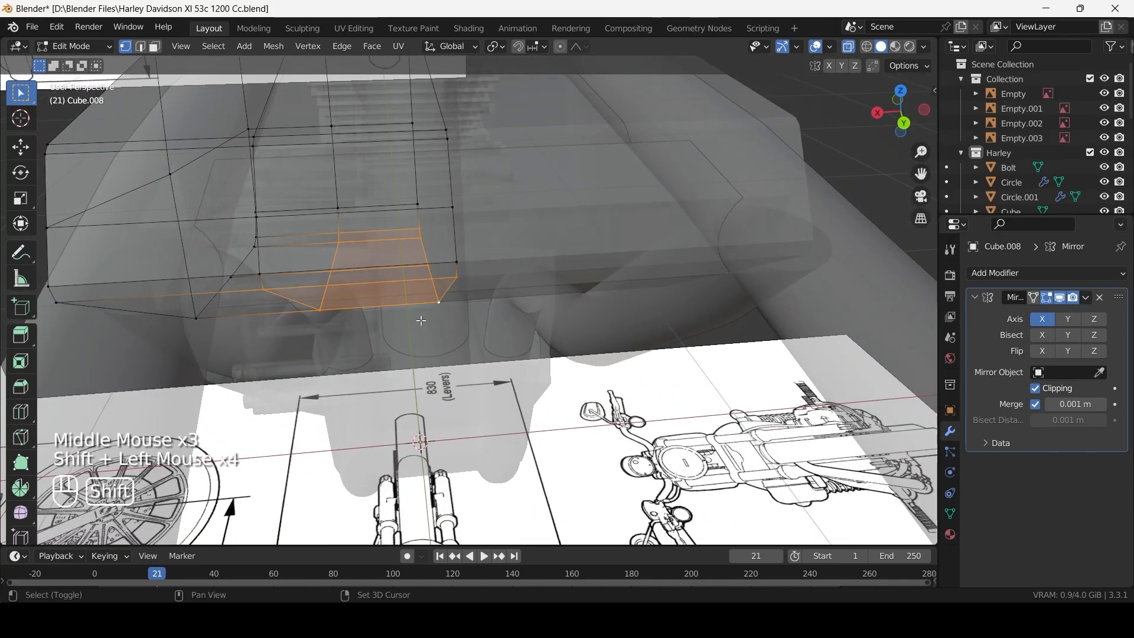
{"action": "key", "text": "alt+z"}
{"action": "key", "text": "ctrl+KP_3"}
{"action": "key", "text": "alt+z"}
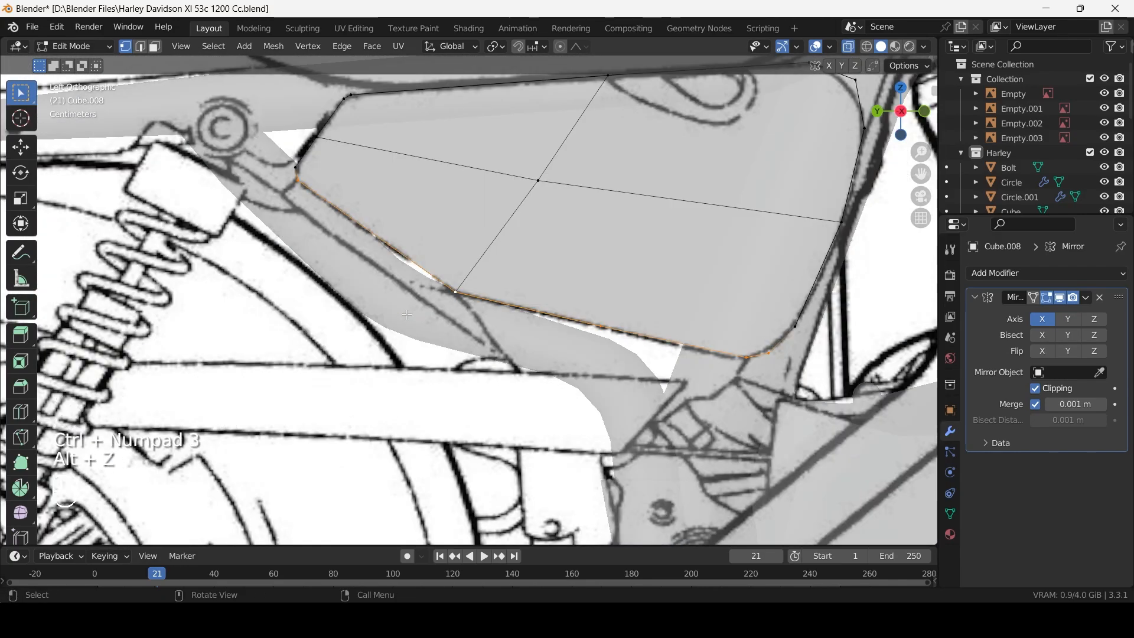
{"action": "key", "text": "e"}
{"action": "key", "text": "z"}
{"action": "right_click", "coordinate": [384, 369], "text": "shift"}
{"action": "key", "text": "ctrl+z"}
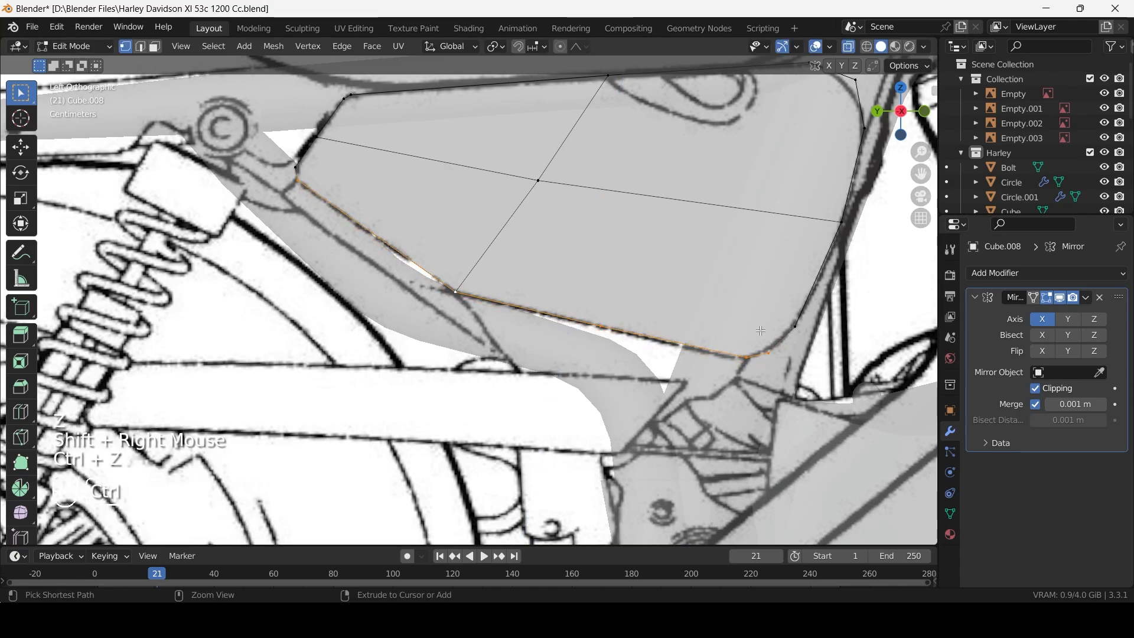
Deselect the front lower corner vertices and extrude the underside strip downward and about 0.011 m rearward.
{"action": "left_click_drag", "start_coordinate": [761, 332], "coordinate": [781, 369], "text": "ctrl"}
{"action": "key", "text": "e"}
{"action": "key", "text": "z"}
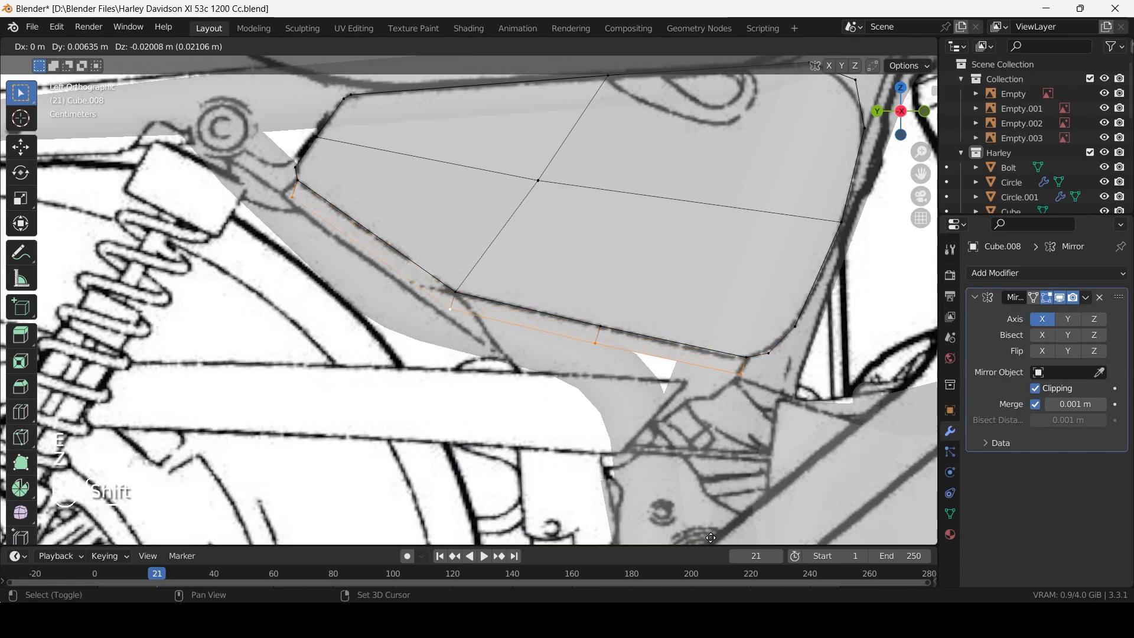
{"action": "left_click", "coordinate": [669, 61], "text": "shift"}
Move the extruded strip's rear vertices about 0.009 m up and rearward onto the blueprint line.
{"action": "scroll", "coordinate": [473, 296], "scroll_direction": "up", "scroll_amount": 1}
{"action": "scroll", "coordinate": [473, 295], "scroll_direction": "up", "scroll_amount": 1, "text": "shift"}
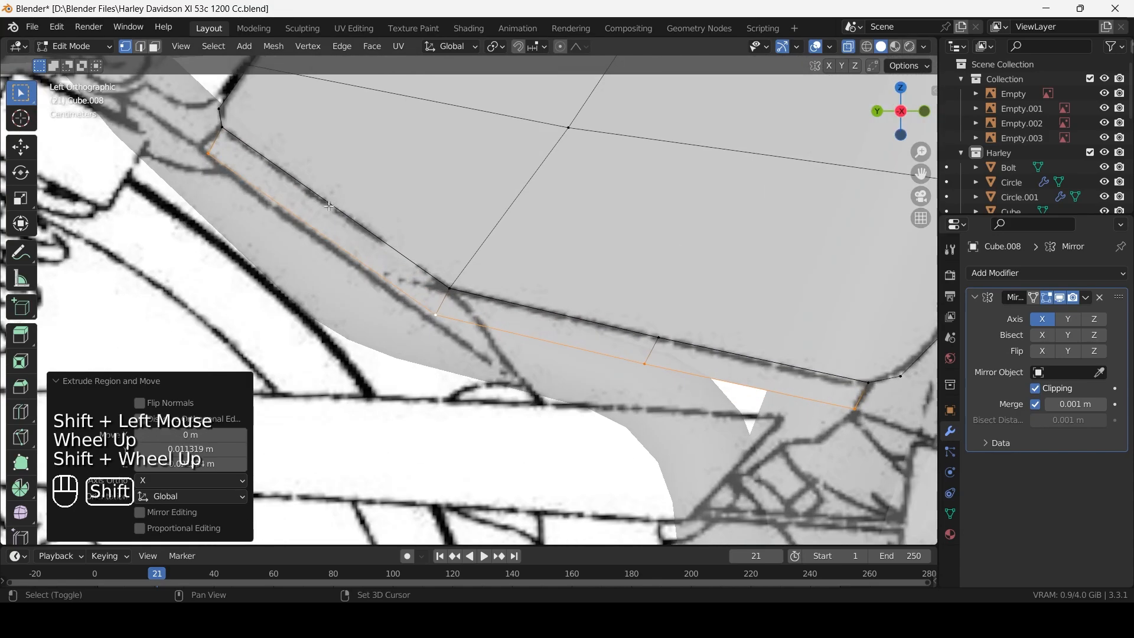
{"action": "middle_click_drag", "start_coordinate": [370, 263], "coordinate": [501, 327], "text": "shift"}
{"action": "left_click", "coordinate": [501, 328]}
{"action": "key", "text": "g"}
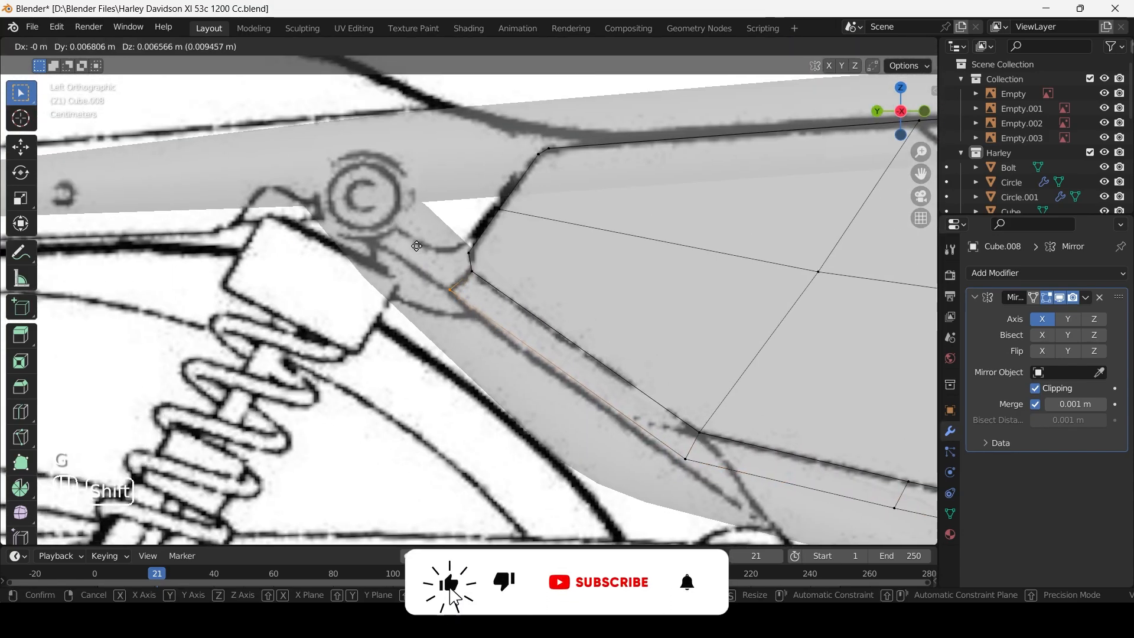
{"action": "left_click", "coordinate": [468, 278], "text": "shift"}
{"action": "middle_click_drag", "start_coordinate": [466, 258], "coordinate": [398, 139], "text": "shift"}
Move the extruded strip's vertices at the lower bend about 0.004 m rearward and slightly down onto the blueprint line.
{"action": "left_click", "coordinate": [637, 394]}
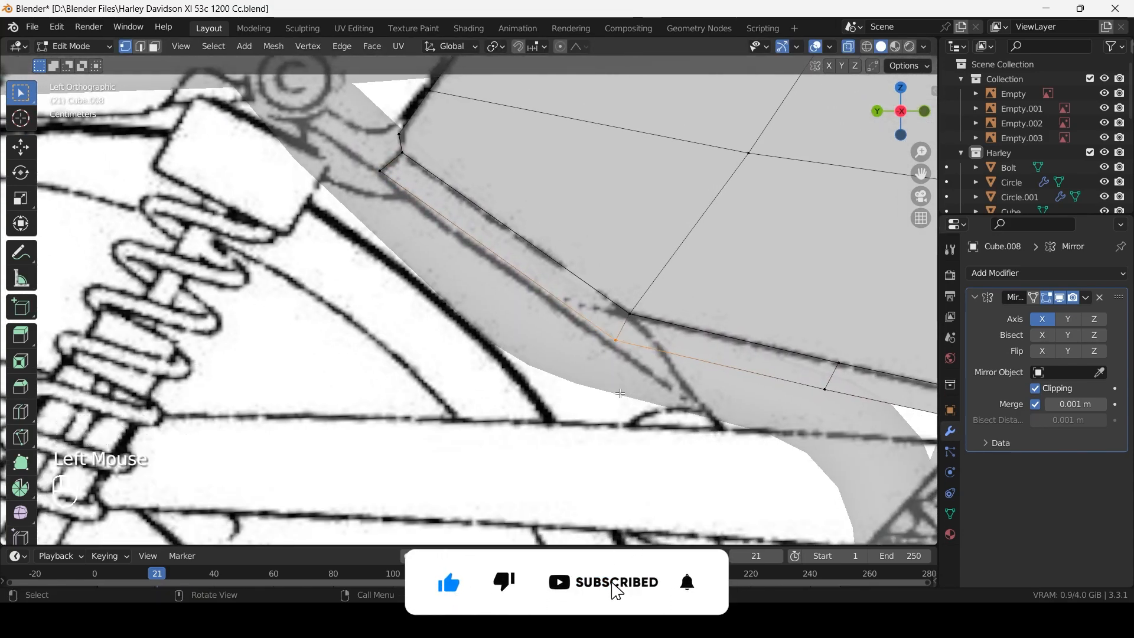
{"action": "key", "text": "g"}
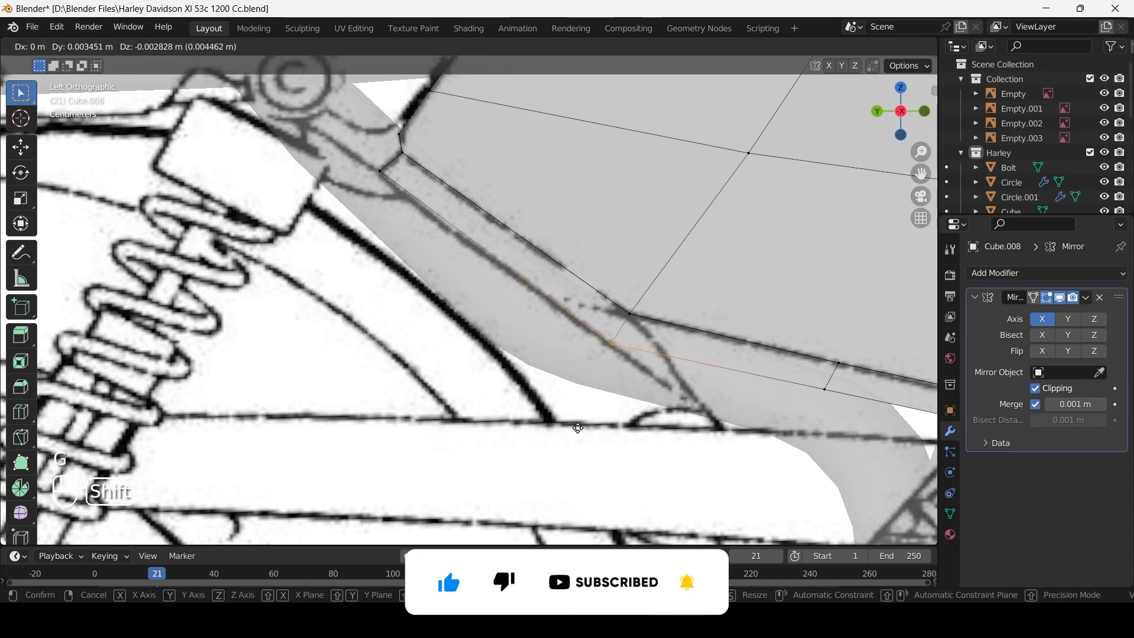
{"action": "left_click", "coordinate": [571, 425], "text": "shift"}
{"action": "scroll", "coordinate": [744, 440], "scroll_direction": "down", "scroll_amount": 3}
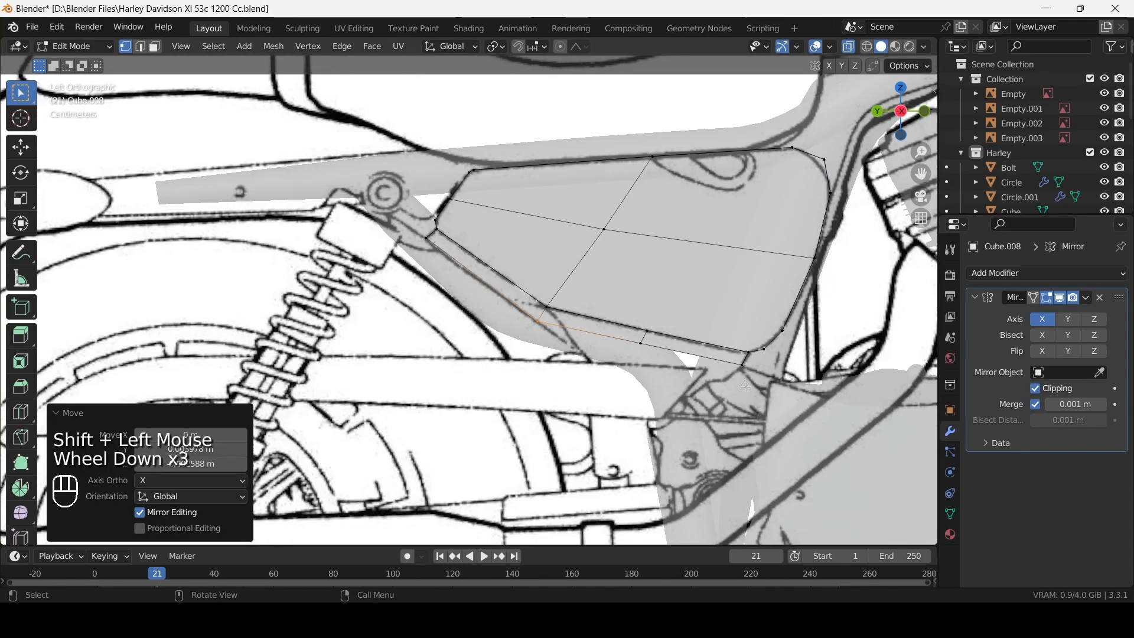
Move the extruded strip's lower-bend vertices about 0.089 m forward and down onto the corner of the blueprint outline.
{"action": "scroll", "coordinate": [726, 357], "scroll_direction": "up", "scroll_amount": 1}
{"action": "left_click", "coordinate": [596, 373]}
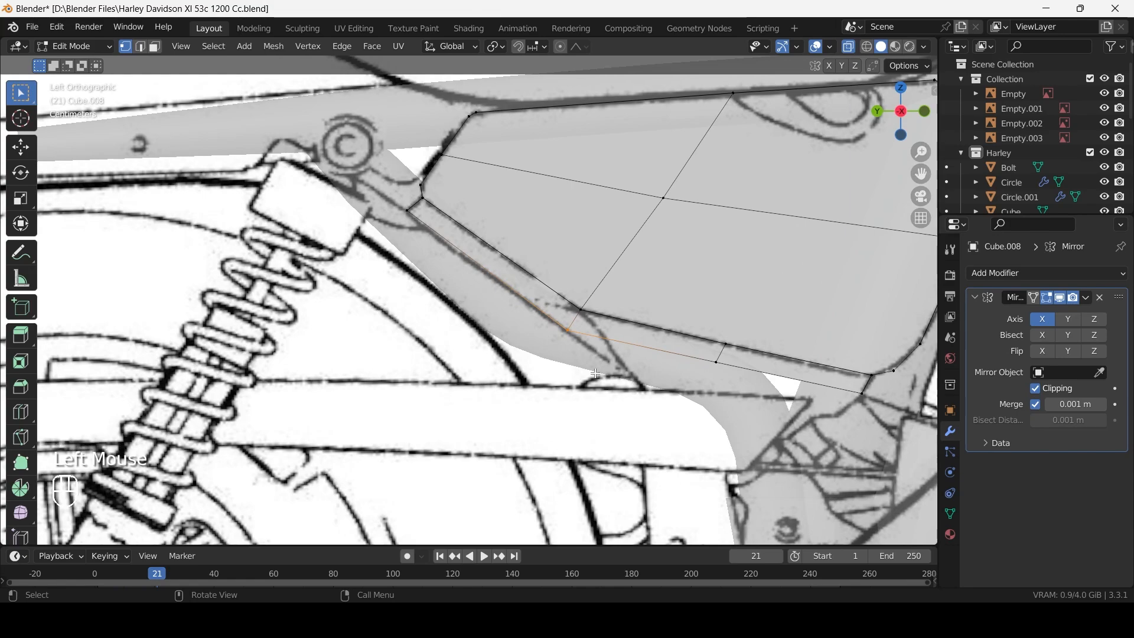
{"action": "key", "text": "g"}
{"action": "left_click", "coordinate": [7, 124], "text": "shift"}
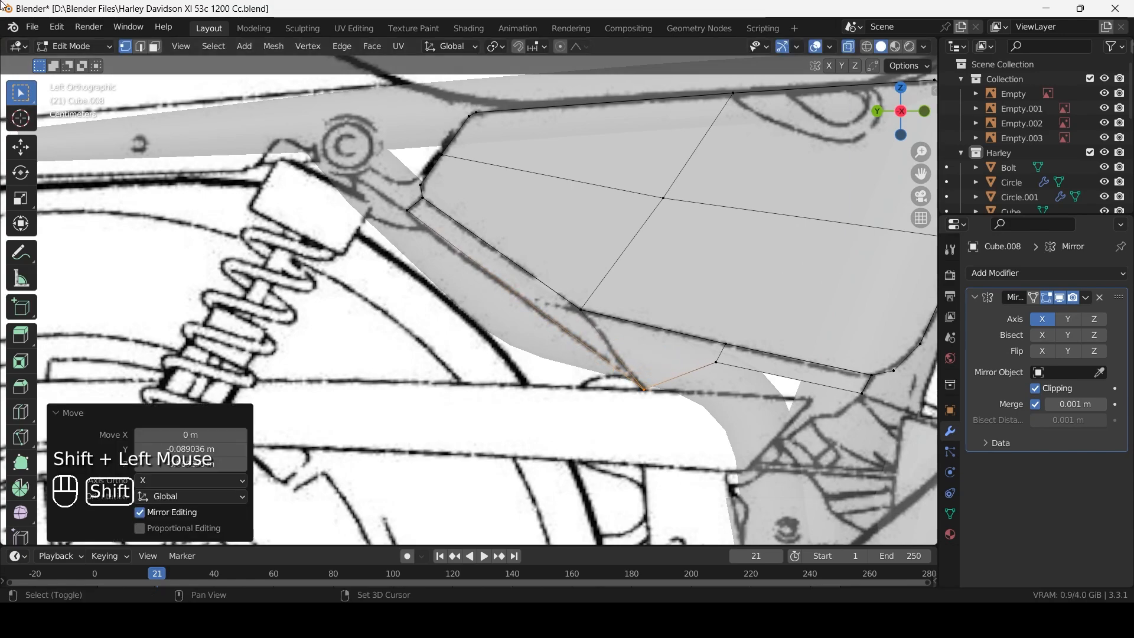
Move the extruded strip's middle lower vertices about 0.007 m forward and 0.038 m down onto the horizontal blueprint line.
{"action": "scroll", "coordinate": [720, 378], "scroll_direction": "up", "scroll_amount": 1}
{"action": "middle_click_drag", "start_coordinate": [750, 393], "coordinate": [497, 236], "text": "shift"}
{"action": "scroll", "coordinate": [497, 236], "scroll_direction": "up", "scroll_amount": 1, "text": "shift"}
{"action": "left_click", "coordinate": [515, 233]}
{"action": "key", "text": "g"}
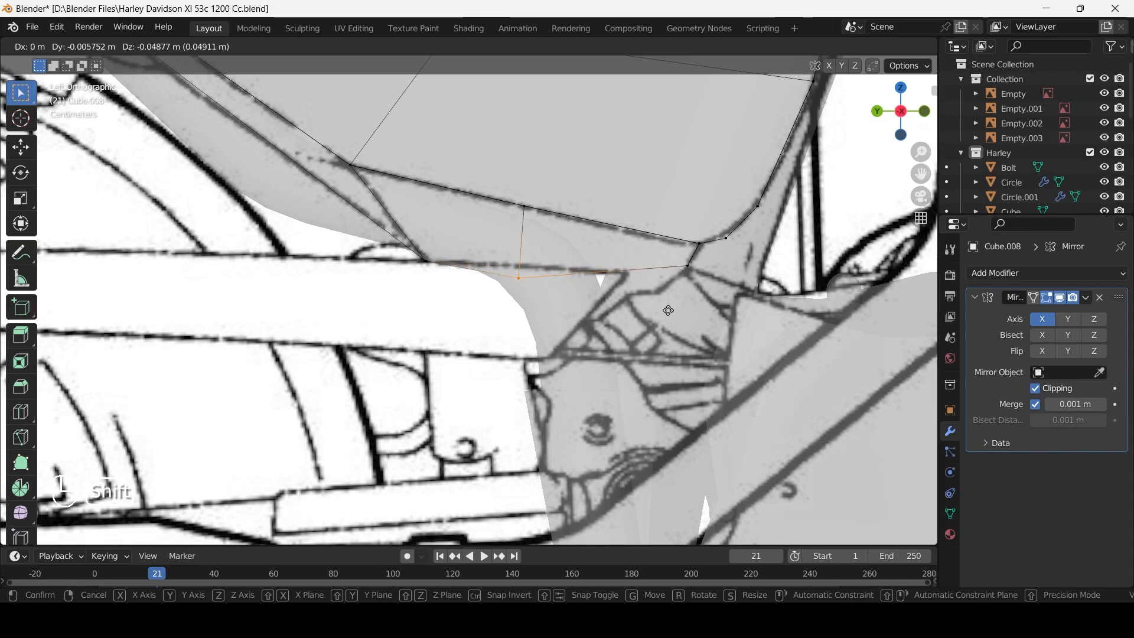
{"action": "right_click", "coordinate": [688, 472], "text": "shift"}
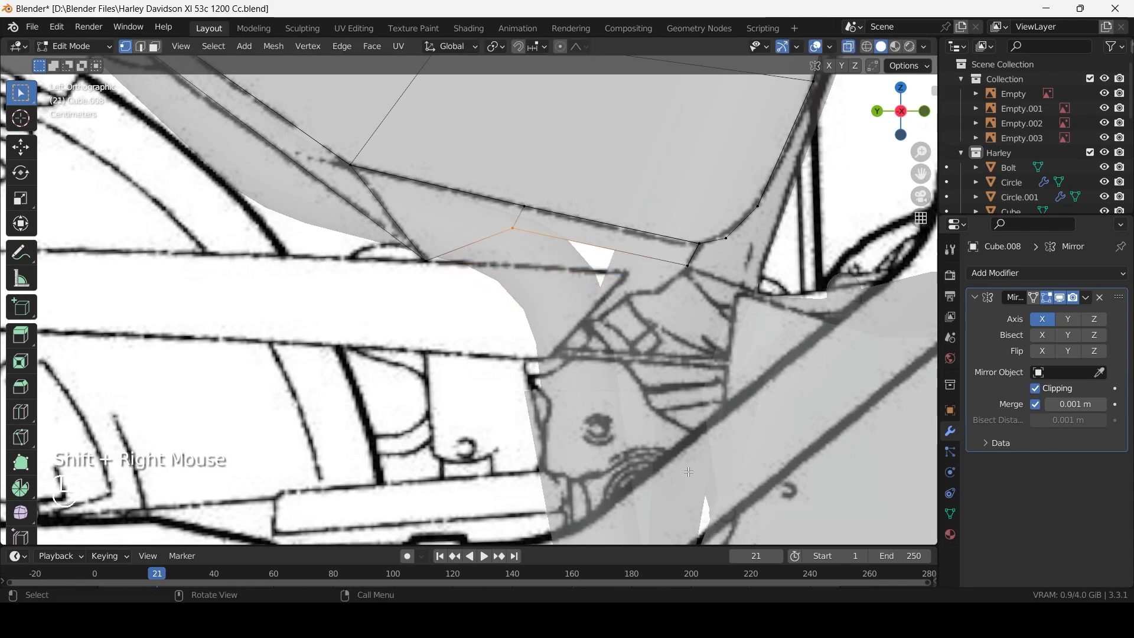
{"action": "key", "text": "g"}
{"action": "left_click", "coordinate": [529, 323], "text": "shift"}
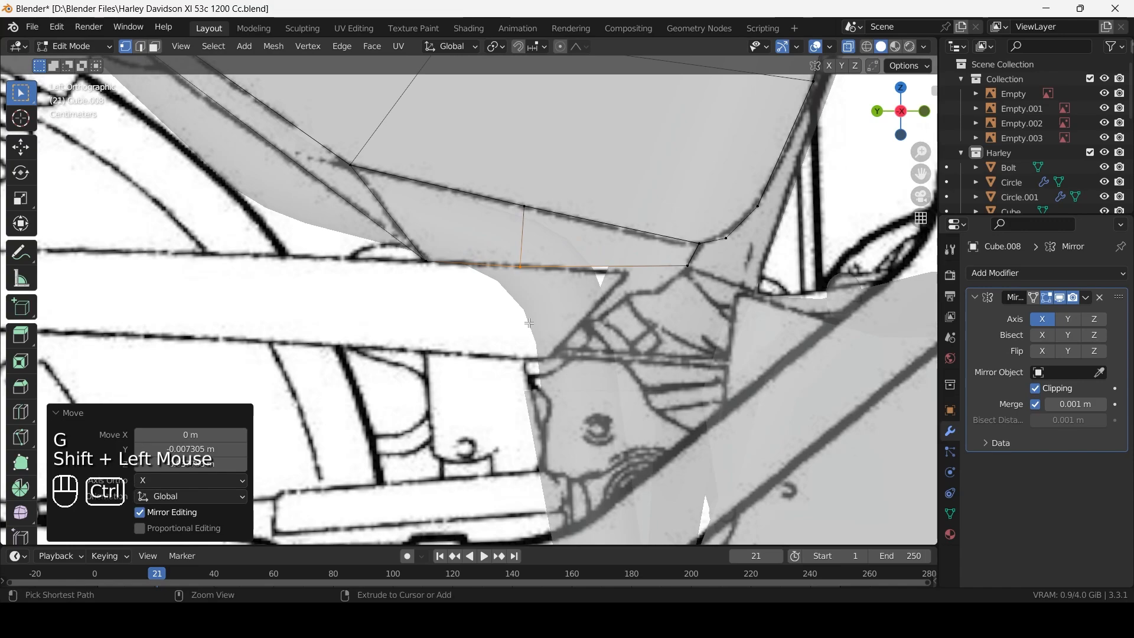
Bevel the extruded strip's front lower corner about 0.049 m wide with 3 segments.
{"action": "key", "text": "ctrl+b"}
{"action": "right_click", "coordinate": [558, 337]}
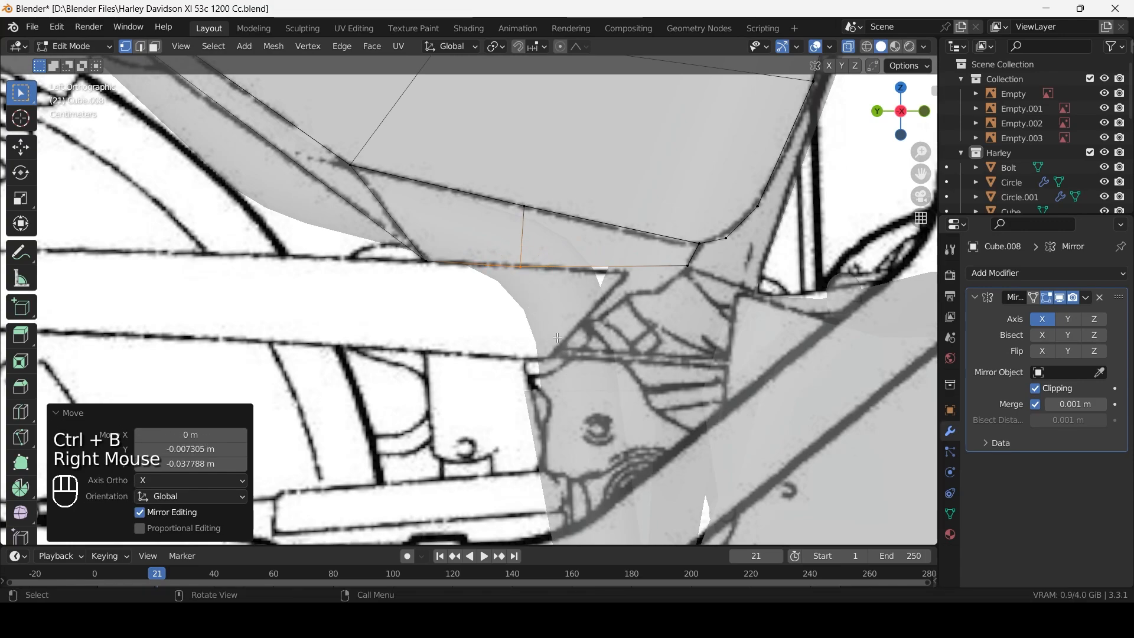
{"action": "left_click", "coordinate": [673, 254], "text": "ctrl"}
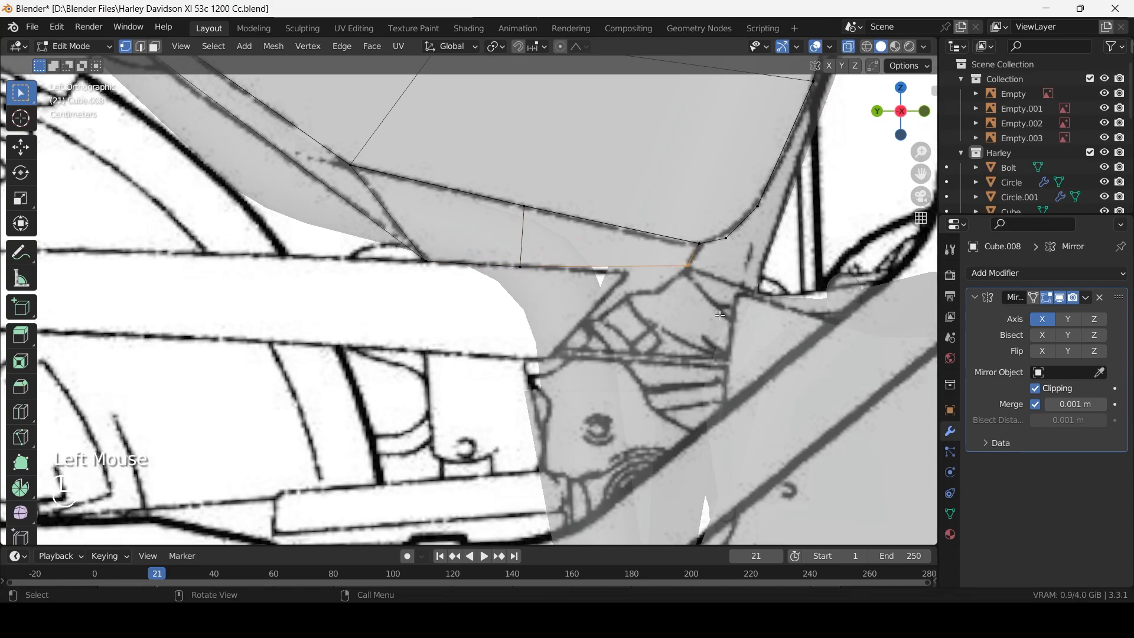
{"action": "key", "text": "ctrl+b"}
{"action": "scroll", "coordinate": [739, 329], "scroll_direction": "up", "scroll_amount": 1}
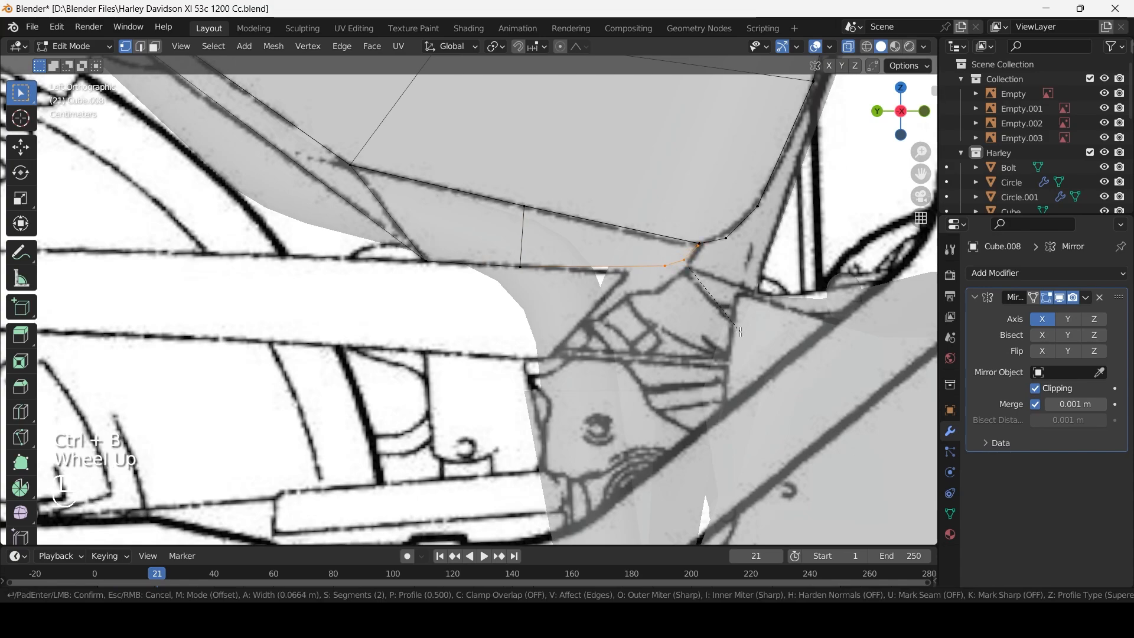
{"action": "left_click", "coordinate": [736, 328]}
Move the corner bevel's rearmost vertices about 0.070 m rearward and 0.053 m down, and the adjacent ones about 0.052 m rearward and 0.030 m down.
{"action": "scroll", "coordinate": [739, 327], "scroll_direction": "up", "scroll_amount": 4}
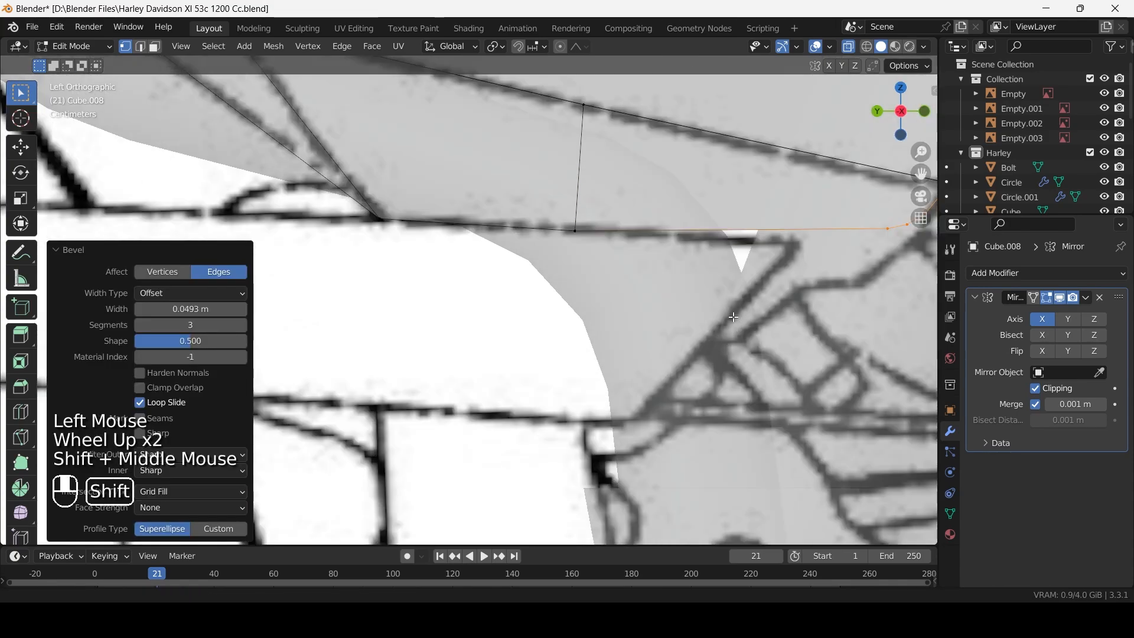
{"action": "middle_click_drag", "start_coordinate": [804, 290], "coordinate": [700, 295], "text": "shift"}
{"action": "left_click", "coordinate": [775, 227]}
{"action": "key", "text": "g"}
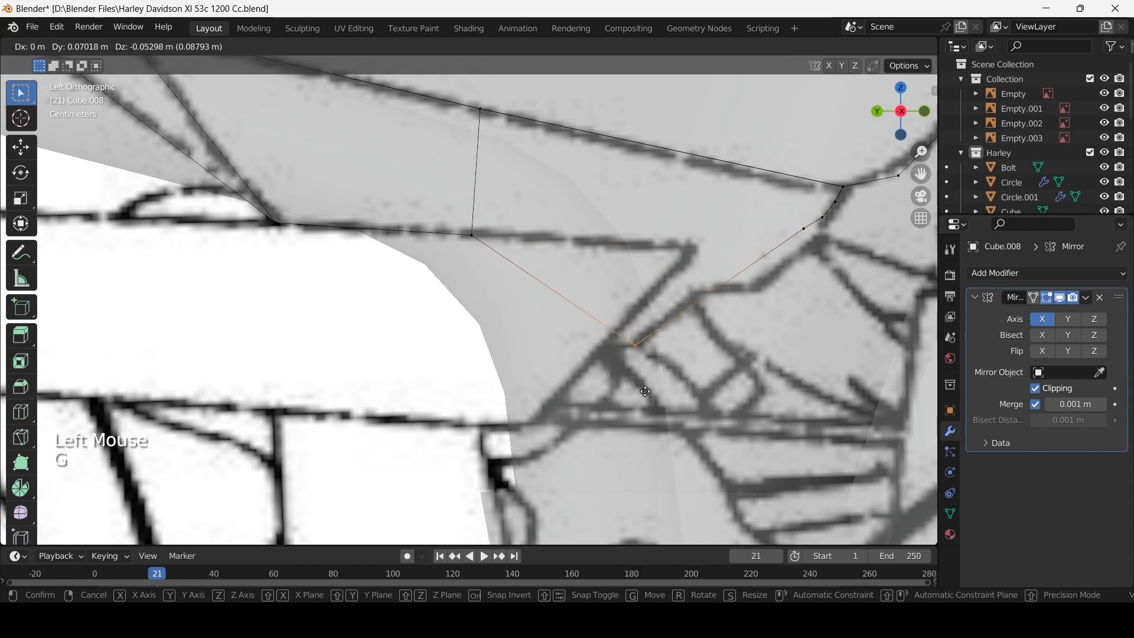
{"action": "left_click", "coordinate": [645, 392]}
{"action": "left_click", "coordinate": [804, 229]}
{"action": "key", "text": "g"}
{"action": "left_click", "coordinate": [737, 289], "text": "shift"}
Move the bevel's remaining front vertices down and rearward onto the stepped blueprint outline, the uppermost about 0.009 m rearward and 0.016 m down.
{"action": "left_click", "coordinate": [822, 217]}
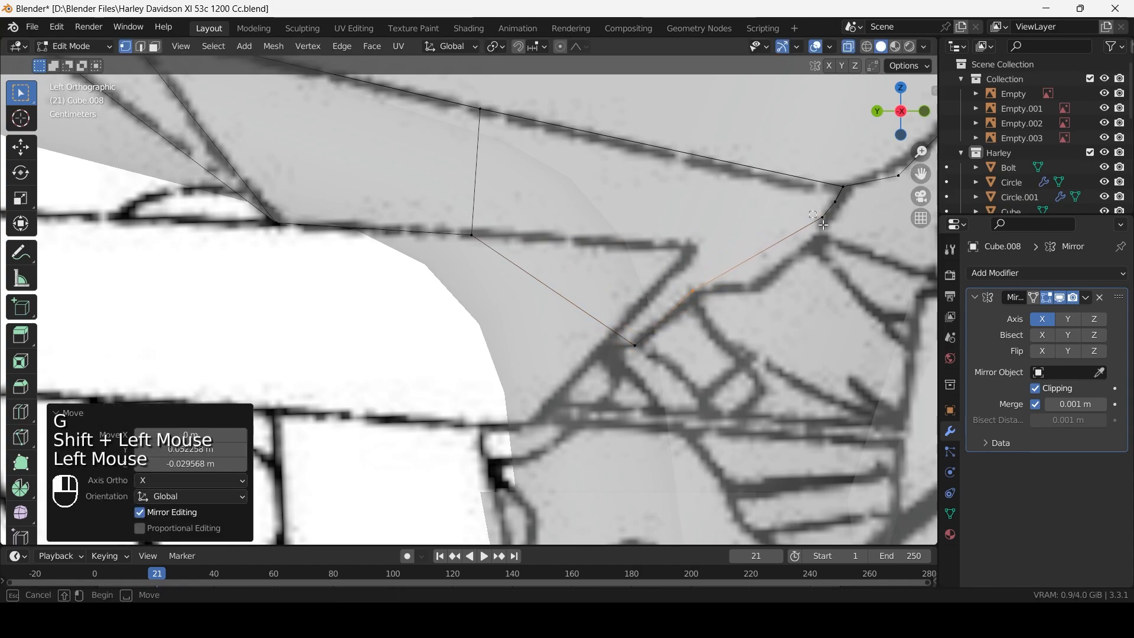
{"action": "key", "text": "g"}
{"action": "left_click", "coordinate": [832, 285], "text": "shift"}
{"action": "left_click", "coordinate": [835, 202]}
{"action": "key", "text": "g"}
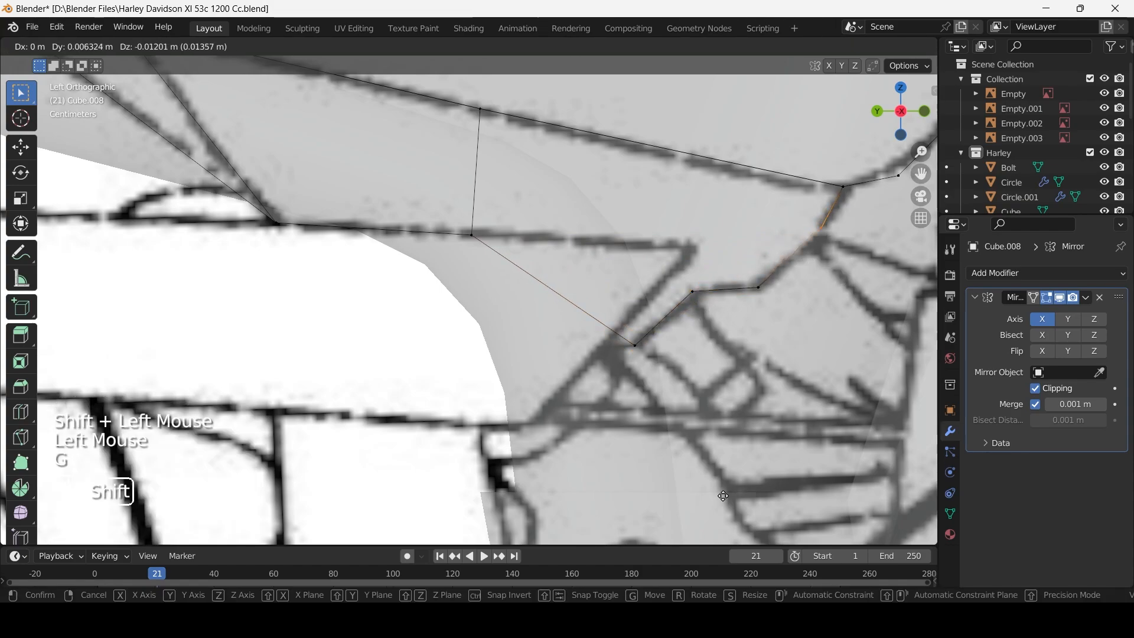
{"action": "left_click", "coordinate": [664, 88], "text": "shift"}
Move the strip's middle lower vertices about 0.065 m rearward and 0.048 m down to form the lower rear corner.
{"action": "scroll", "coordinate": [664, 88], "scroll_direction": "down", "scroll_amount": 2}
{"action": "left_click", "coordinate": [471, 255]}
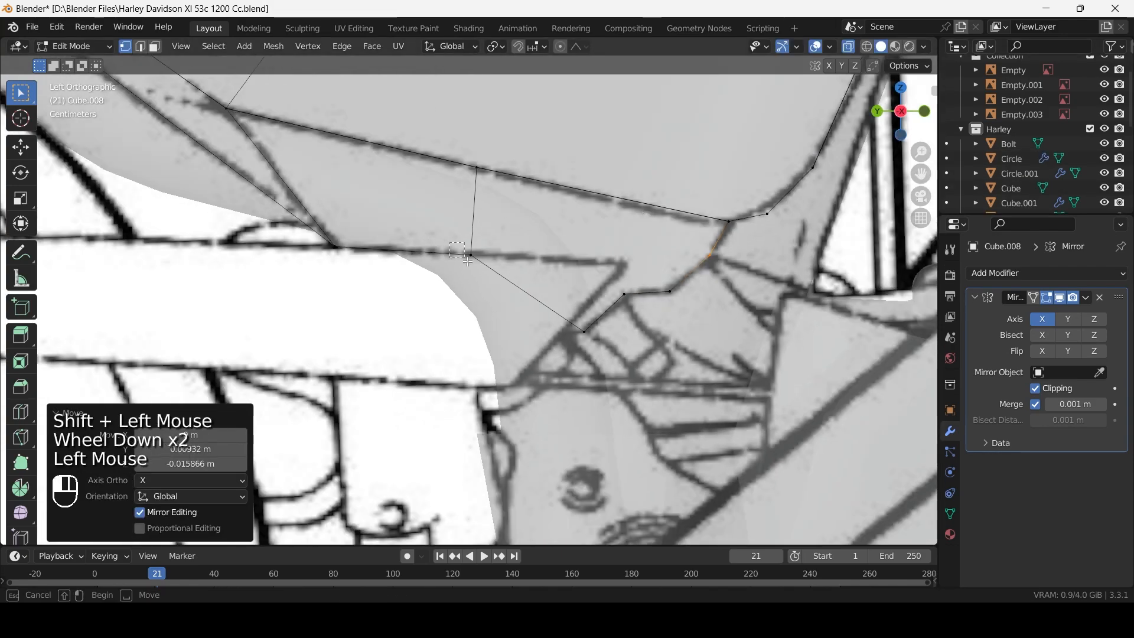
{"action": "key", "text": "g"}
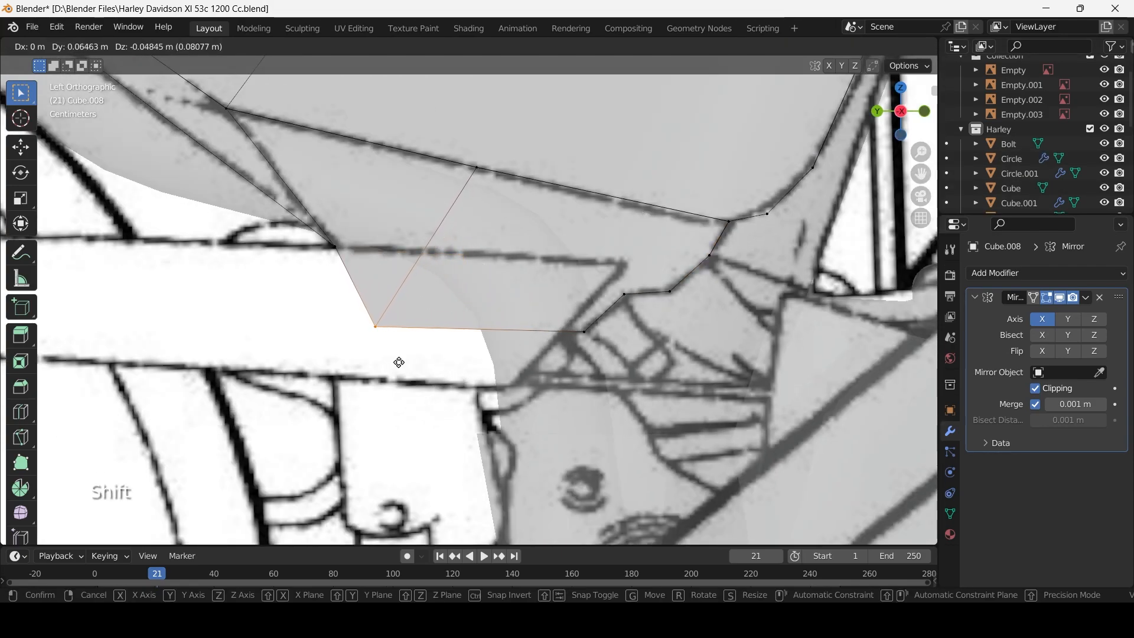
{"action": "left_click", "coordinate": [374, 360], "text": "shift"}
Select the outer border edges of the extruded underside strip and move them outward along the X axis.
{"action": "scroll", "coordinate": [444, 321], "scroll_direction": "down", "scroll_amount": 2}
{"action": "middle_click_drag", "start_coordinate": [435, 318], "coordinate": [354, 284]}
{"action": "key", "text": "alt+z"}
{"action": "key", "text": "alt+z"}
{"action": "scroll", "coordinate": [381, 295], "scroll_direction": "up", "scroll_amount": 1}
{"action": "key", "text": "alt+z"}
{"action": "scroll", "coordinate": [504, 286], "scroll_direction": "down", "scroll_amount": 2}
{"action": "left_click", "coordinate": [488, 299], "text": "alt+shift"}
{"action": "key", "text": "alt+z"}
{"action": "scroll", "coordinate": [354, 283], "scroll_direction": "up", "scroll_amount": 2}
{"action": "key", "text": "g"}
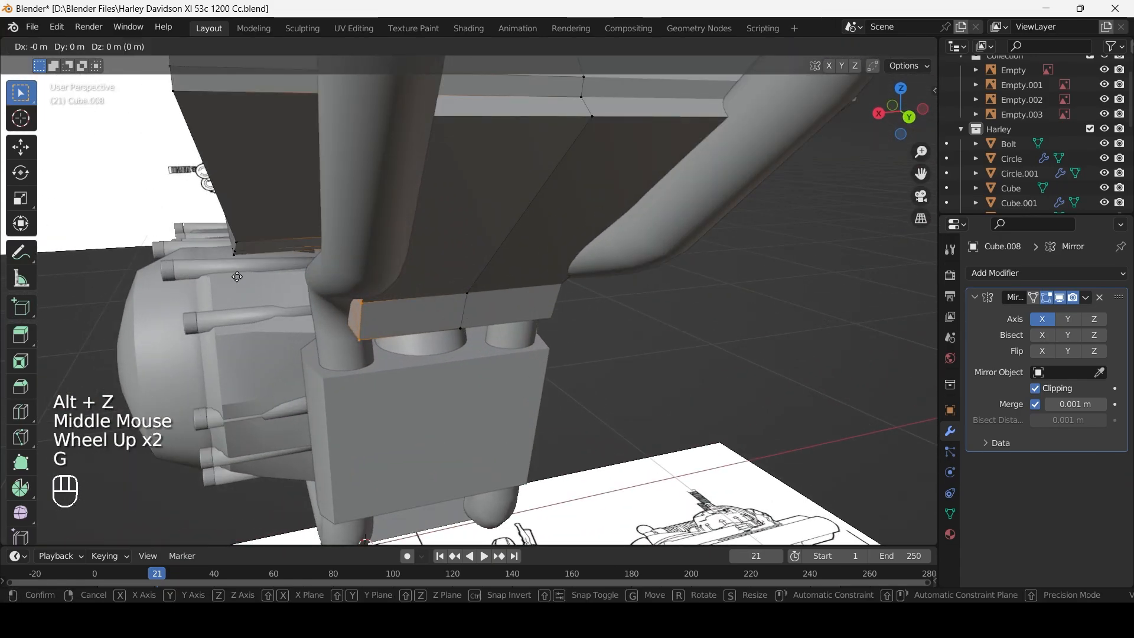
{"action": "key", "text": "x"}
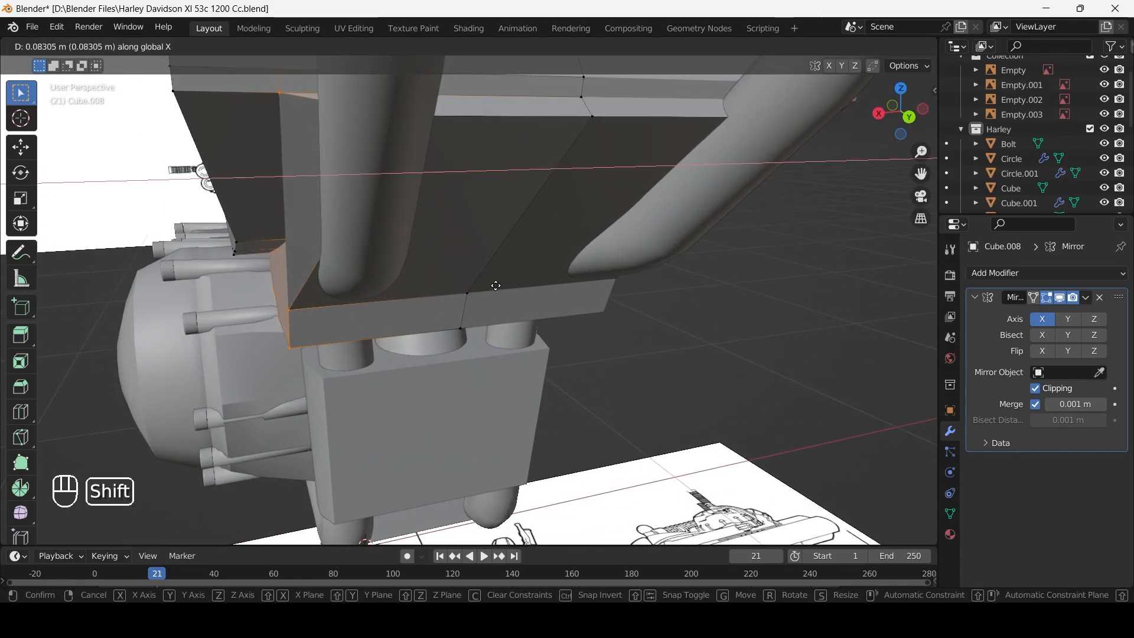
{"action": "left_click", "coordinate": [282, 261], "text": "shift"}
Align two outer vertices of the extruded strip with each other by scaling them to 0 along the X axis.
{"action": "middle_click_drag", "start_coordinate": [281, 261], "coordinate": [366, 266]}
{"action": "key", "text": "alt+z"}
{"action": "middle_click_drag", "start_coordinate": [531, 218], "coordinate": [473, 232]}
{"action": "left_click", "coordinate": [478, 225]}
{"action": "left_click", "coordinate": [310, 223], "text": "shift"}
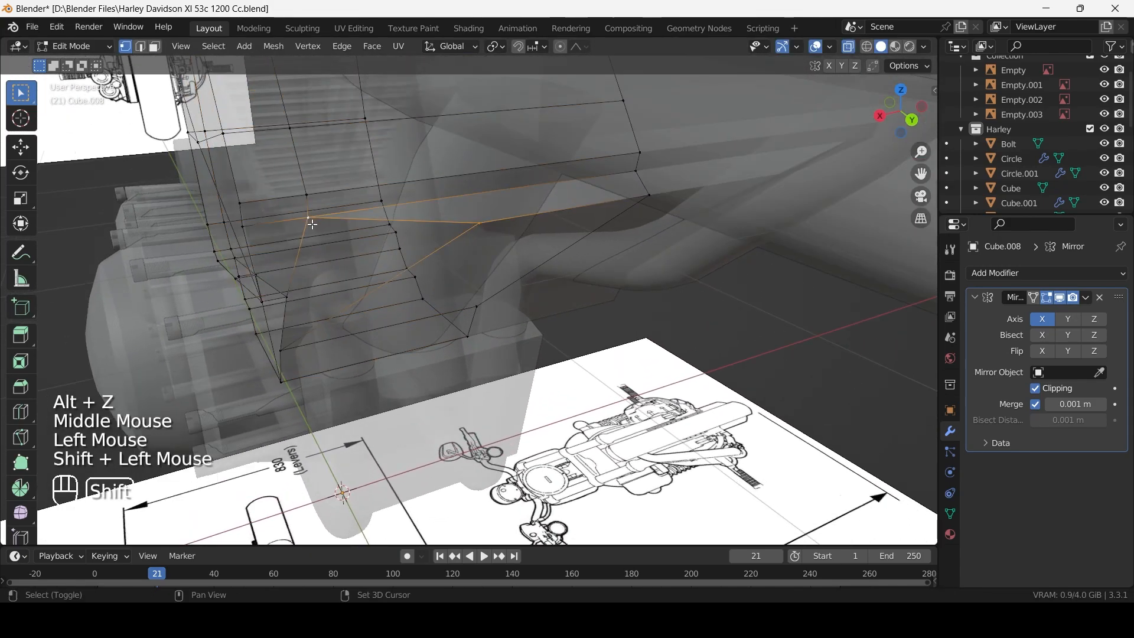
{"action": "key", "text": "period"}
{"action": "key", "text": "s"}
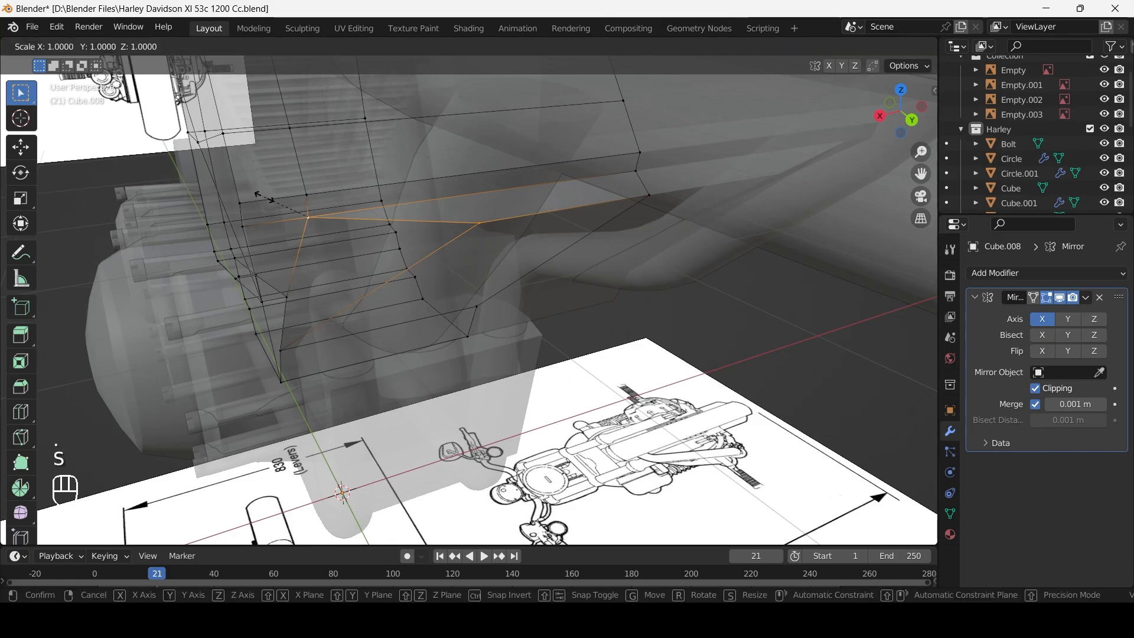
{"action": "key", "text": "x"}
{"action": "key", "text": "KP_0"}
{"action": "left_click", "coordinate": [263, 197]}
Select the edge loop around the cover's outer side face and bevel it about 0.015 m wide with 2 segments.
{"action": "scroll", "coordinate": [262, 196], "scroll_direction": "down", "scroll_amount": 1}
{"action": "key", "text": "alt+z"}
{"action": "middle_click_drag", "start_coordinate": [263, 197], "coordinate": [472, 233]}
{"action": "scroll", "coordinate": [272, 177], "scroll_direction": "down", "scroll_amount": 1}
{"action": "scroll", "coordinate": [345, 186], "scroll_direction": "down", "scroll_amount": 2}
{"action": "scroll", "coordinate": [531, 260], "scroll_direction": "up", "scroll_amount": 2}
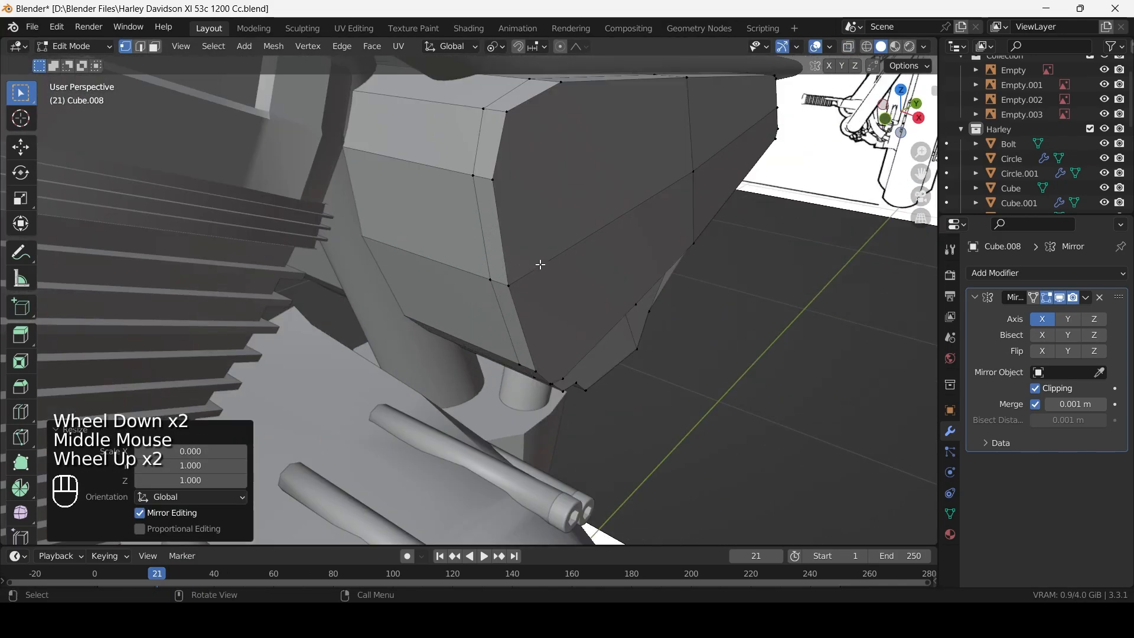
{"action": "left_click", "coordinate": [500, 225], "text": "alt"}
{"action": "middle_click_drag", "start_coordinate": [529, 322], "coordinate": [434, 341]}
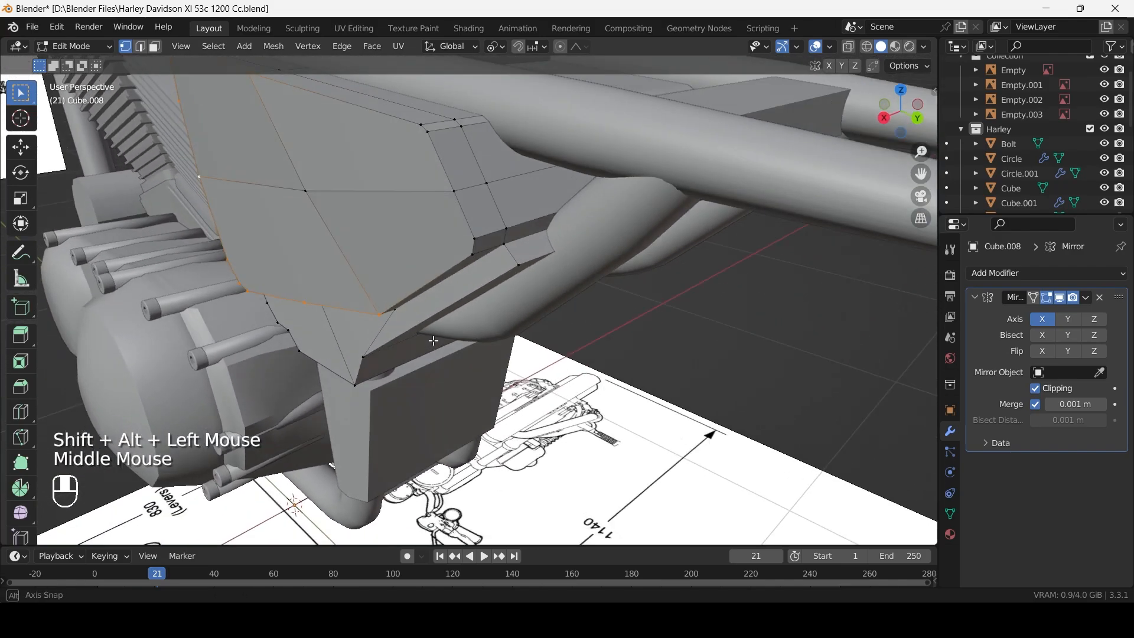
{"action": "left_click", "coordinate": [437, 248], "text": "alt+shift"}
{"action": "middle_click_drag", "start_coordinate": [390, 229], "coordinate": [479, 263]}
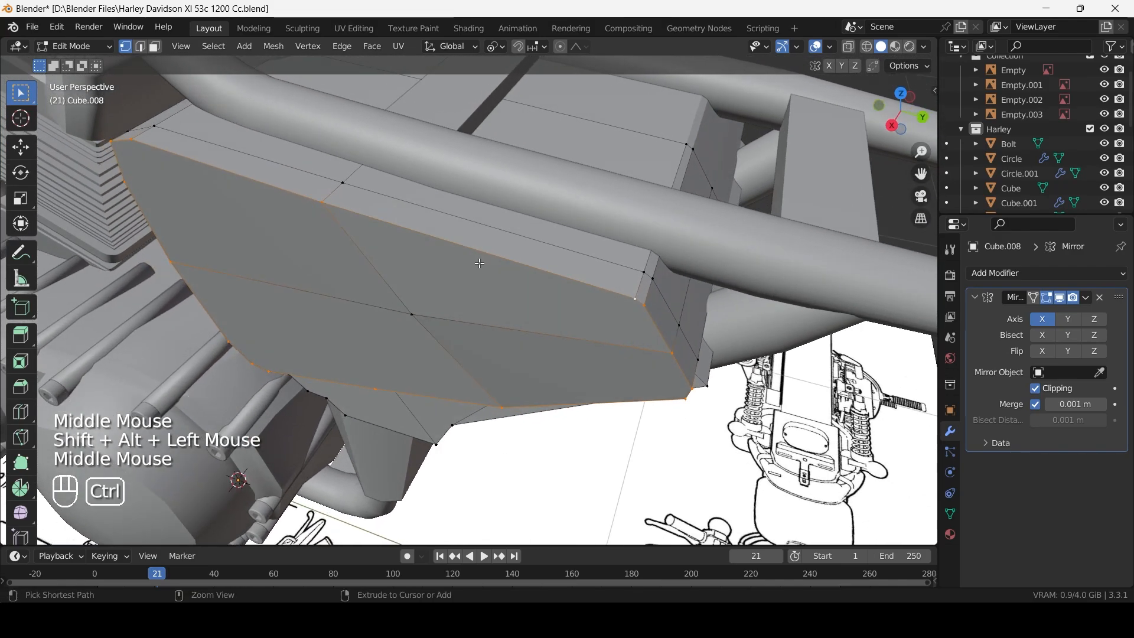
{"action": "key", "text": "ctrl+b"}
{"action": "scroll", "coordinate": [520, 269], "scroll_direction": "up", "scroll_amount": 4, "text": "shift"}
{"action": "scroll", "coordinate": [529, 270], "scroll_direction": "down", "scroll_amount": 2, "text": "shift"}
{"action": "scroll", "coordinate": [532, 271], "scroll_direction": "up", "scroll_amount": 1, "text": "shift"}
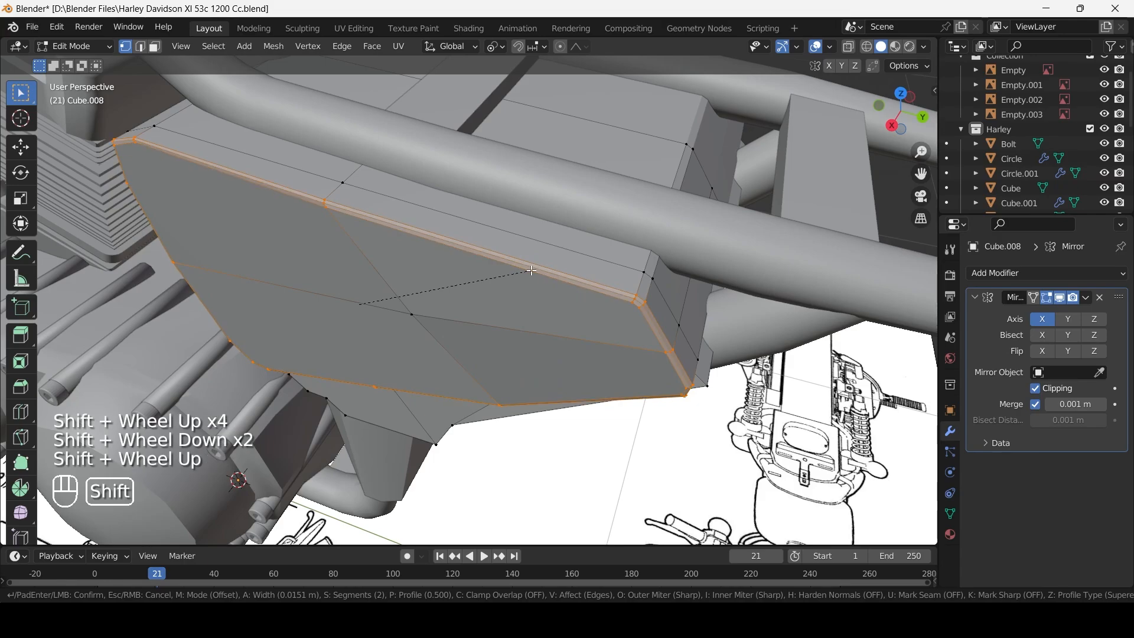
{"action": "left_click", "coordinate": [532, 271], "text": "shift"}
Return to Object Mode and shade the side cover smooth.
{"action": "scroll", "coordinate": [532, 270], "scroll_direction": "down", "scroll_amount": 2}
{"action": "key", "text": "Tab"}
{"action": "middle_click_drag", "start_coordinate": [549, 274], "coordinate": [321, 170]}
{"action": "right_click", "coordinate": [523, 254]}
{"action": "left_click", "coordinate": [523, 253]}
{"action": "scroll", "coordinate": [523, 253], "scroll_direction": "up", "scroll_amount": 2}
Bevel the inner crease edge between the cover and its lower strip about 0.017 m wide with 2 segments.
{"action": "key", "text": "Tab"}
{"action": "key", "text": "Tab"}
{"action": "key", "text": "Tab"}
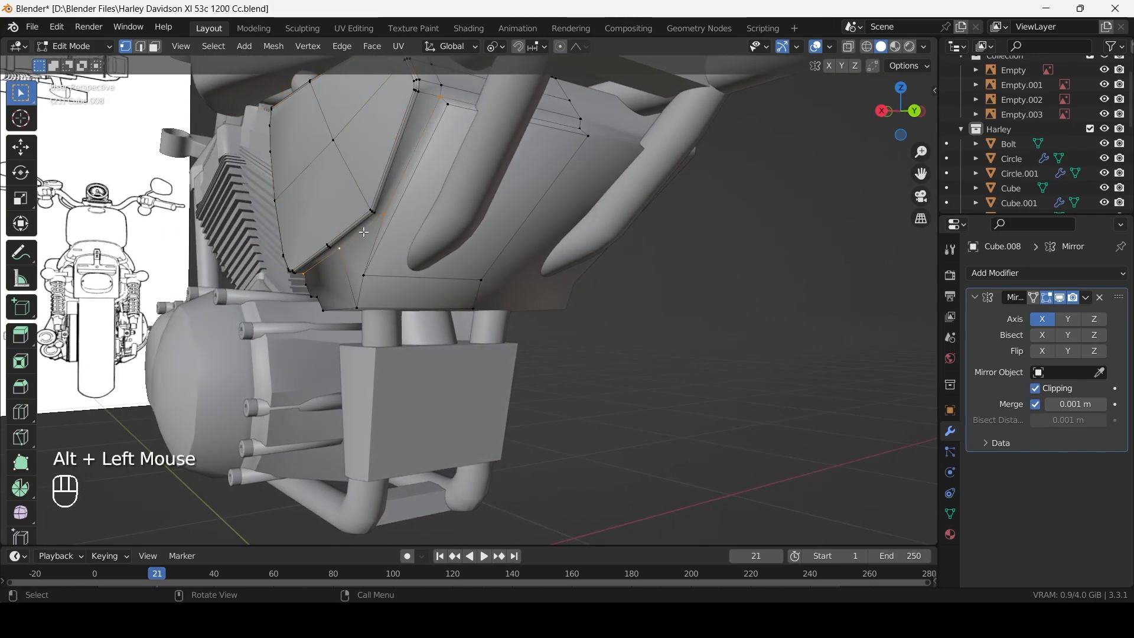
{"action": "key", "text": "ctrl+b"}
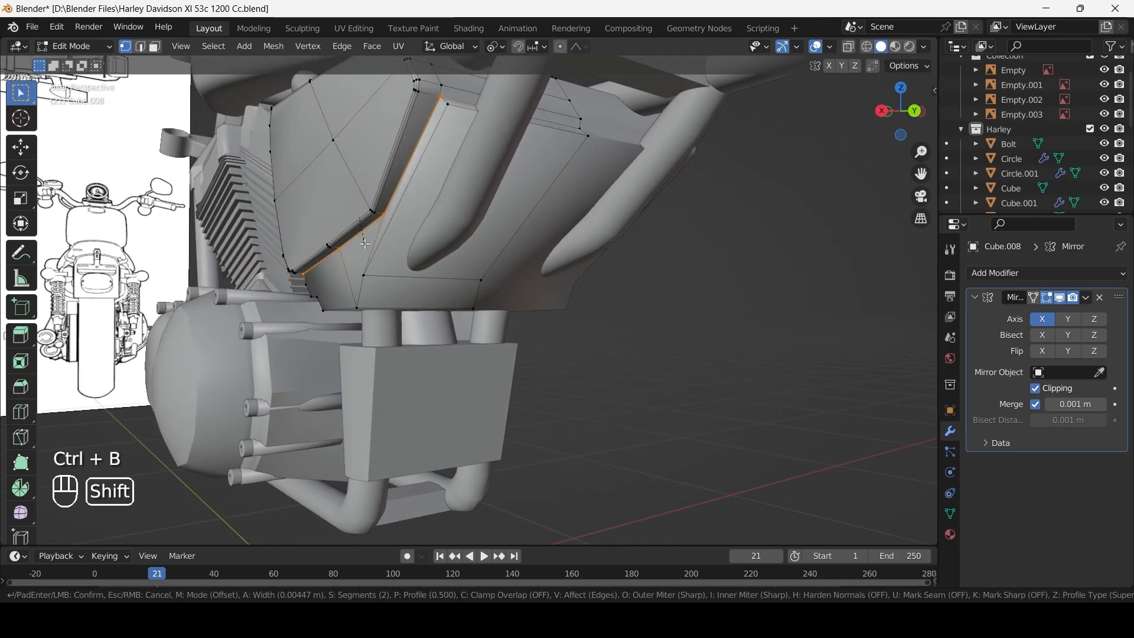
{"action": "left_click", "coordinate": [377, 267], "text": "shift"}
Select the lower strip's outer border edges, including the rear diagonal edge, and bevel them with 2 segments.
{"action": "scroll", "coordinate": [376, 266], "scroll_direction": "down", "scroll_amount": 1}
{"action": "scroll", "coordinate": [376, 266], "scroll_direction": "up", "scroll_amount": 2}
{"action": "middle_click_drag", "start_coordinate": [376, 266], "coordinate": [443, 281]}
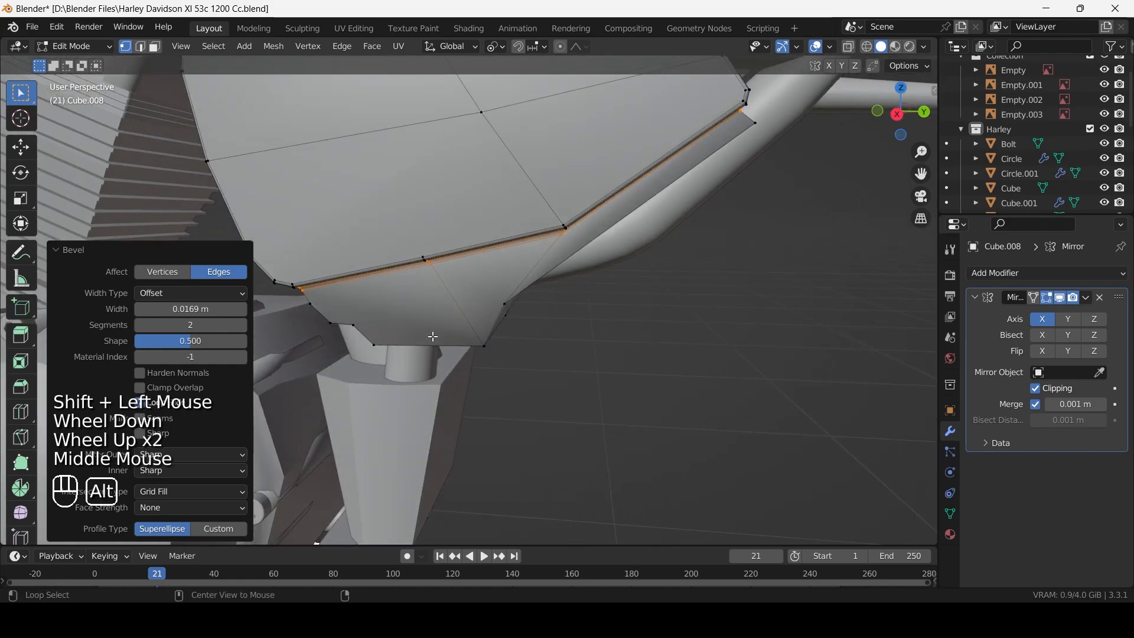
{"action": "left_click", "coordinate": [434, 337], "text": "alt"}
{"action": "left_click", "coordinate": [493, 330], "text": "alt+shift"}
{"action": "left_click", "coordinate": [410, 312], "text": "alt+shift"}
{"action": "middle_click_drag", "start_coordinate": [494, 331], "coordinate": [422, 322]}
{"action": "left_click", "coordinate": [634, 149], "text": "alt+shift"}
{"action": "middle_click_drag", "start_coordinate": [635, 149], "coordinate": [591, 177]}
{"action": "key", "text": "alt+z"}
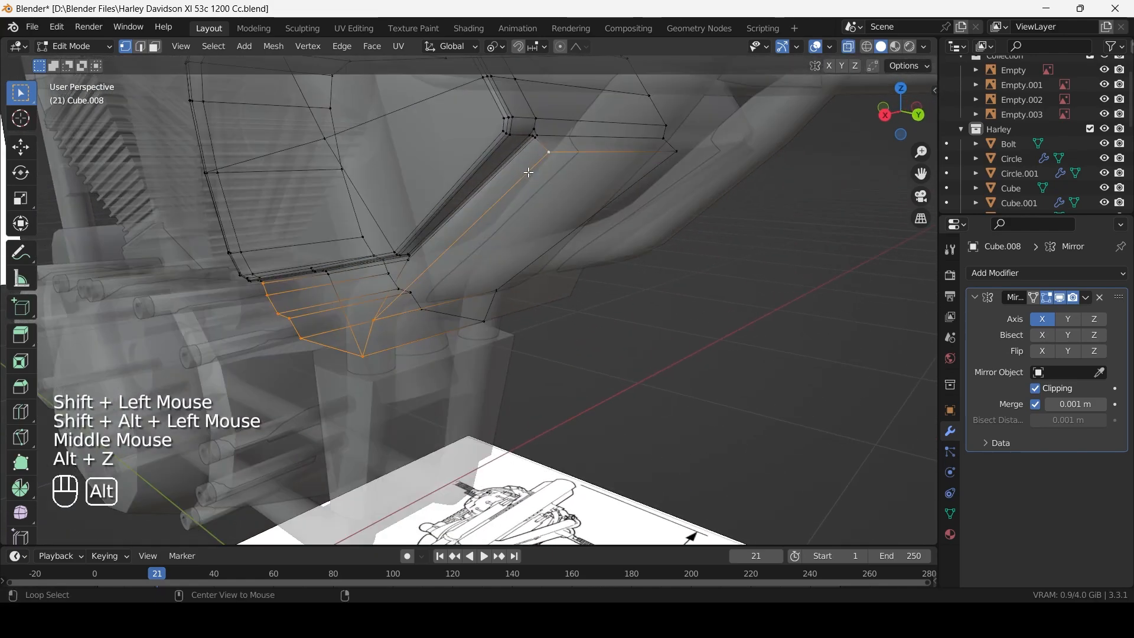
{"action": "key", "text": "alt+z"}
{"action": "scroll", "coordinate": [470, 184], "scroll_direction": "up", "scroll_amount": 3}
{"action": "scroll", "coordinate": [470, 183], "scroll_direction": "down", "scroll_amount": 1}
{"action": "key", "text": "ctrl+b"}
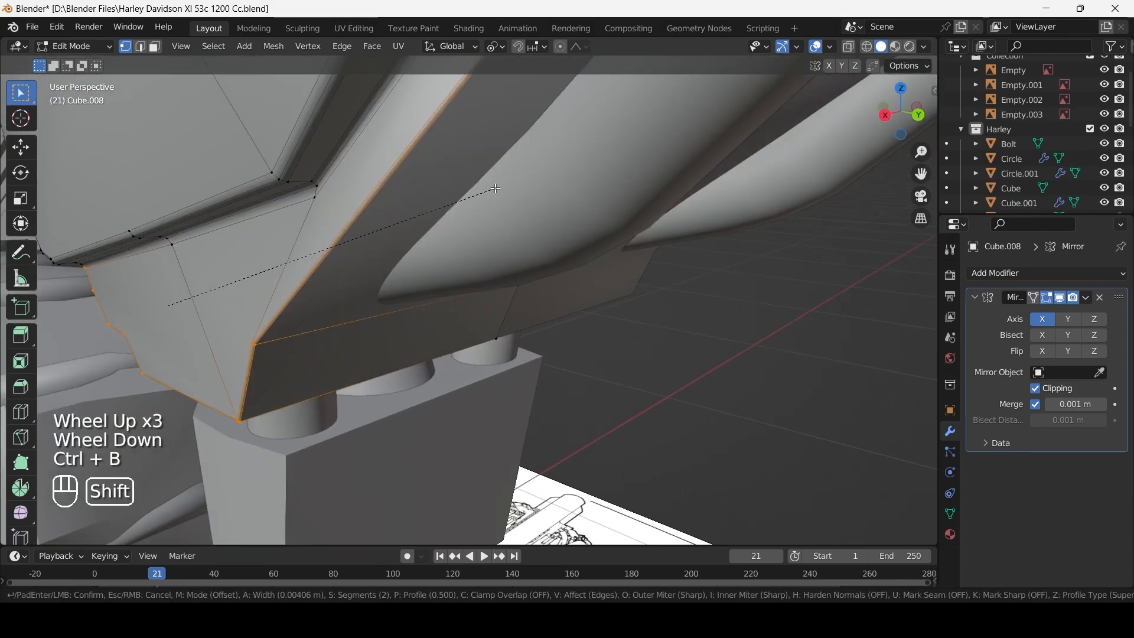
{"action": "left_click", "coordinate": [689, 209], "text": "shift"}
Slide the edge loop inboard of the cover's outer rim along its surface by a factor of about 0.257.
{"action": "scroll", "coordinate": [690, 209], "scroll_direction": "down", "scroll_amount": 2}
{"action": "key", "text": "Tab"}
{"action": "middle_click_drag", "start_coordinate": [689, 209], "coordinate": [270, 164]}
{"action": "scroll", "coordinate": [491, 197], "scroll_direction": "up", "scroll_amount": 2}
{"action": "key", "text": "Tab"}
{"action": "scroll", "coordinate": [479, 185], "scroll_direction": "down", "scroll_amount": 2}
{"action": "scroll", "coordinate": [271, 164], "scroll_direction": "up", "scroll_amount": 1}
{"action": "key", "text": "g"}
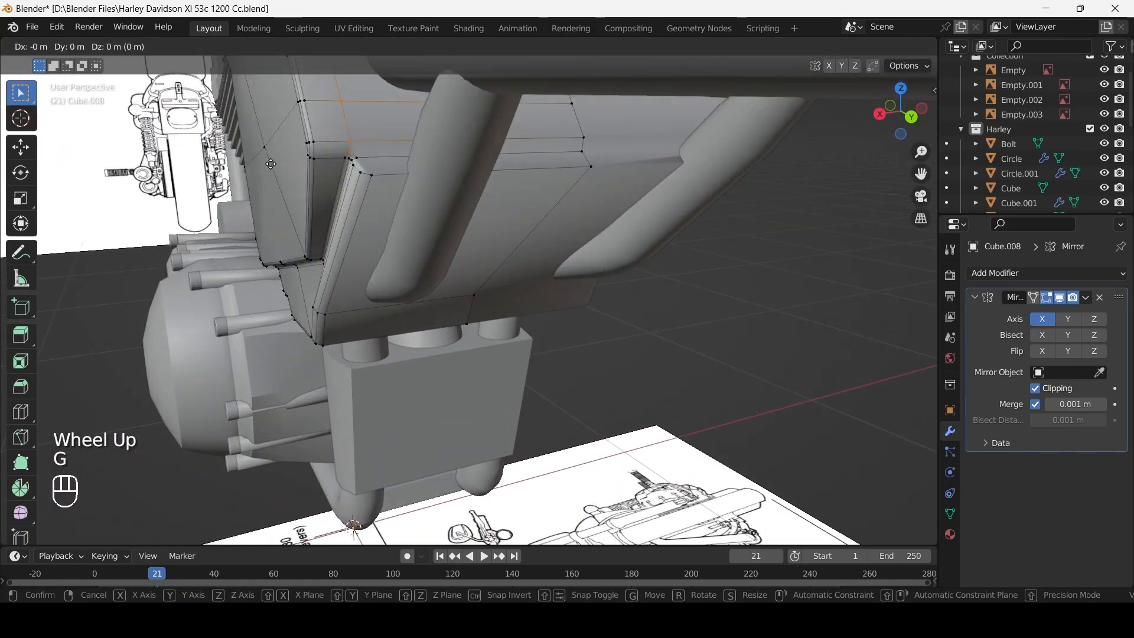
{"action": "key", "text": "g"}
{"action": "left_click", "coordinate": [470, 172], "text": "shift"}
Examine the smooth-shaded side cover in Object Mode from several angles.
{"action": "scroll", "coordinate": [470, 172], "scroll_direction": "down", "scroll_amount": 2}
{"action": "middle_click_drag", "start_coordinate": [470, 172], "coordinate": [511, 242]}
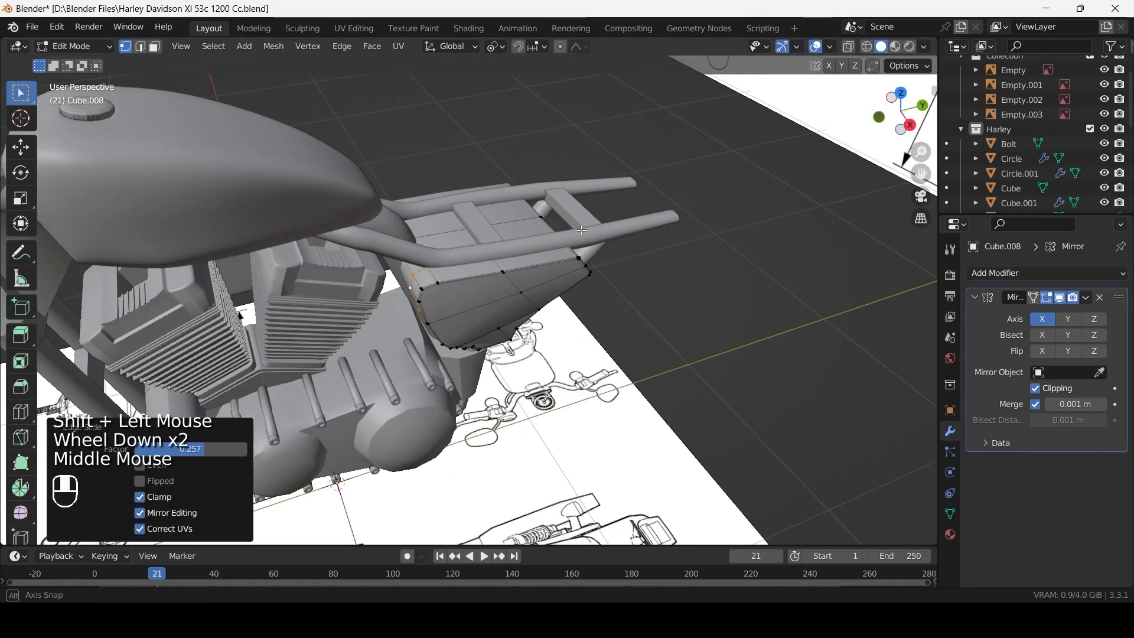
{"action": "scroll", "coordinate": [512, 243], "scroll_direction": "up", "scroll_amount": 2}
{"action": "key", "text": "Tab"}
{"action": "left_click", "coordinate": [742, 332]}
{"action": "scroll", "coordinate": [598, 309], "scroll_direction": "down", "scroll_amount": 2}
{"action": "scroll", "coordinate": [599, 309], "scroll_direction": "up", "scroll_amount": 1}
{"action": "middle_click_drag", "start_coordinate": [598, 309], "coordinate": [426, 405]}
{"action": "scroll", "coordinate": [435, 248], "scroll_direction": "up", "scroll_amount": 2}
{"action": "key", "text": "Tab"}
{"action": "middle_click_drag", "start_coordinate": [435, 248], "coordinate": [581, 255]}
{"action": "scroll", "coordinate": [514, 268], "scroll_direction": "up", "scroll_amount": 2}
{"action": "scroll", "coordinate": [514, 268], "scroll_direction": "down", "scroll_amount": 2}
{"action": "left_click", "coordinate": [581, 255]}
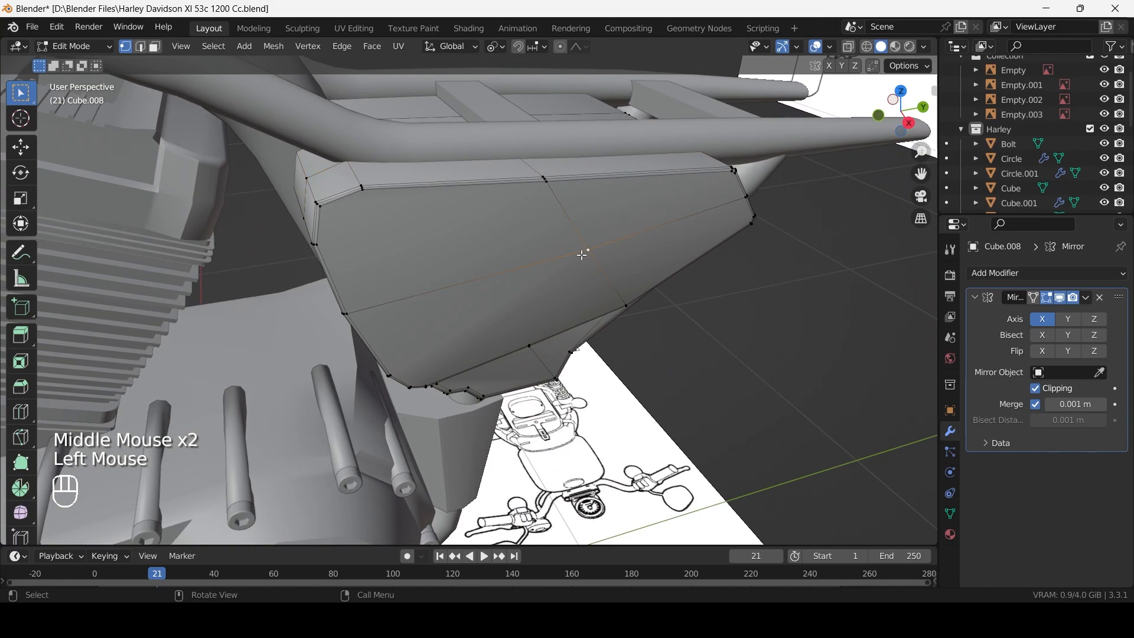
{"action": "key", "text": "ctrl+b"}
{"action": "right_click", "coordinate": [458, 256]}
{"action": "scroll", "coordinate": [459, 256], "scroll_direction": "down", "scroll_amount": 2}
{"action": "scroll", "coordinate": [391, 256], "scroll_direction": "up", "scroll_amount": 2}
{"action": "middle_click_drag", "start_coordinate": [458, 256], "coordinate": [523, 263], "text": "shift"}
{"action": "left_click_drag", "start_coordinate": [445, 228], "coordinate": [558, 313]}
{"action": "key", "text": "ctrl+b"}
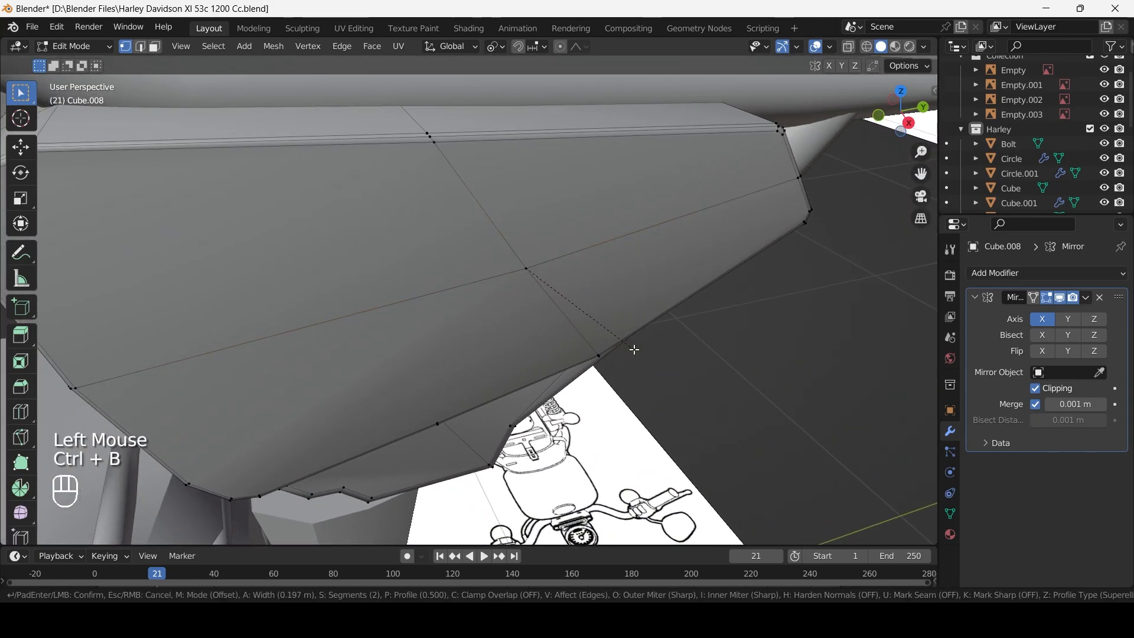
{"action": "right_click", "coordinate": [634, 350]}
Examine the side cover's mesh in see-through display, followed by the solid model from above.
{"action": "scroll", "coordinate": [634, 349], "scroll_direction": "down", "scroll_amount": 2}
{"action": "key", "text": "alt+z"}
{"action": "middle_click_drag", "start_coordinate": [634, 350], "coordinate": [532, 284]}
{"action": "scroll", "coordinate": [458, 251], "scroll_direction": "up", "scroll_amount": 2}
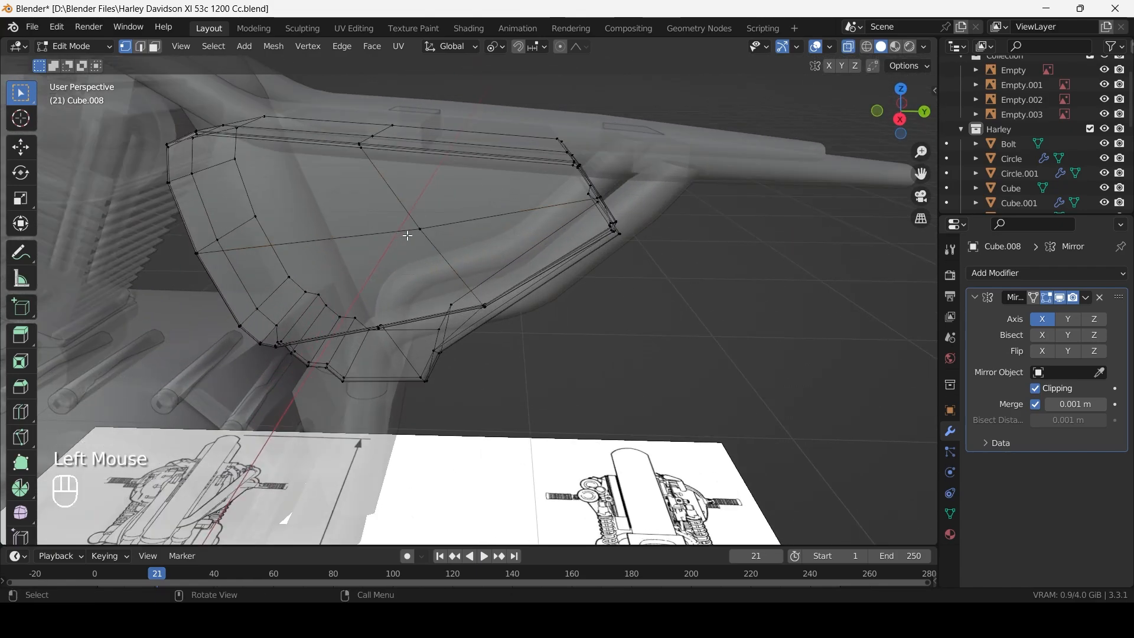
{"action": "middle_click_drag", "start_coordinate": [461, 240], "coordinate": [585, 260], "text": "shift"}
{"action": "scroll", "coordinate": [584, 260], "scroll_direction": "up", "scroll_amount": 2}
{"action": "left_click", "coordinate": [578, 259]}
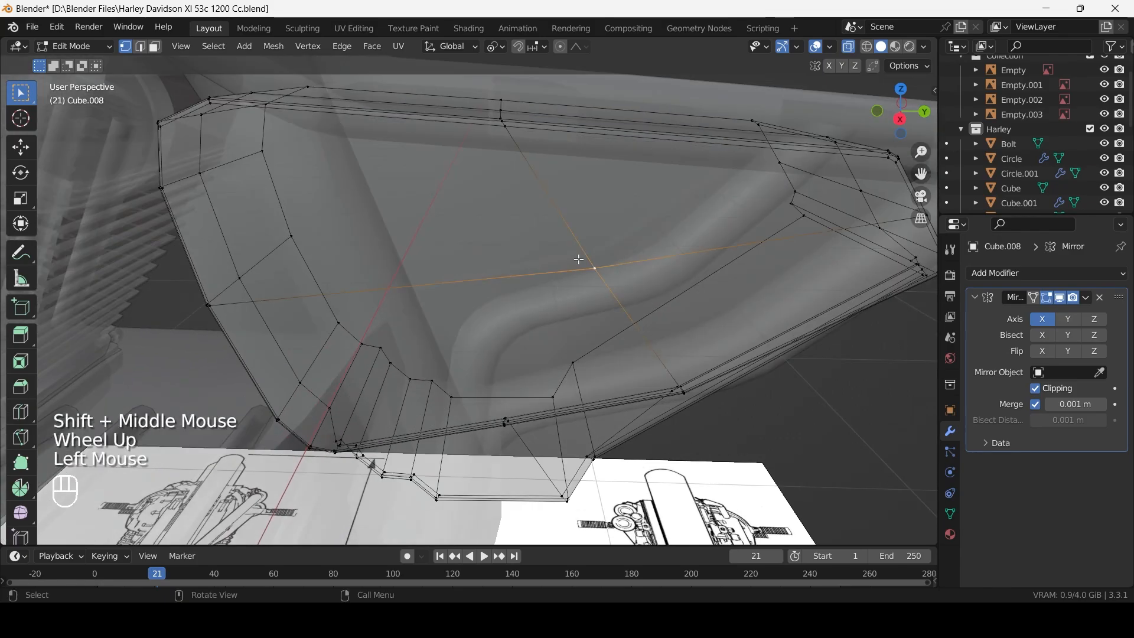
{"action": "scroll", "coordinate": [579, 259], "scroll_direction": "down", "scroll_amount": 2}
{"action": "left_click", "coordinate": [555, 311]}
{"action": "key", "text": "Tab"}
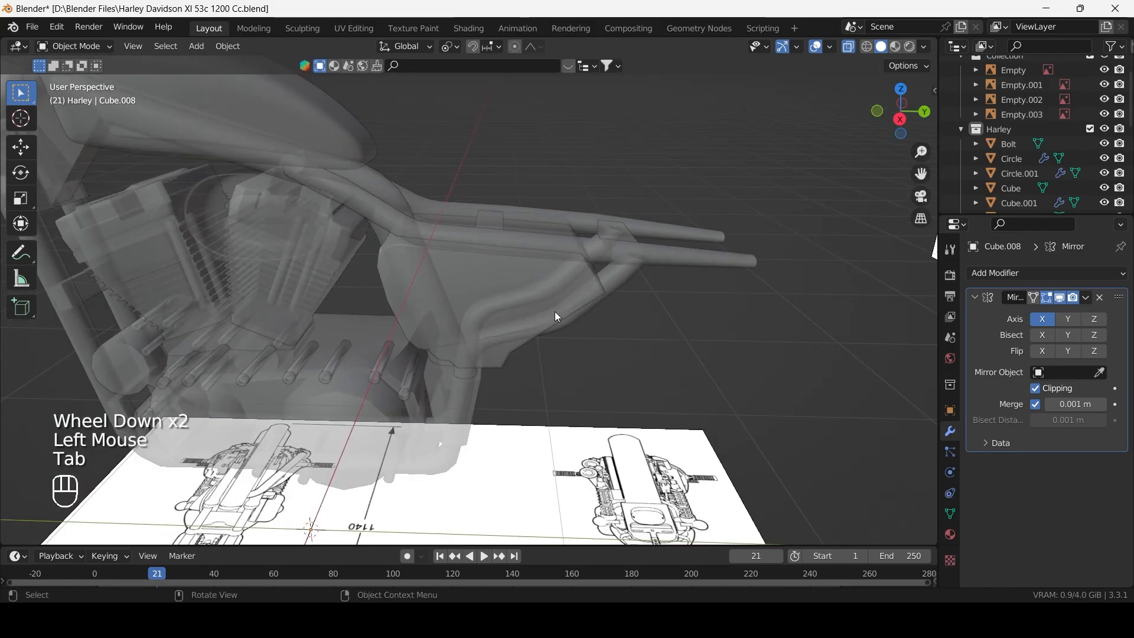
{"action": "middle_click_drag", "start_coordinate": [554, 311], "coordinate": [614, 313]}
{"action": "key", "text": "alt+z"}
{"action": "middle_click_drag", "start_coordinate": [614, 313], "coordinate": [531, 289]}
{"action": "key", "text": "Tab"}
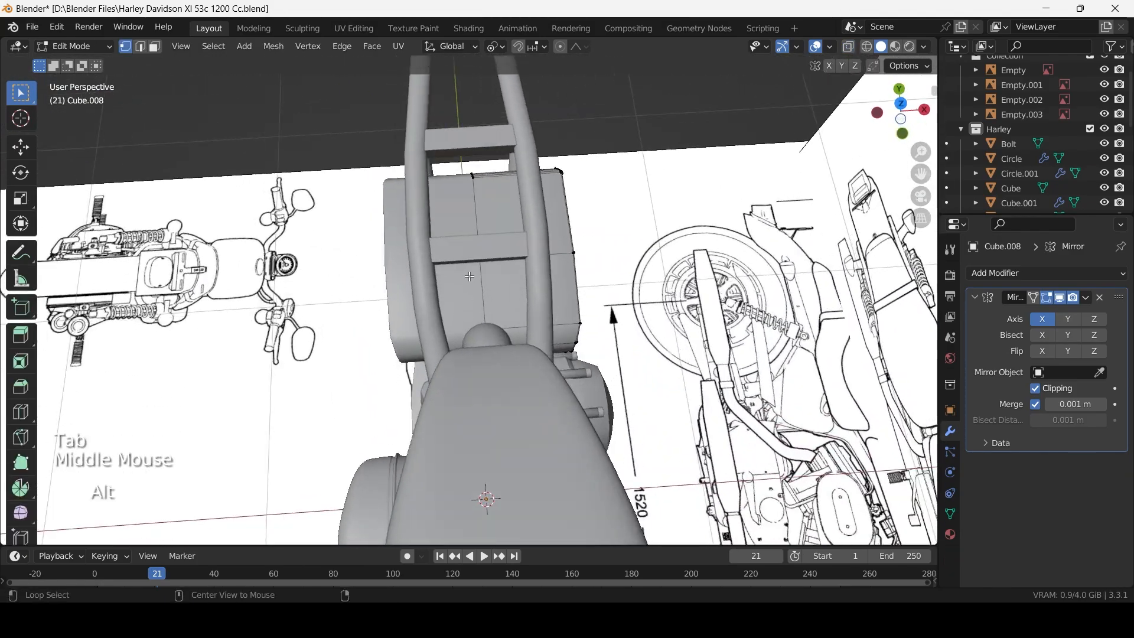
Inspect the side cover's mesh and smooth-shaded surface close up from above and from the rear, toggling between Edit Mode and Object Mode.
{"action": "left_click", "coordinate": [494, 260], "text": "alt"}
{"action": "scroll", "coordinate": [496, 254], "scroll_direction": "up", "scroll_amount": 2}
{"action": "scroll", "coordinate": [499, 248], "scroll_direction": "up", "scroll_amount": 1, "text": "shift"}
{"action": "middle_click_drag", "start_coordinate": [499, 248], "coordinate": [460, 257], "text": "shift"}
{"action": "scroll", "coordinate": [319, 299], "scroll_direction": "down", "scroll_amount": 2}
{"action": "left_click", "coordinate": [312, 301]}
{"action": "key", "text": "Tab"}
{"action": "middle_click_drag", "start_coordinate": [312, 301], "coordinate": [558, 304]}
{"action": "scroll", "coordinate": [556, 307], "scroll_direction": "up", "scroll_amount": 2}
{"action": "middle_click_drag", "start_coordinate": [555, 307], "coordinate": [608, 293]}
{"action": "scroll", "coordinate": [594, 284], "scroll_direction": "up", "scroll_amount": 1}
{"action": "key", "text": "Tab"}
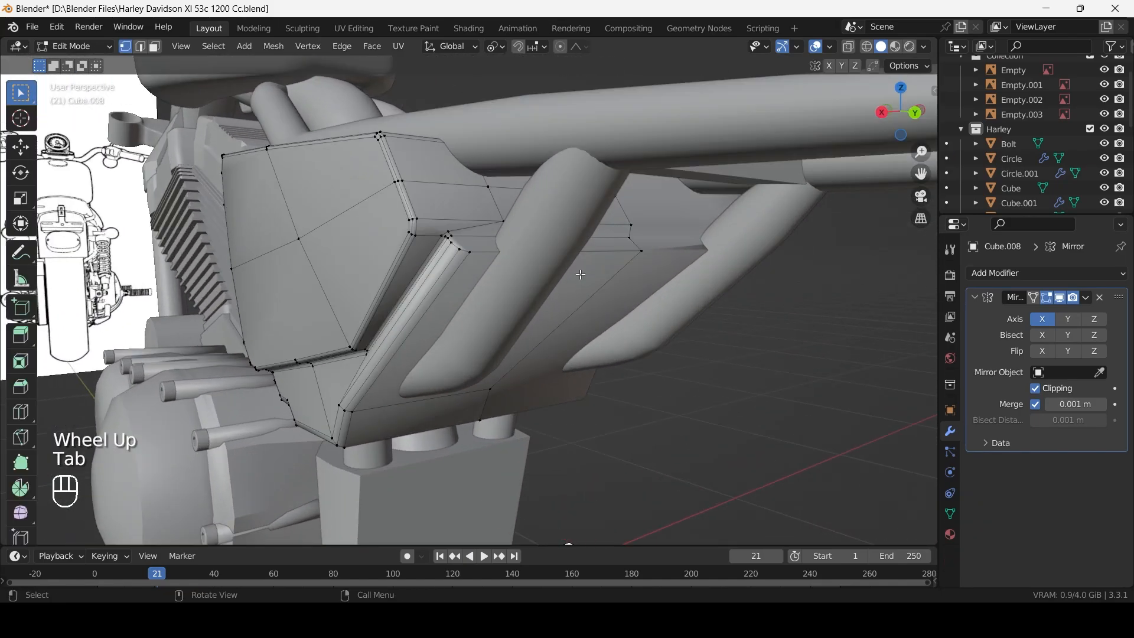
{"action": "scroll", "coordinate": [494, 282], "scroll_direction": "down", "scroll_amount": 2}
{"action": "key", "text": "Tab"}
{"action": "left_click", "coordinate": [654, 350]}
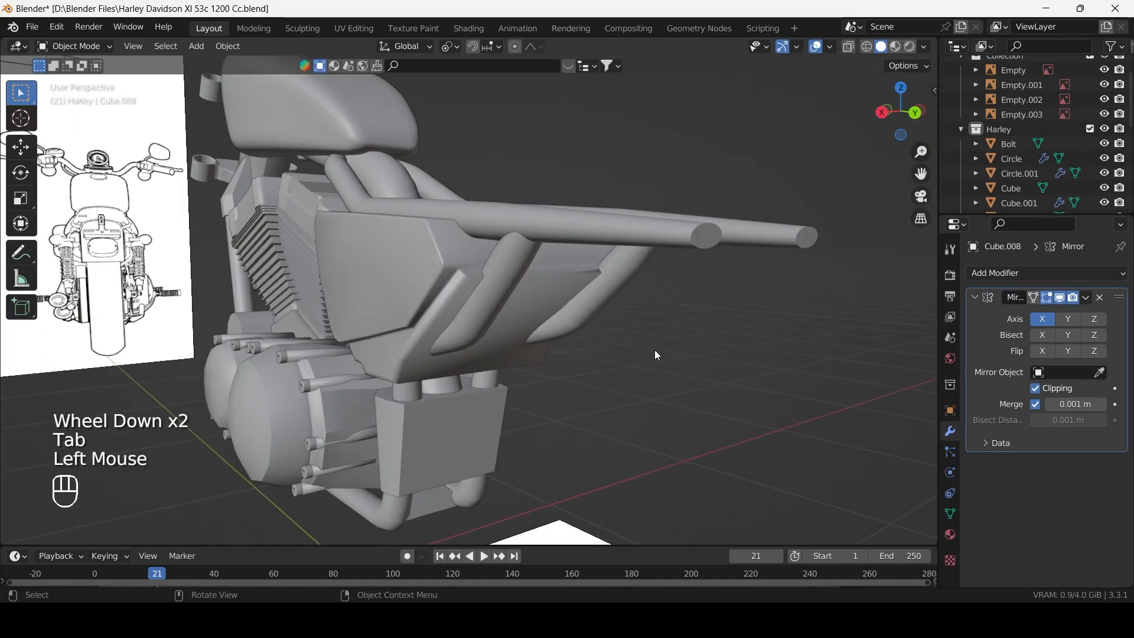
Compare the side cover with the blueprint in the left orthographic view.
{"action": "scroll", "coordinate": [654, 349], "scroll_direction": "down", "scroll_amount": 2}
{"action": "middle_click_drag", "start_coordinate": [654, 347], "coordinate": [446, 415]}
{"action": "scroll", "coordinate": [466, 413], "scroll_direction": "down", "scroll_amount": 2}
{"action": "key", "text": "KP_3"}
{"action": "scroll", "coordinate": [464, 396], "scroll_direction": "down", "scroll_amount": 2}
{"action": "scroll", "coordinate": [403, 410], "scroll_direction": "up", "scroll_amount": 2}
{"action": "key", "text": "ctrl+KP_3"}
{"action": "scroll", "coordinate": [589, 293], "scroll_direction": "up", "scroll_amount": 2}
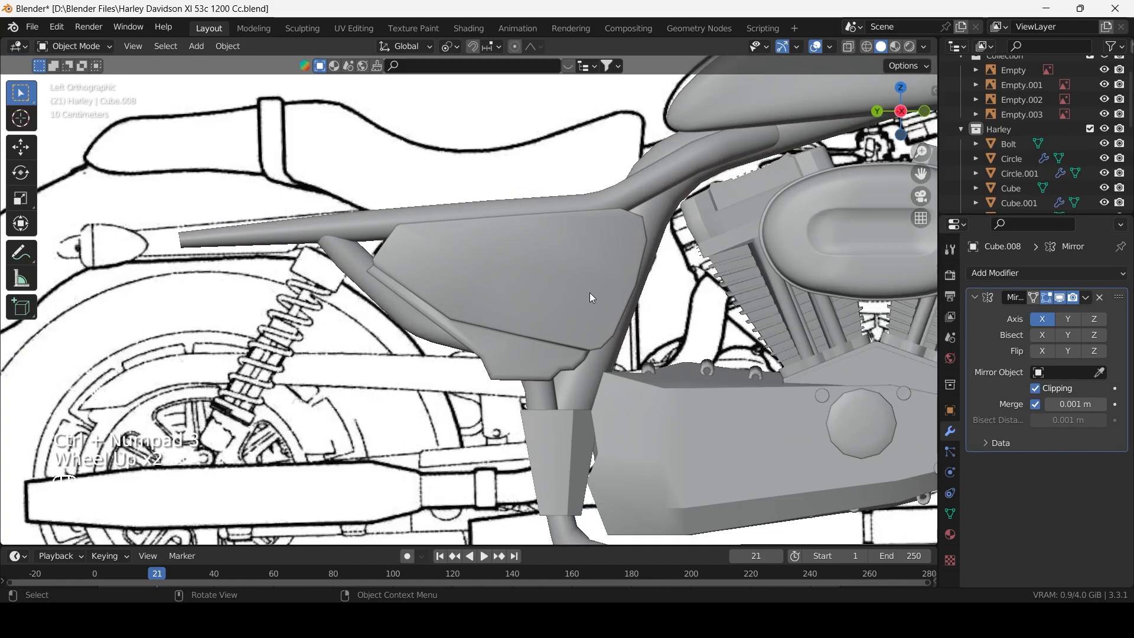
{"action": "scroll", "coordinate": [524, 301], "scroll_direction": "down", "scroll_amount": 2}
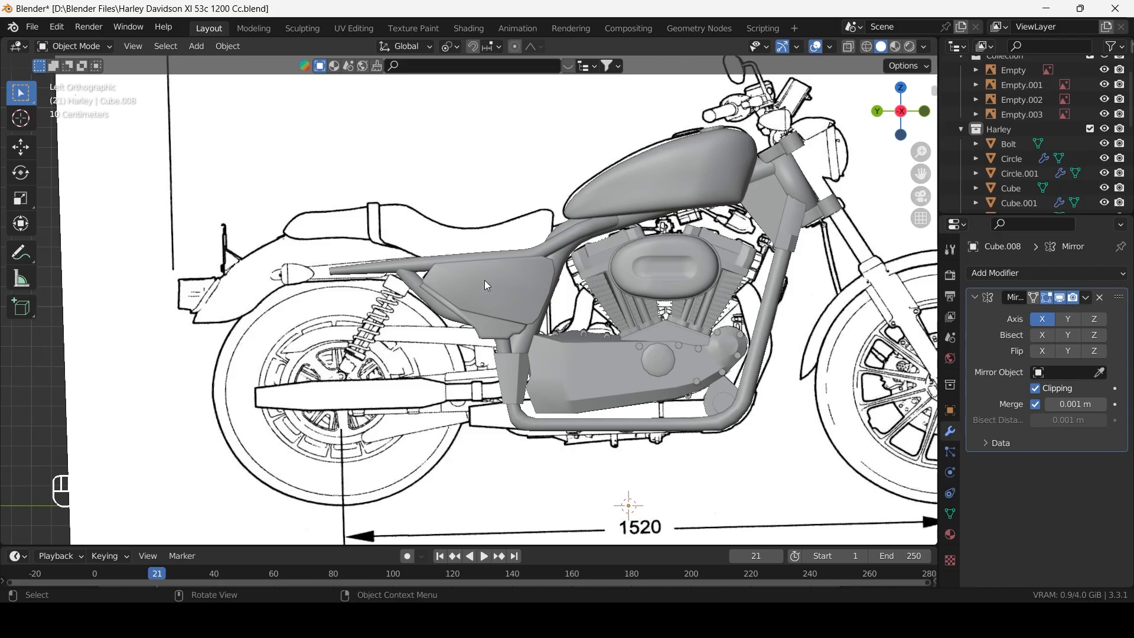
Add a mesh circle with 32 vertices and rotate it 90° about the Y axis.
{"action": "scroll", "coordinate": [487, 286], "scroll_direction": "down", "scroll_amount": 2}
{"action": "key", "text": "shift+a"}
{"action": "mouse_move", "coordinate": [197, 302]}
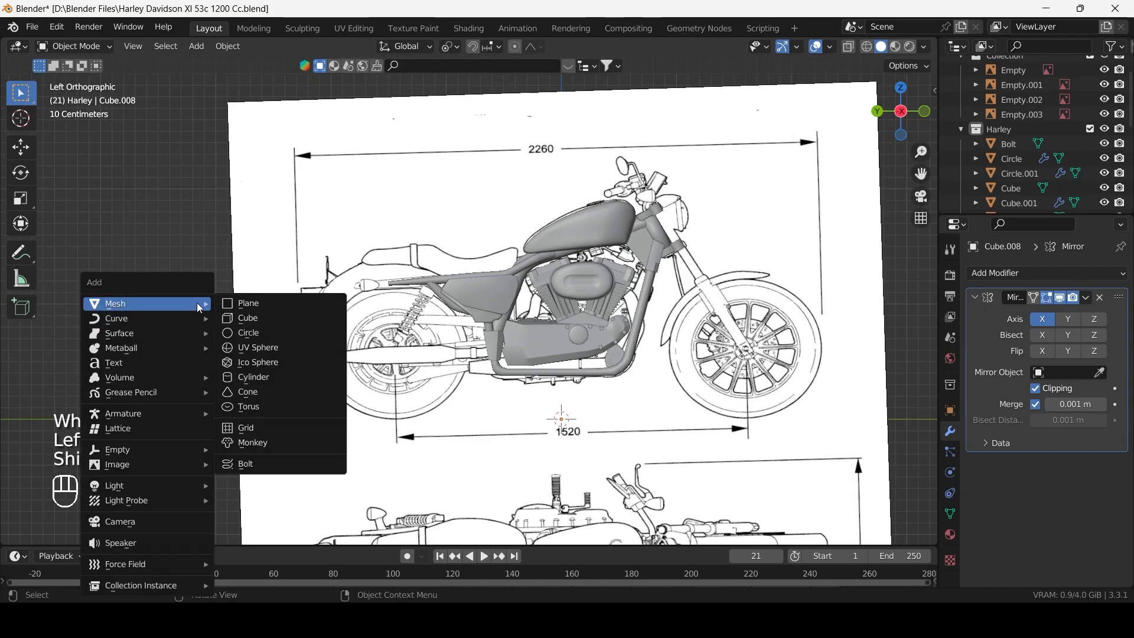
{"action": "left_click", "coordinate": [304, 334]}
{"action": "key", "text": "r"}
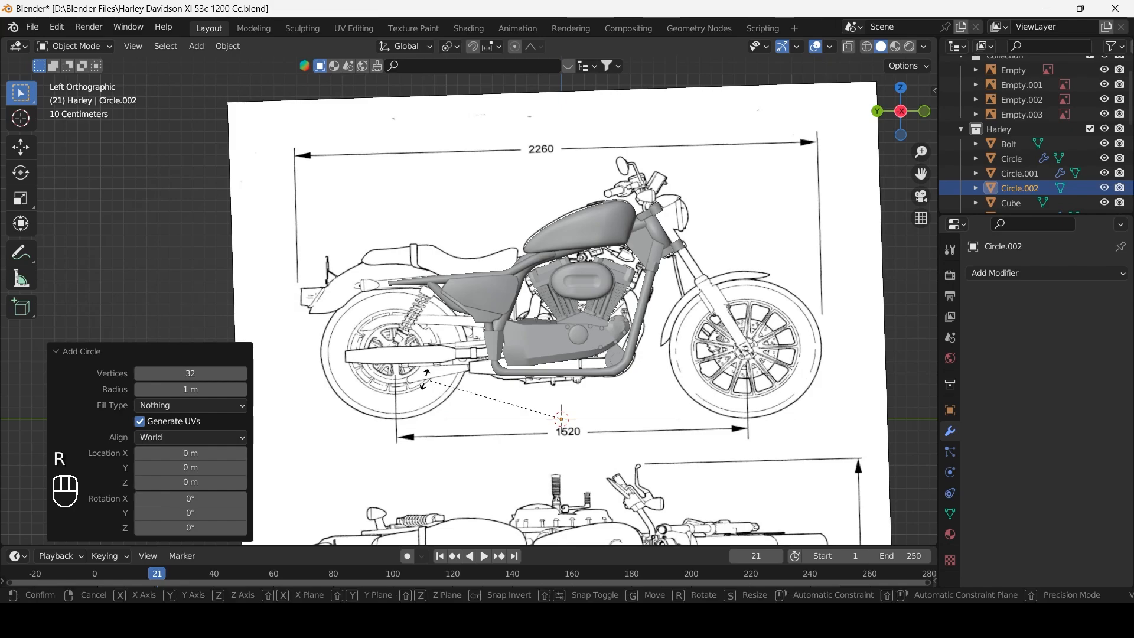
{"action": "key", "text": "y"}
{"action": "key", "text": "KP_9"}
{"action": "key", "text": "KP_0"}
{"action": "left_click", "coordinate": [561, 419]}
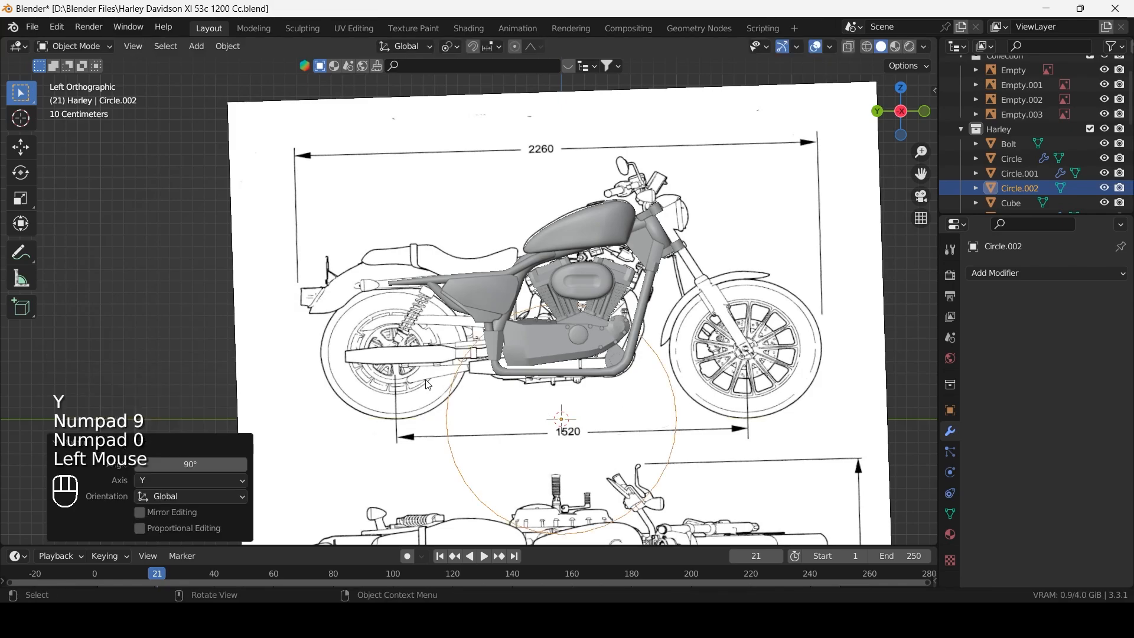
In Edit Mode, move the circle over the blueprint's rear wheel and scale it by about 0.819.
{"action": "scroll", "coordinate": [561, 419], "scroll_direction": "up", "scroll_amount": 2}
{"action": "key", "text": "Tab"}
{"action": "middle_click_drag", "start_coordinate": [515, 389], "coordinate": [638, 338], "text": "shift"}
{"action": "key", "text": "g"}
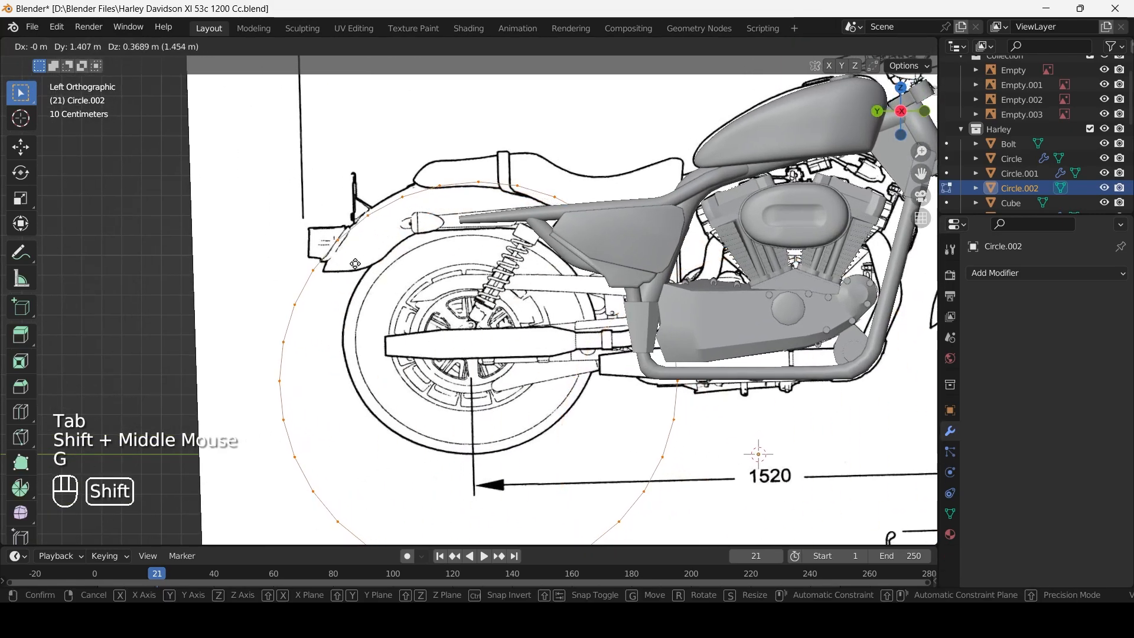
{"action": "left_click", "coordinate": [388, 163], "text": "shift"}
{"action": "key", "text": "s"}
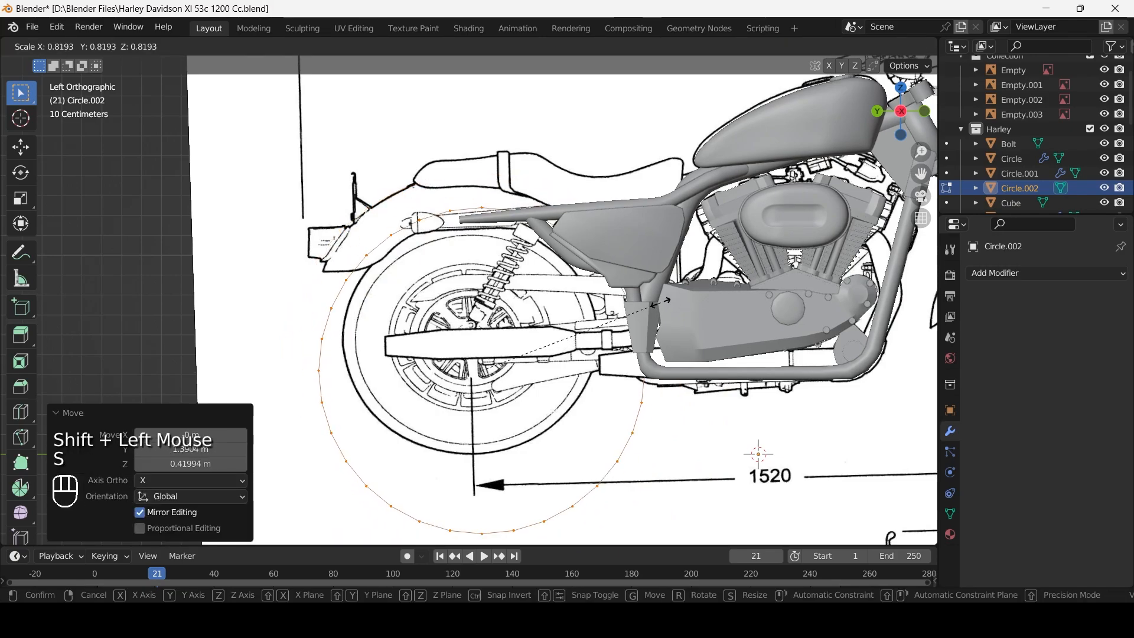
{"action": "left_click", "coordinate": [667, 301]}
Reposition the circle around the rear wheel and scale it by 0.703 towards the tyre's outline.
{"action": "scroll", "coordinate": [667, 301], "scroll_direction": "up", "scroll_amount": 2}
{"action": "middle_click_drag", "start_coordinate": [667, 300], "coordinate": [709, 309], "text": "shift"}
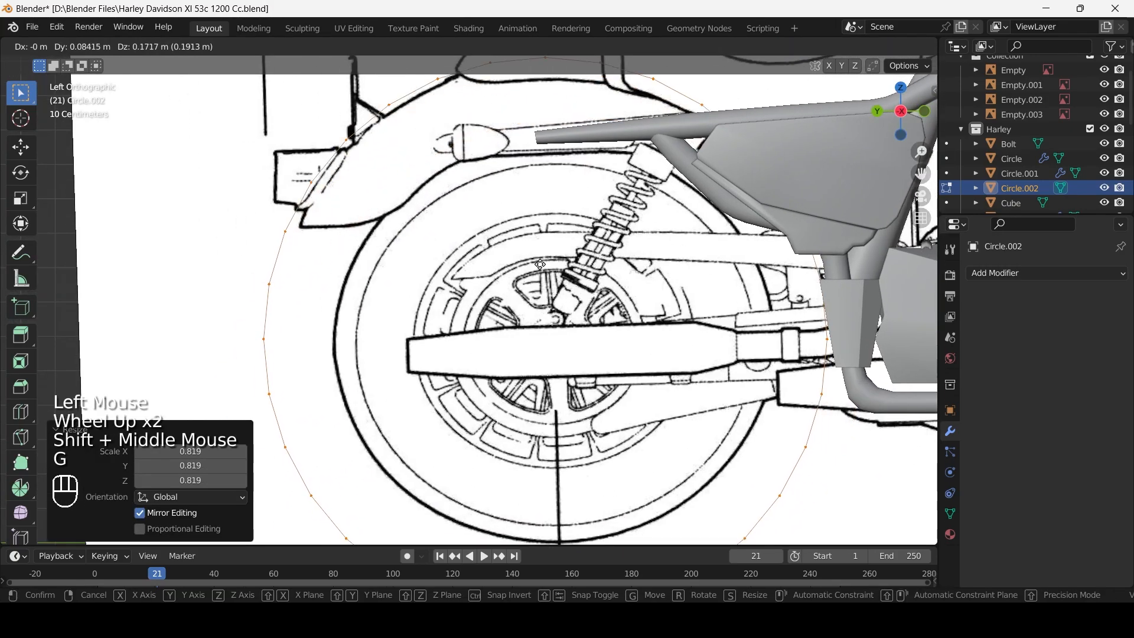
{"action": "key", "text": "g"}
{"action": "left_click", "coordinate": [714, 310]}
{"action": "key", "text": "s"}
{"action": "left_click", "coordinate": [664, 315]}
Shift the circle down onto the rear tyre, then scale it by 1.003 and 1.398 to follow the rear fender's outer arc.
{"action": "key", "text": "g"}
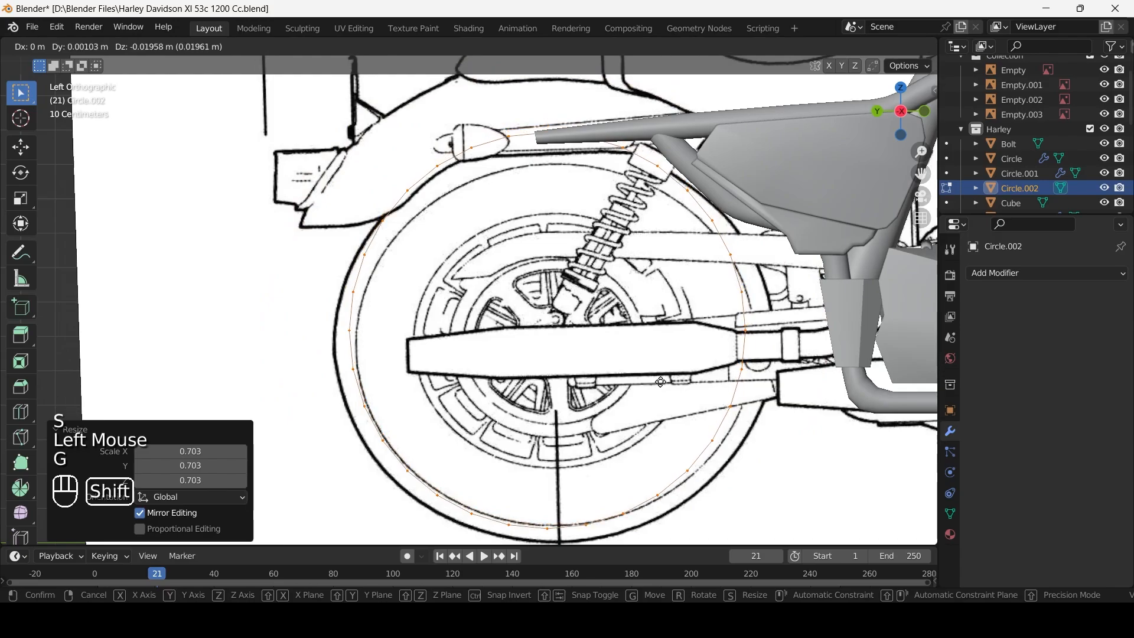
{"action": "left_click", "coordinate": [667, 468], "text": "shift"}
{"action": "key", "text": "s"}
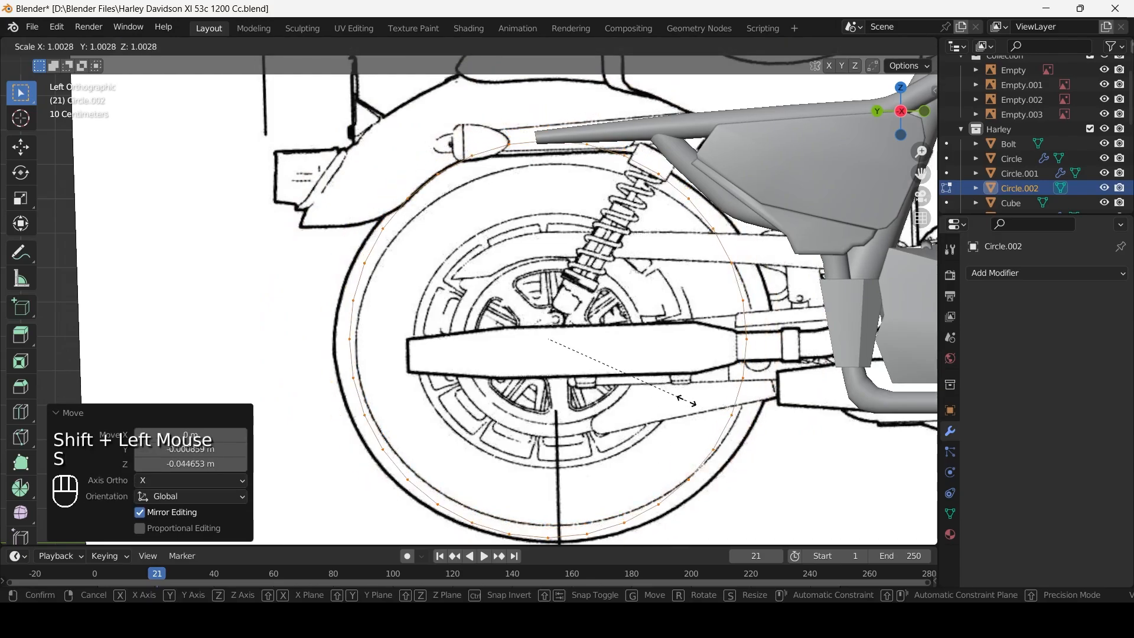
{"action": "left_click", "coordinate": [685, 401], "text": "shift"}
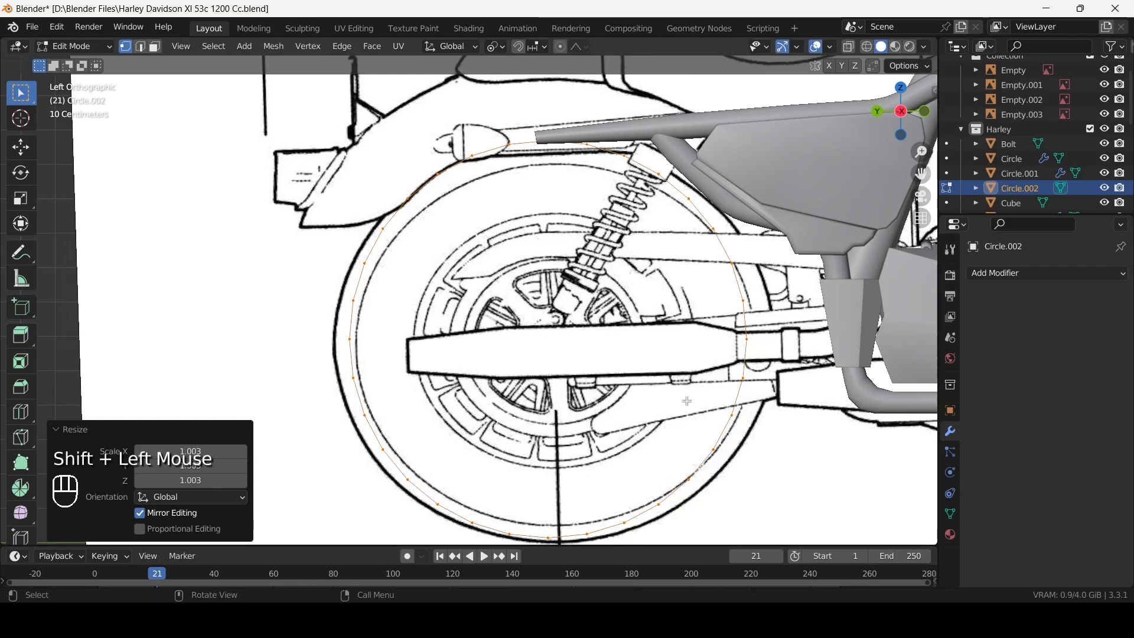
{"action": "key", "text": "s"}
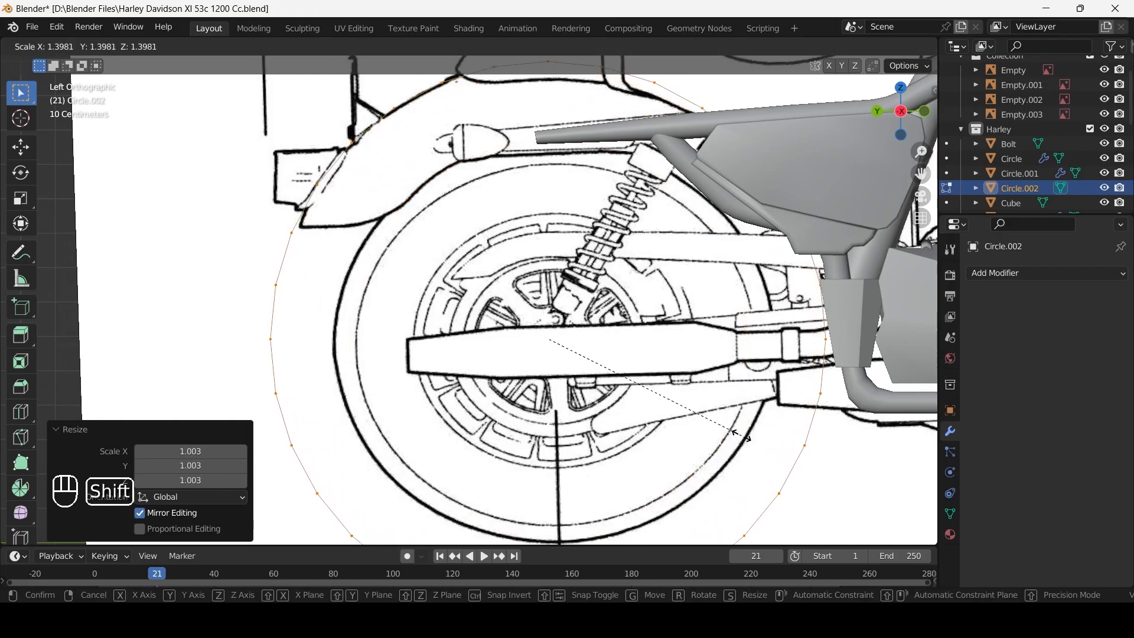
{"action": "left_click", "coordinate": [741, 435], "text": "shift"}
Move the circle about -0.177 m along X to the fender's side edge in the top blueprint.
{"action": "scroll", "coordinate": [873, 463], "scroll_direction": "down", "scroll_amount": 2}
{"action": "middle_click_drag", "start_coordinate": [872, 463], "coordinate": [711, 450]}
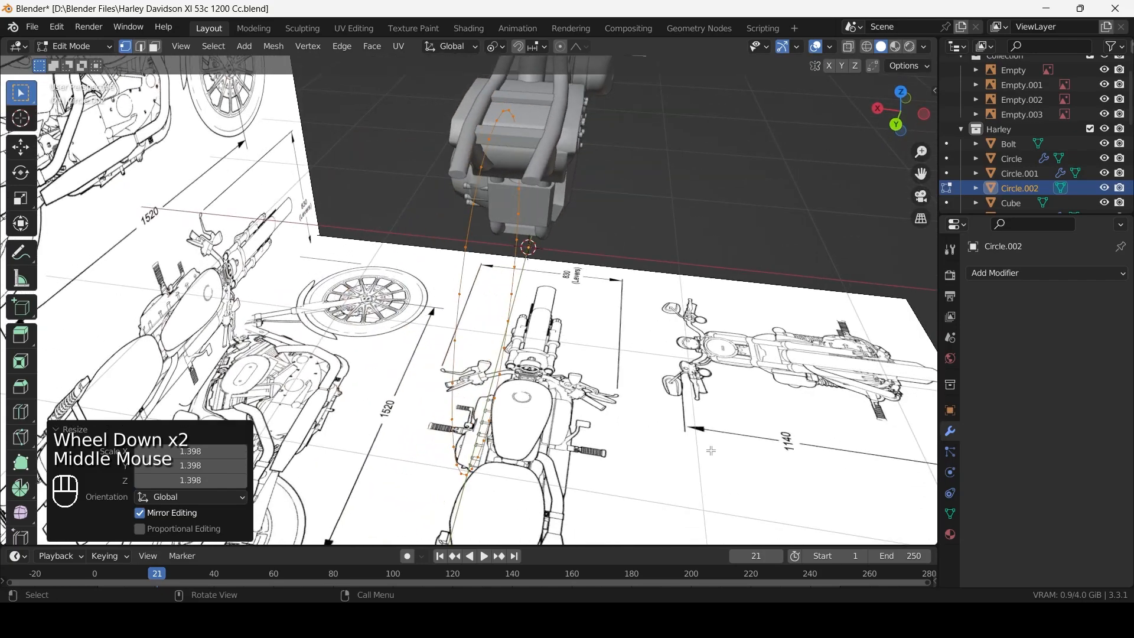
{"action": "key", "text": "KP_7"}
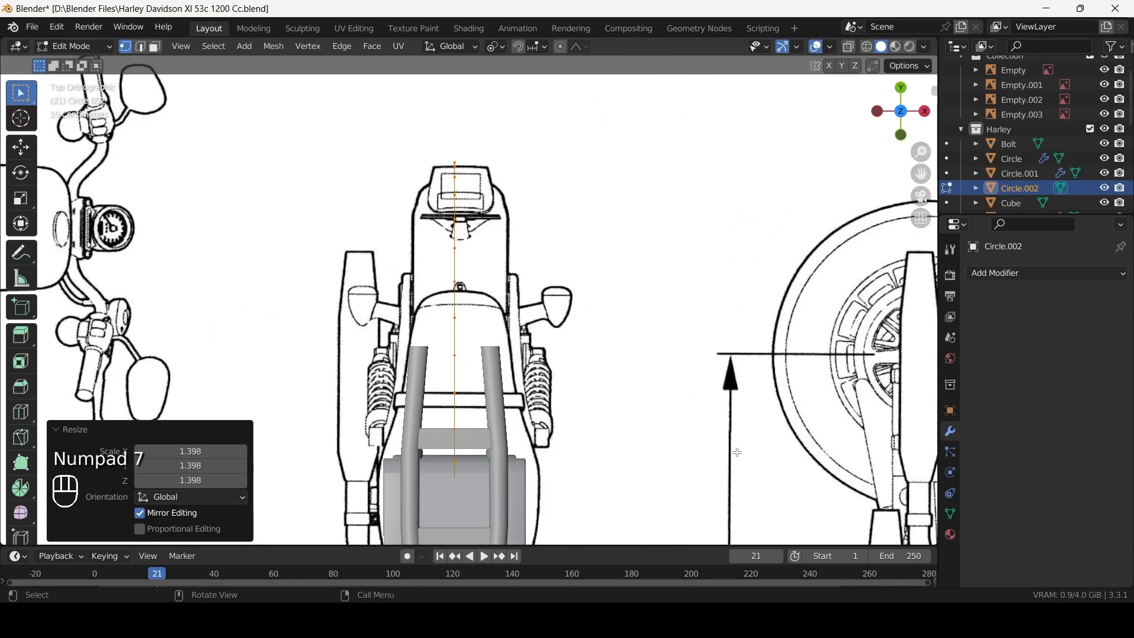
{"action": "scroll", "coordinate": [735, 452], "scroll_direction": "up", "scroll_amount": 1}
{"action": "key", "text": "g"}
{"action": "key", "text": "z"}
{"action": "key", "text": "x"}
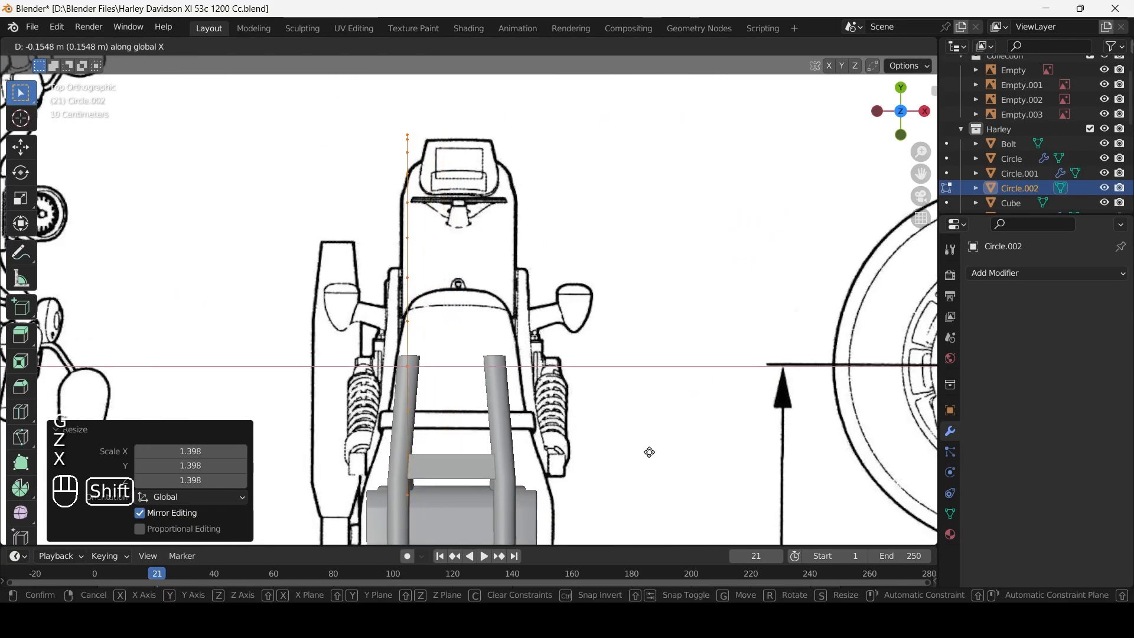
{"action": "left_click", "coordinate": [585, 431], "text": "shift"}
Extrude the circle along X across the rear fender's width and add one centred loop cut around the band.
{"action": "key", "text": "e"}
{"action": "key", "text": "x"}
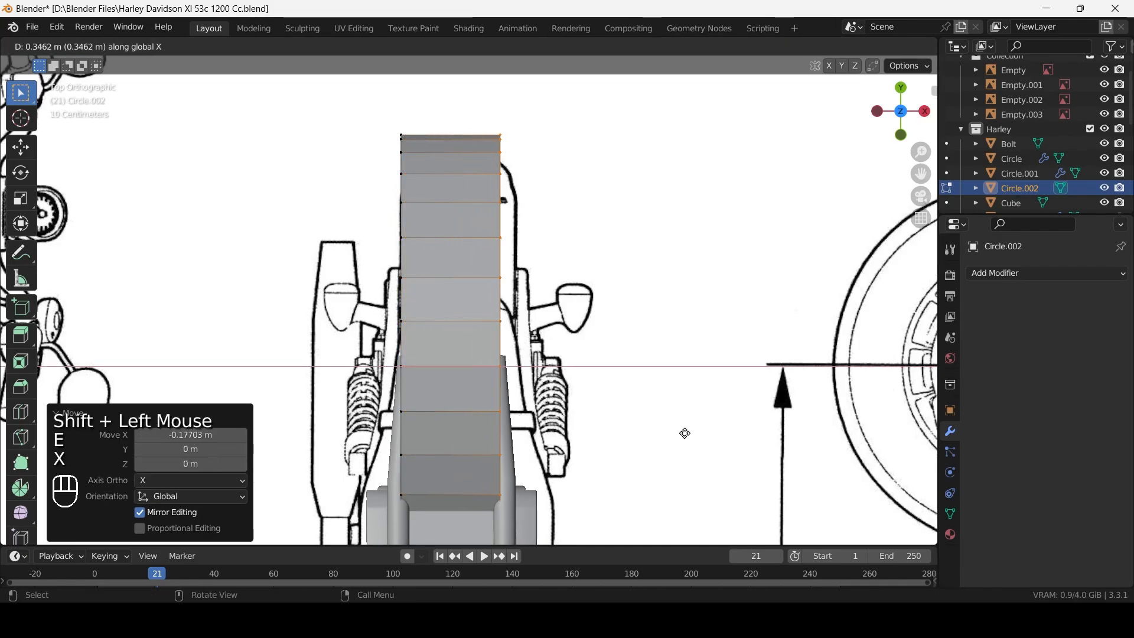
{"action": "left_click", "coordinate": [701, 437], "text": "shift"}
{"action": "scroll", "coordinate": [577, 387], "scroll_direction": "down", "scroll_amount": 2}
{"action": "middle_click_drag", "start_coordinate": [460, 386], "coordinate": [534, 310]}
{"action": "key", "text": "ctrl+r"}
{"action": "right_click", "coordinate": [474, 271]}
Select both side border loops of the band and scale them by 0.714 with the pivot set to Individual Origins.
{"action": "key", "text": "ctrl+KP_3"}
{"action": "left_click", "coordinate": [474, 279], "text": "alt"}
{"action": "left_click", "coordinate": [379, 278], "text": "alt+shift"}
{"action": "key", "text": "ctrl+KP_3"}
{"action": "scroll", "coordinate": [374, 278], "scroll_direction": "up", "scroll_amount": 1}
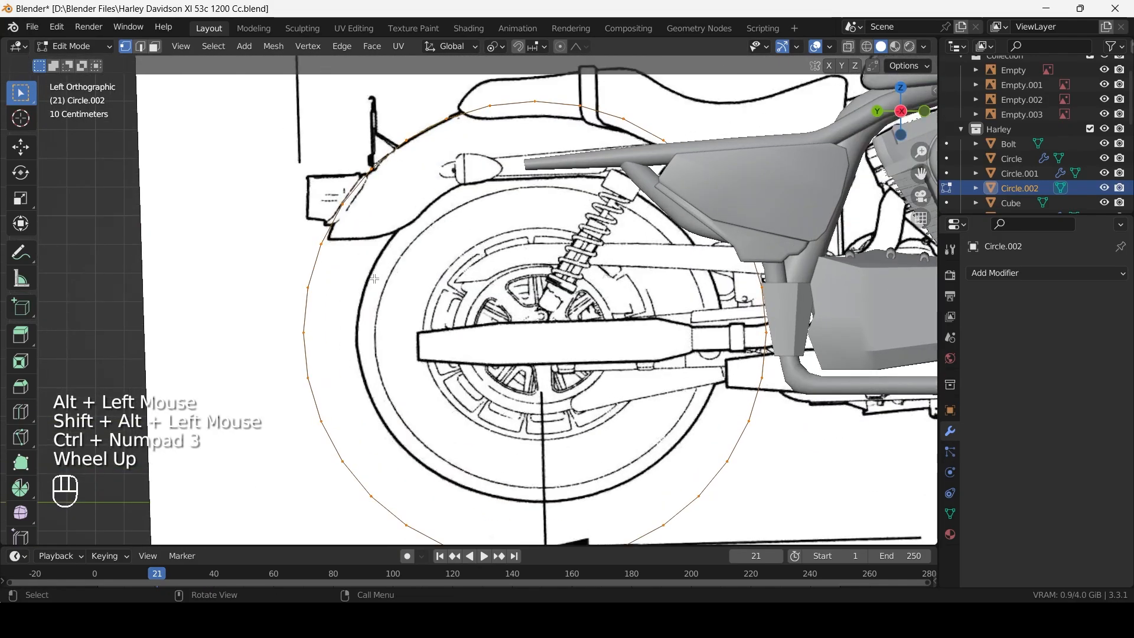
{"action": "key", "text": "s"}
{"action": "right_click", "coordinate": [830, 385]}
{"action": "key", "text": "period"}
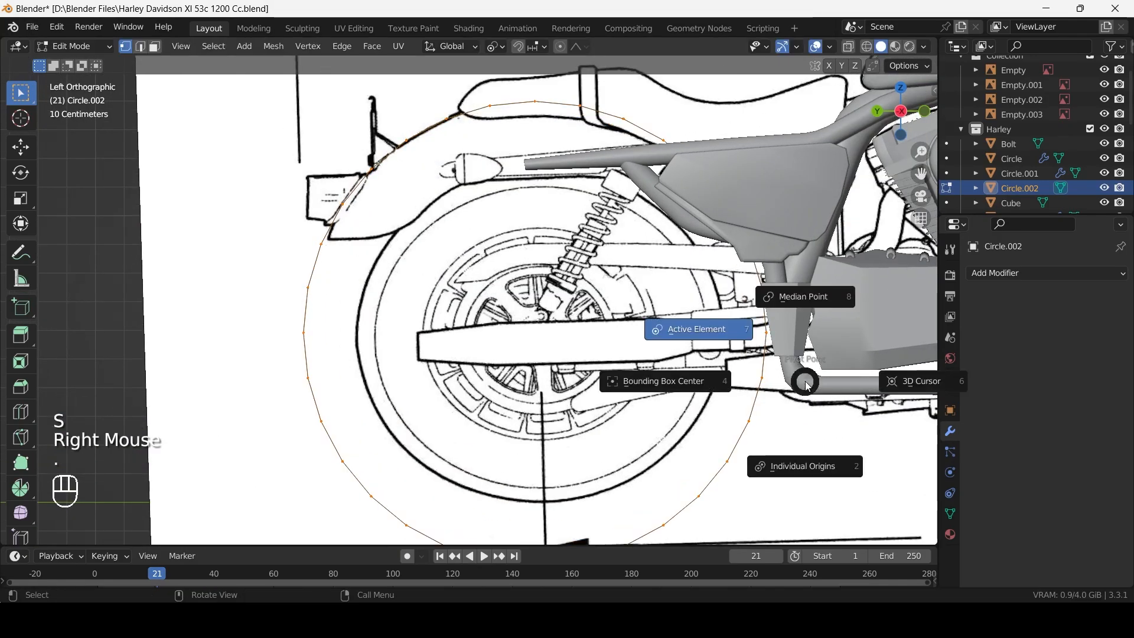
{"action": "left_click", "coordinate": [821, 468]}
{"action": "key", "text": "s"}
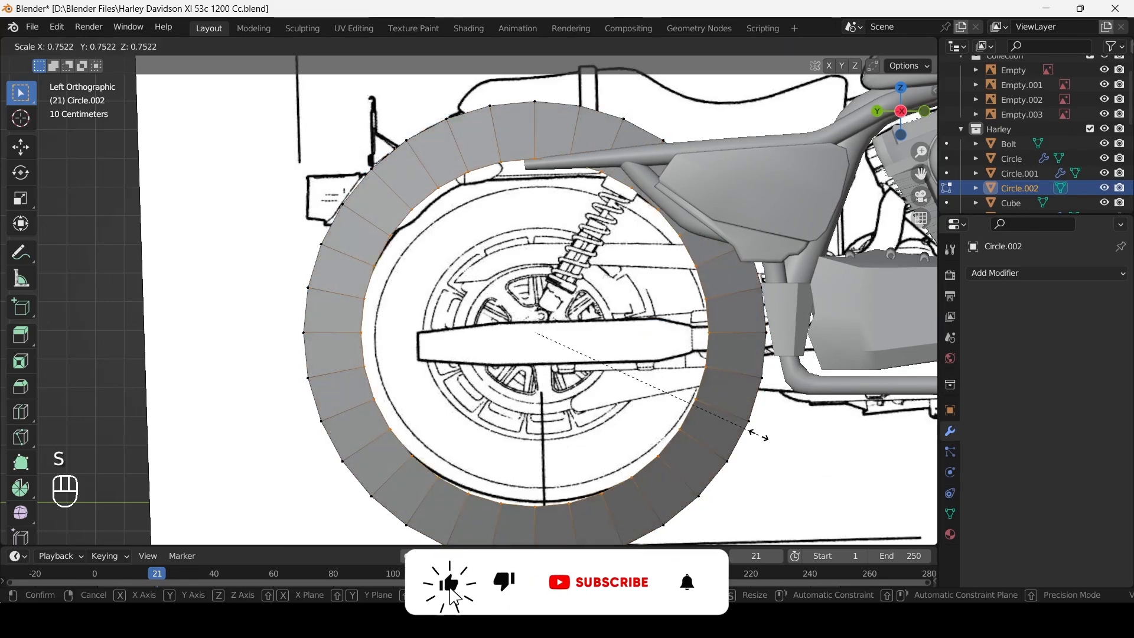
{"action": "left_click", "coordinate": [741, 422]}
Bevel the band's centre edge loop with 3 segments and a width of about 0.227 m.
{"action": "middle_click_drag", "start_coordinate": [741, 422], "coordinate": [624, 613]}
{"action": "key", "text": "KP_7"}
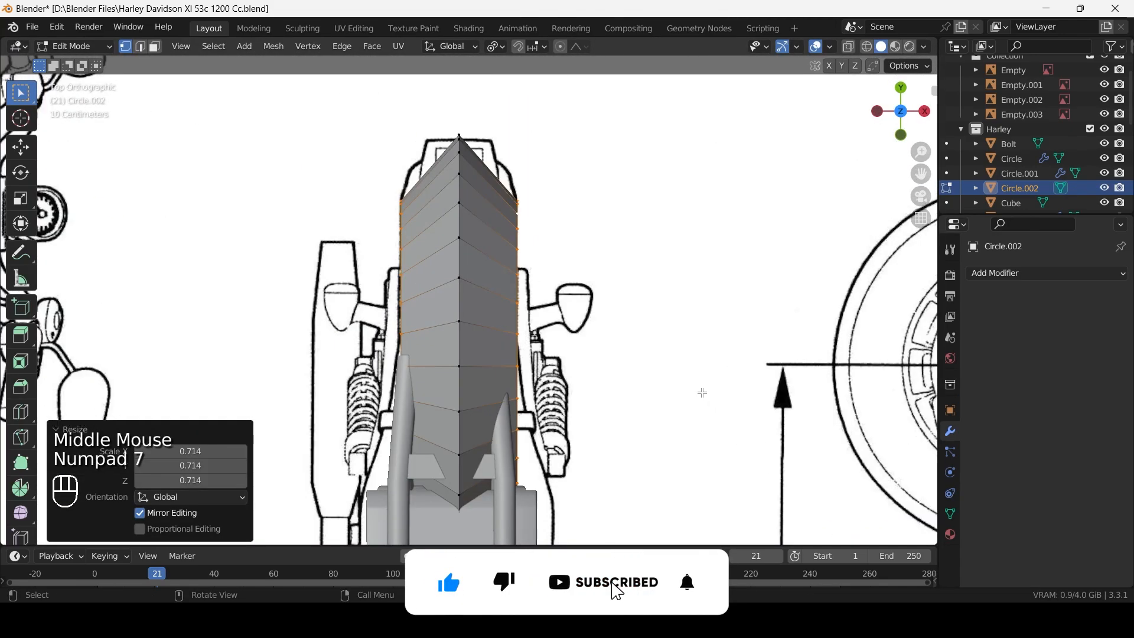
{"action": "middle_click_drag", "start_coordinate": [702, 393], "coordinate": [468, 277]}
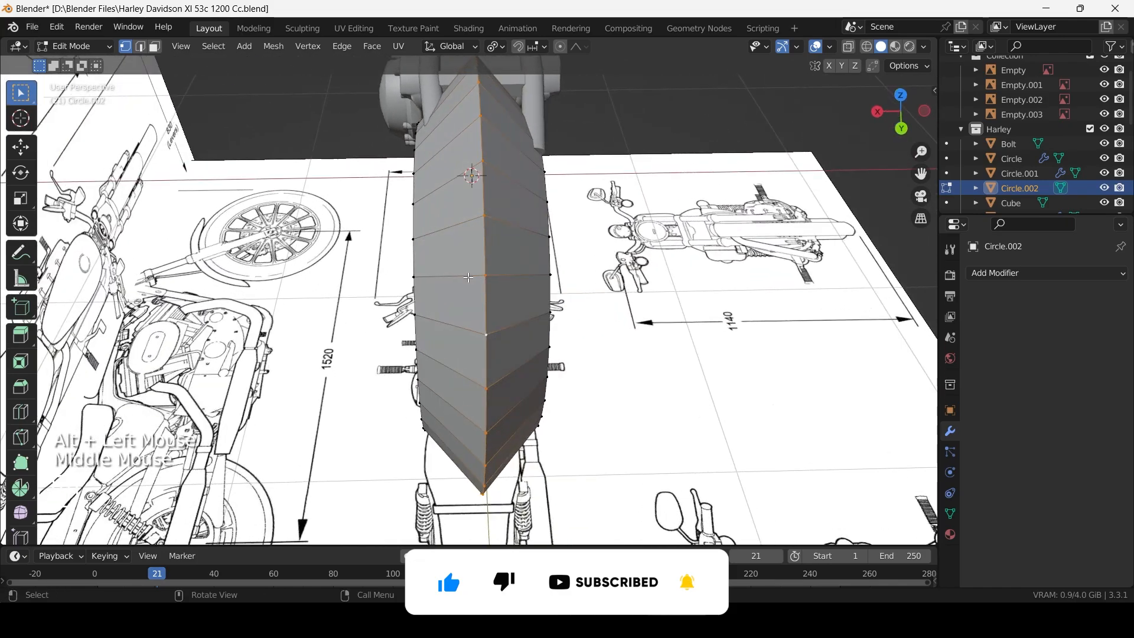
{"action": "key", "text": "KP_7"}
{"action": "key", "text": "ctrl+b"}
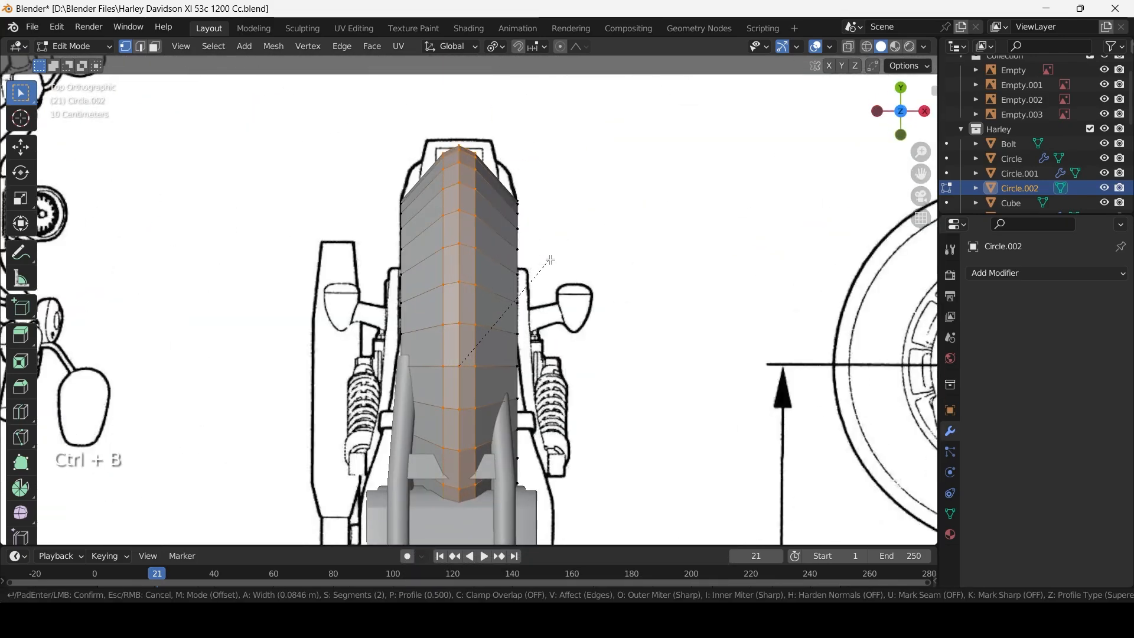
{"action": "scroll", "coordinate": [602, 277], "scroll_direction": "down", "scroll_amount": 2}
{"action": "scroll", "coordinate": [611, 280], "scroll_direction": "up", "scroll_amount": 2}
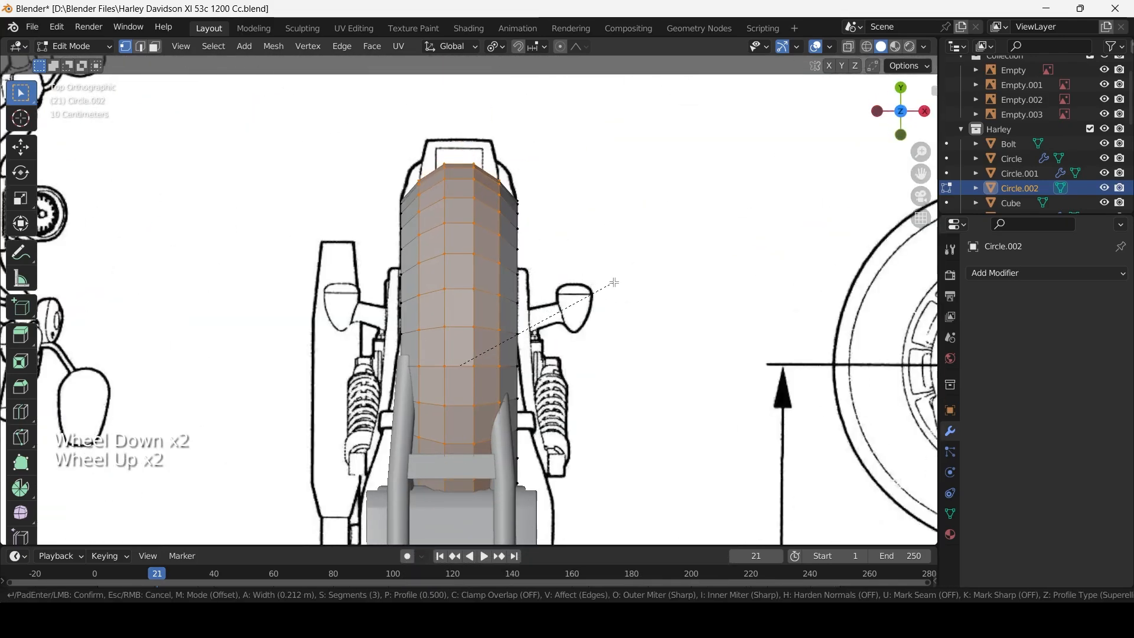
{"action": "left_click", "coordinate": [619, 283]}
Scale the bevelled centre faces by about 1.149 to match the fender's outer arc in the left view.
{"action": "middle_click_drag", "start_coordinate": [619, 283], "coordinate": [765, 129]}
{"action": "key", "text": "KP_3"}
{"action": "key", "text": "ctrl+KP_3"}
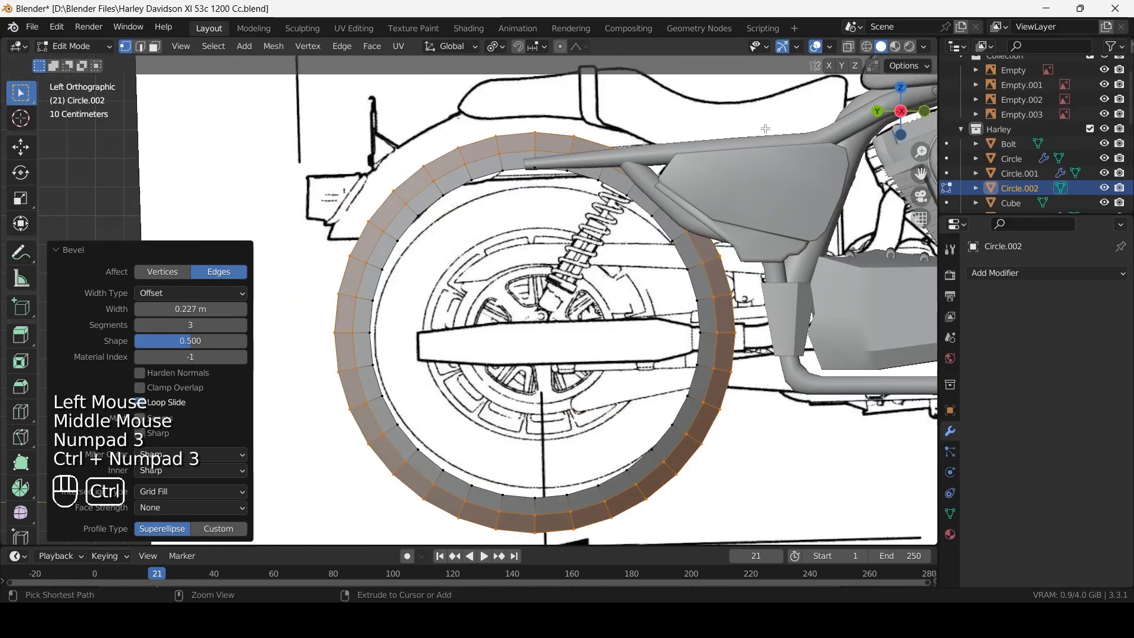
{"action": "key", "text": "s"}
{"action": "key", "text": "shift"}
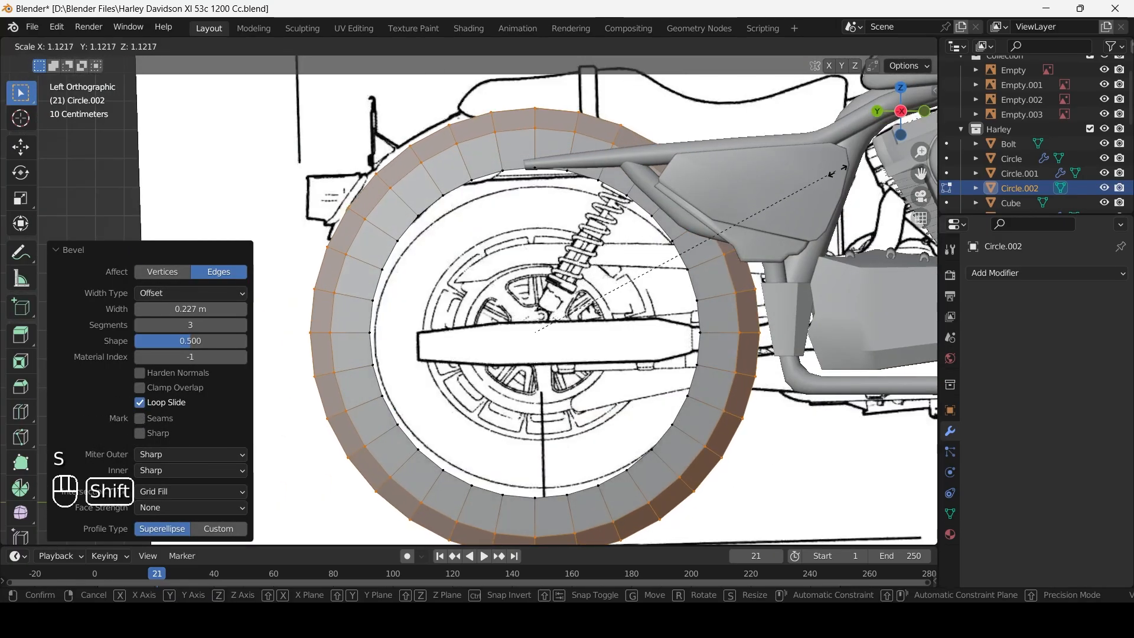
{"action": "left_click", "coordinate": [922, 185], "text": "shift"}
Examine the fender ring against the blueprints from above, in perspective and from the left side, with see-through display enabled.
{"action": "scroll", "coordinate": [923, 184], "scroll_direction": "down", "scroll_amount": 2}
{"action": "middle_click_drag", "start_coordinate": [923, 185], "coordinate": [3, 172]}
{"action": "middle_click_drag", "start_coordinate": [7, 229], "coordinate": [590, 236]}
{"action": "key", "text": "KP_7"}
{"action": "scroll", "coordinate": [591, 236], "scroll_direction": "up", "scroll_amount": 2}
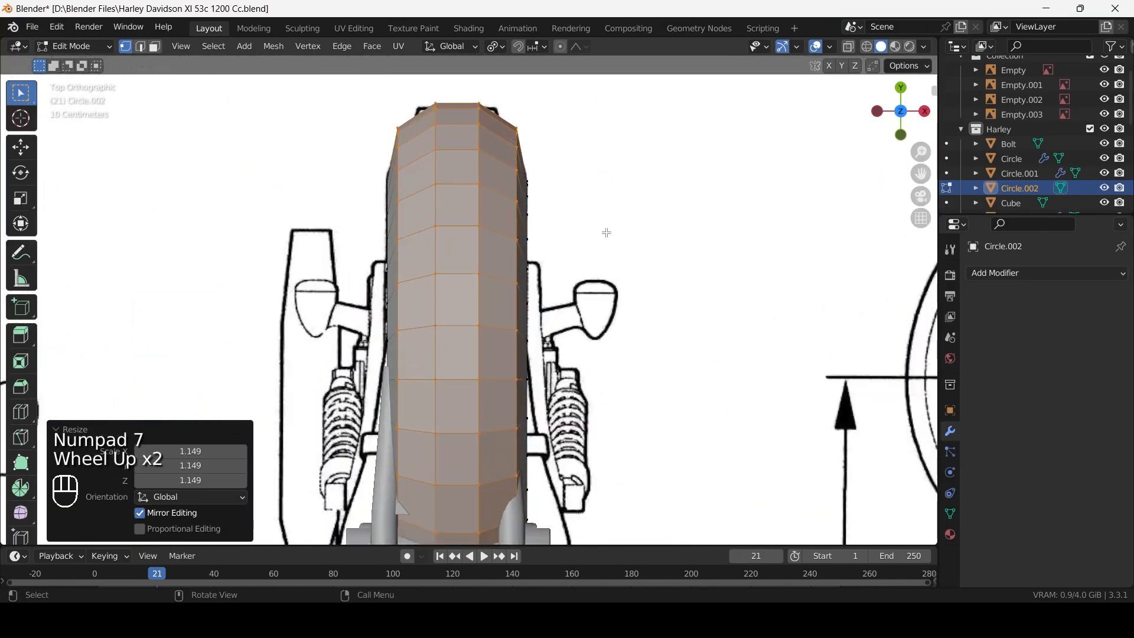
{"action": "key", "text": "alt+z"}
{"action": "scroll", "coordinate": [539, 210], "scroll_direction": "down", "scroll_amount": 2}
{"action": "middle_click_drag", "start_coordinate": [539, 210], "coordinate": [643, 141]}
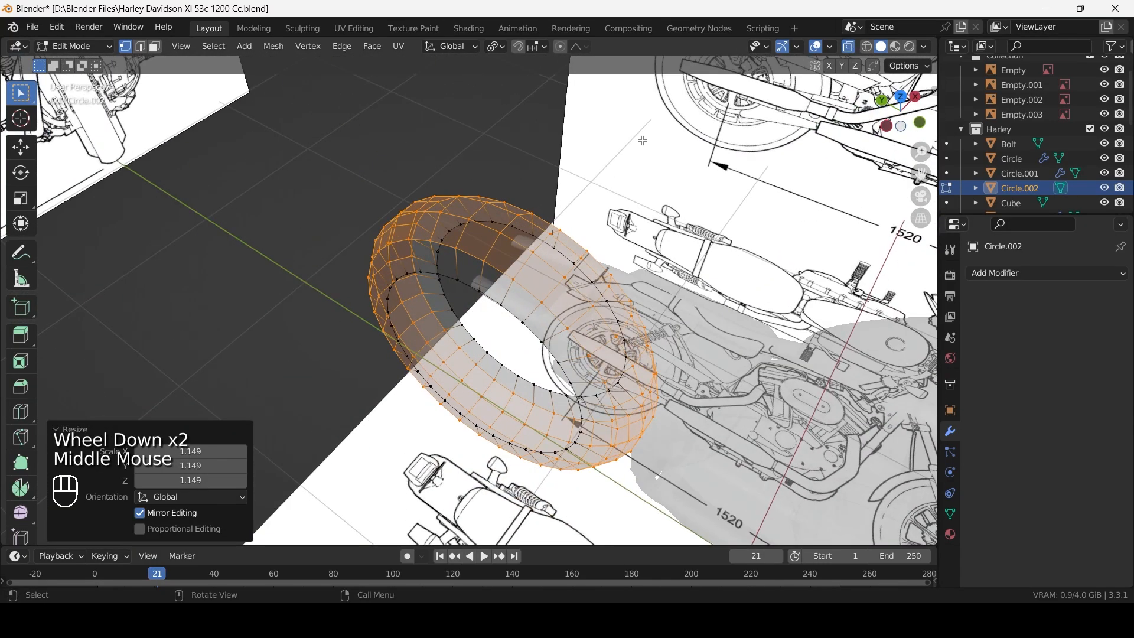
{"action": "key", "text": "ctrl+KP_3"}
{"action": "scroll", "coordinate": [461, 255], "scroll_direction": "up", "scroll_amount": 2}
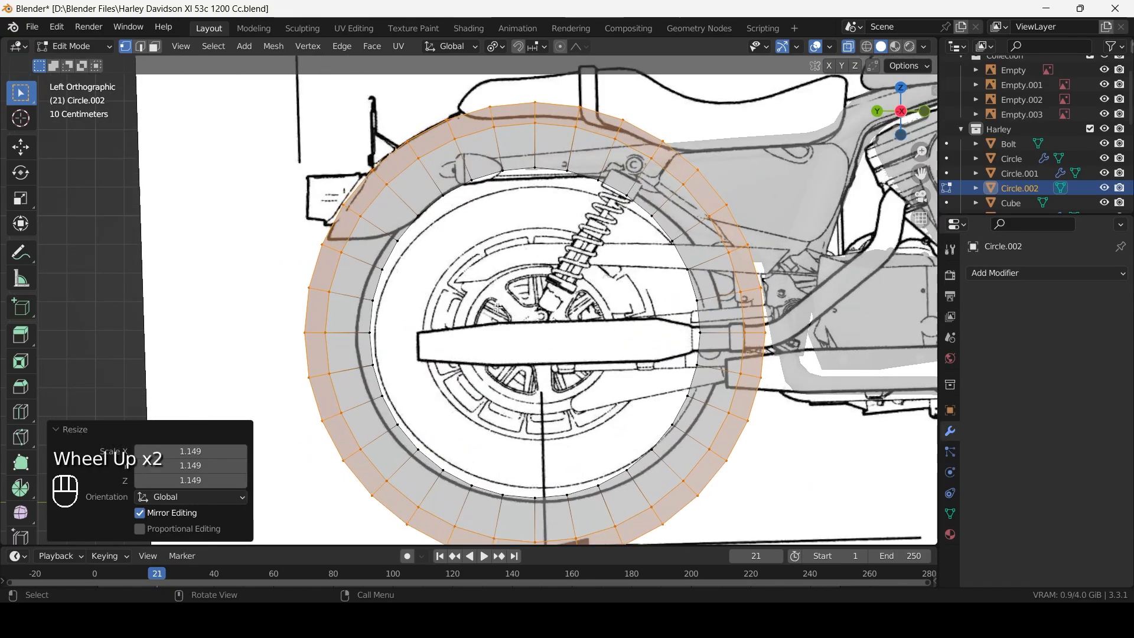
{"action": "scroll", "coordinate": [394, 308], "scroll_direction": "down", "scroll_amount": 2}
{"action": "left_click_drag", "start_coordinate": [344, 289], "coordinate": [740, 529]}
{"action": "left_click", "coordinate": [638, 271], "text": "alt+shift"}
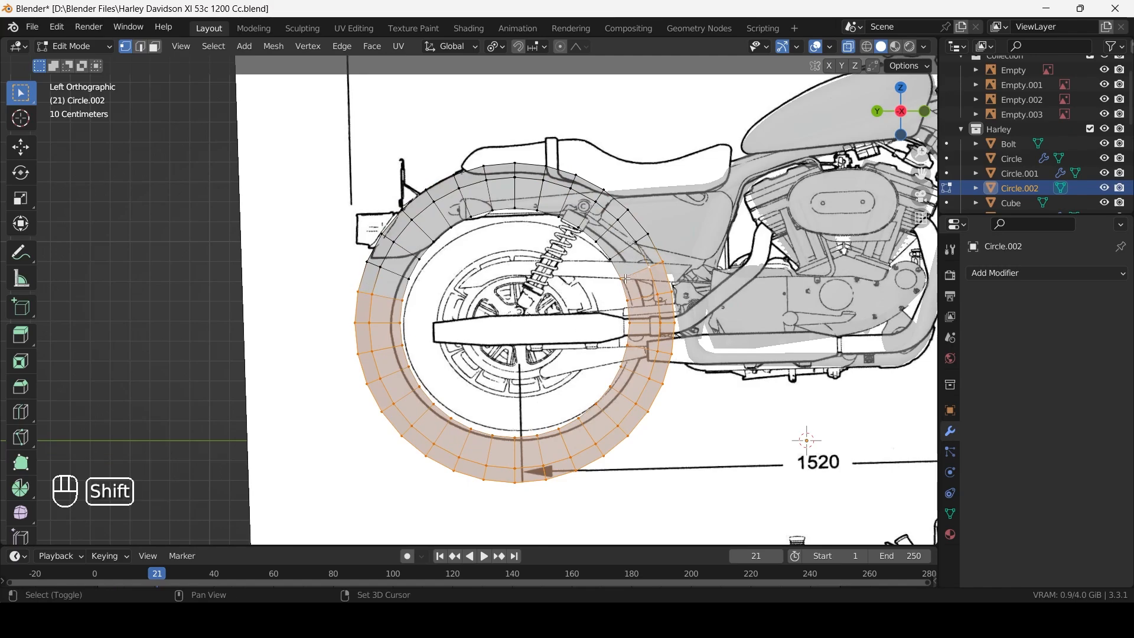
{"action": "scroll", "coordinate": [508, 315], "scroll_direction": "up", "scroll_amount": 2, "text": "shift"}
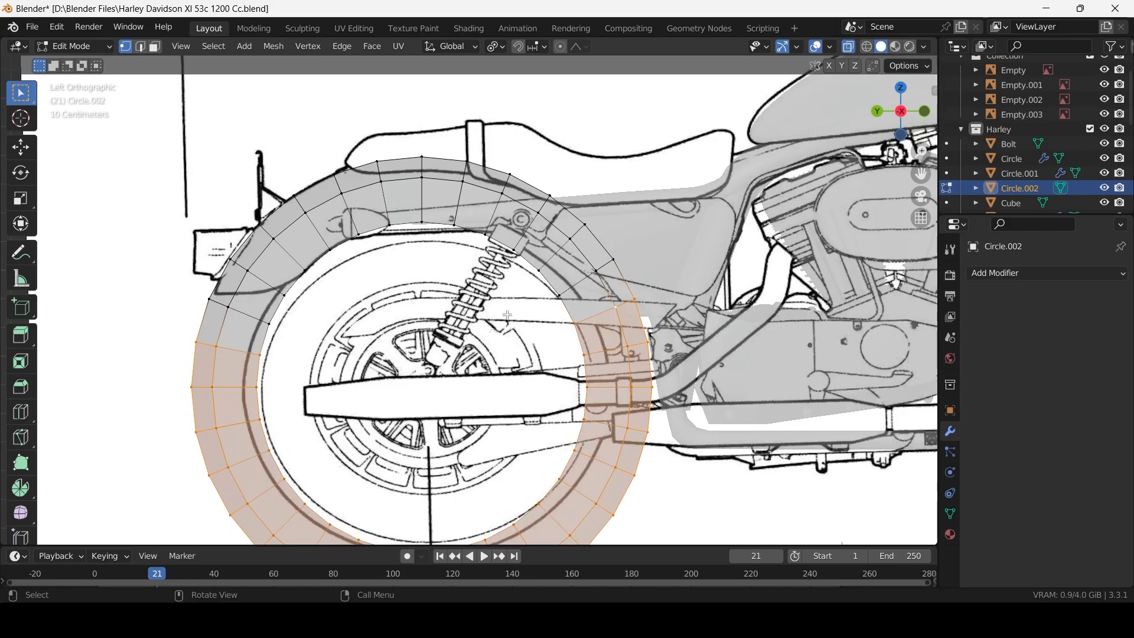
{"action": "scroll", "coordinate": [507, 315], "scroll_direction": "down", "scroll_amount": 2}
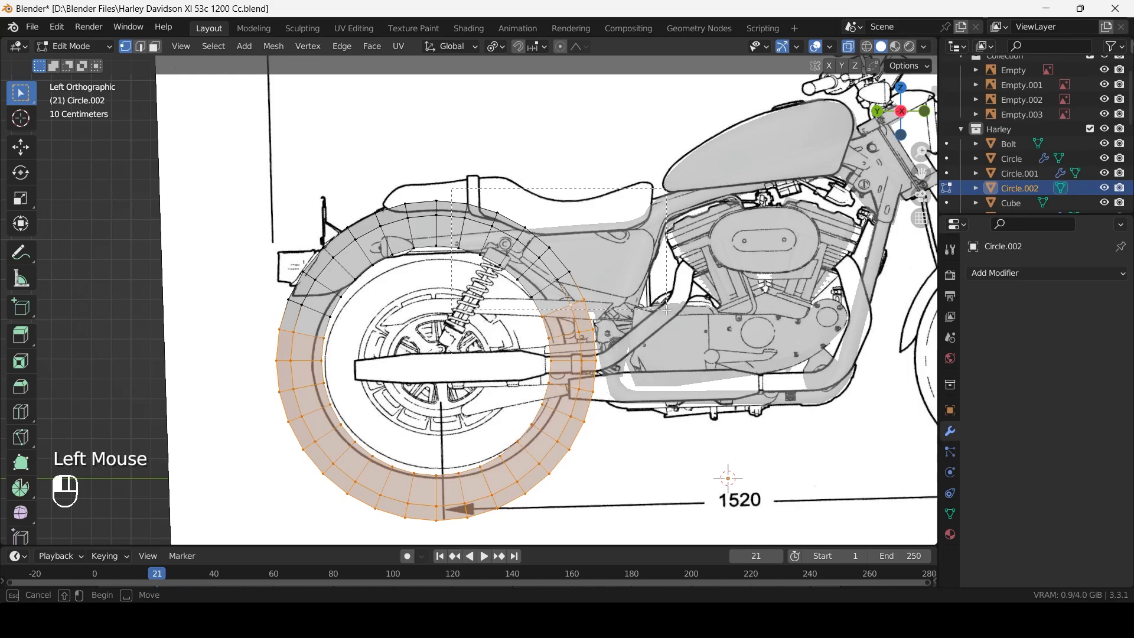
Select the ring's upper front section and move it about 0.158 m forward along the negative global Y axis.
{"action": "left_click_drag", "start_coordinate": [673, 337], "coordinate": [673, 338]}
{"action": "scroll", "coordinate": [513, 335], "scroll_direction": "up", "scroll_amount": 2}
{"action": "key", "text": "g"}
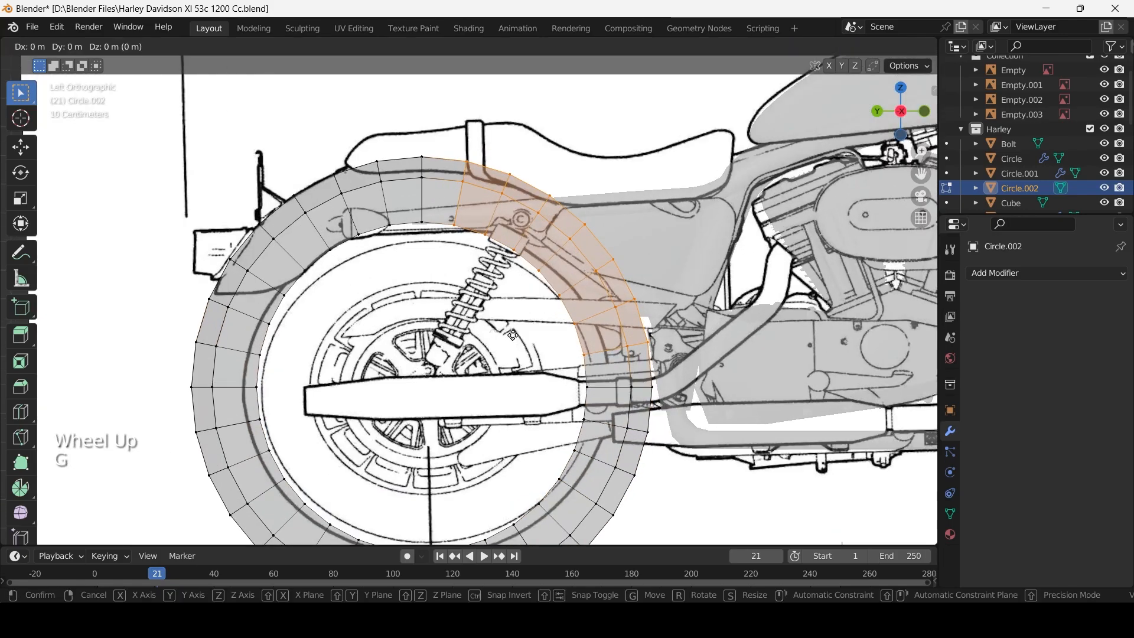
{"action": "key", "text": "y"}
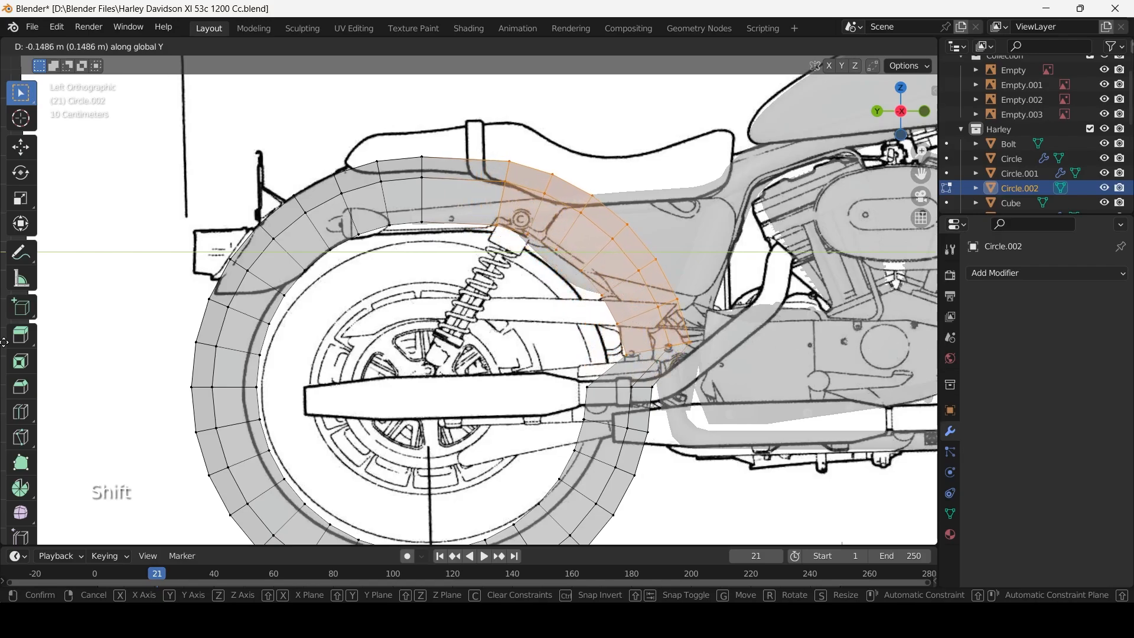
{"action": "left_click", "coordinate": [910, 340], "text": "shift"}
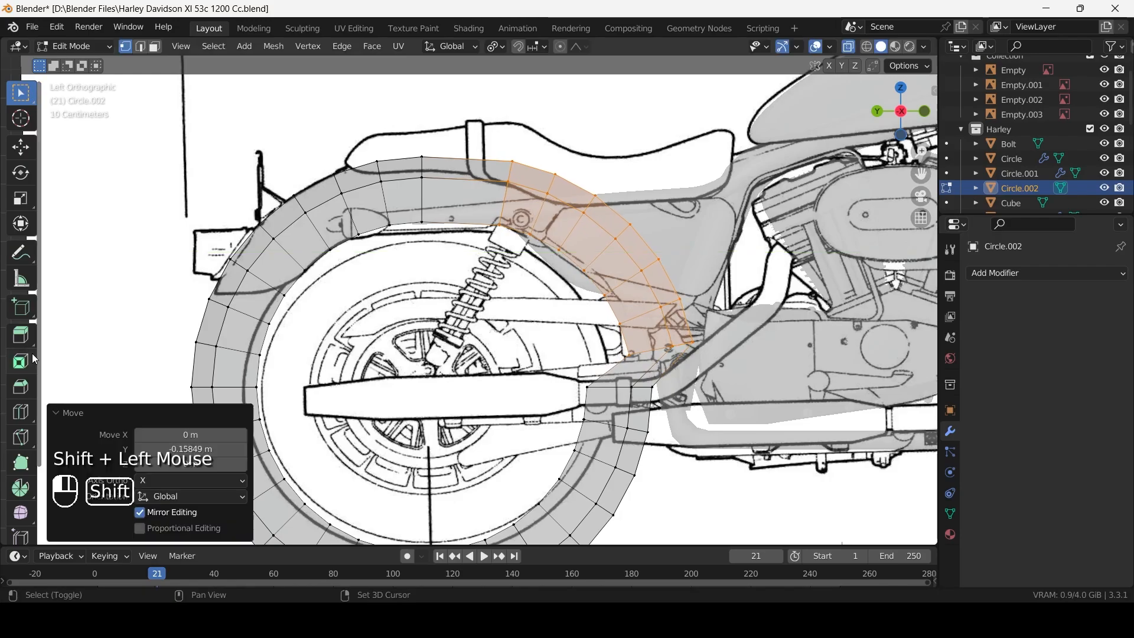
Lower the inner-rim vertex beside the turn signal by about 0.028 m along global Z onto the fender's lower blueprint line.
{"action": "scroll", "coordinate": [709, 331], "scroll_direction": "up", "scroll_amount": 2}
{"action": "scroll", "coordinate": [413, 295], "scroll_direction": "up", "scroll_amount": 1, "text": "shift"}
{"action": "middle_click_drag", "start_coordinate": [354, 272], "coordinate": [455, 319], "text": "shift"}
{"action": "scroll", "coordinate": [455, 319], "scroll_direction": "up", "scroll_amount": 2}
{"action": "left_click", "coordinate": [452, 315]}
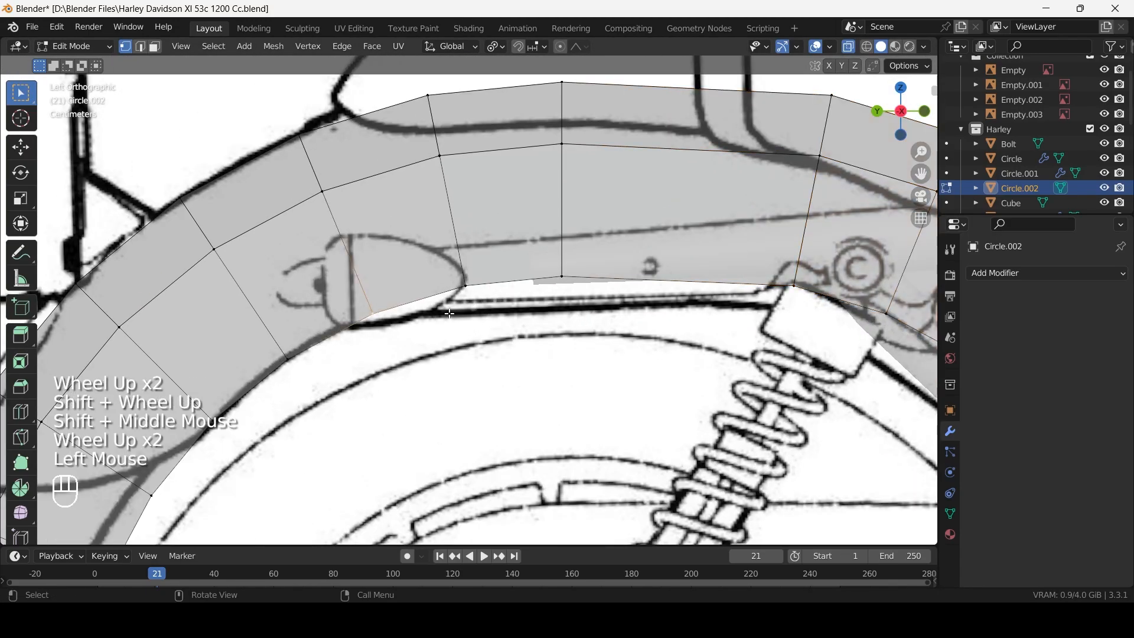
{"action": "left_click", "coordinate": [472, 284]}
{"action": "key", "text": "g"}
{"action": "key", "text": "z"}
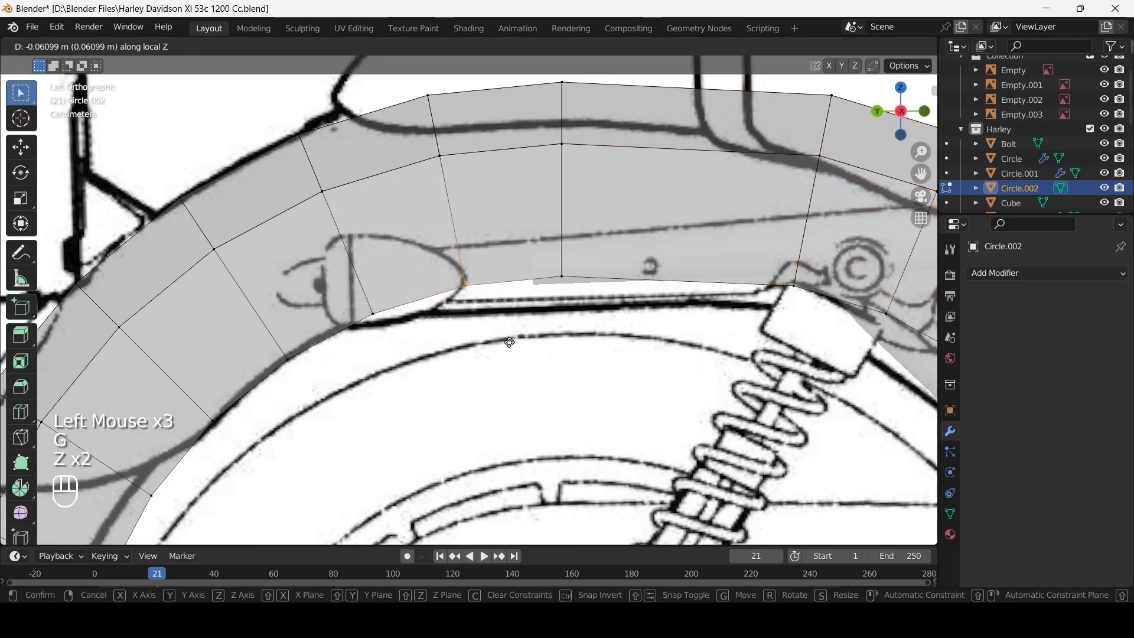
{"action": "right_click", "coordinate": [510, 342]}
{"action": "key", "text": "g"}
{"action": "key", "text": "z"}
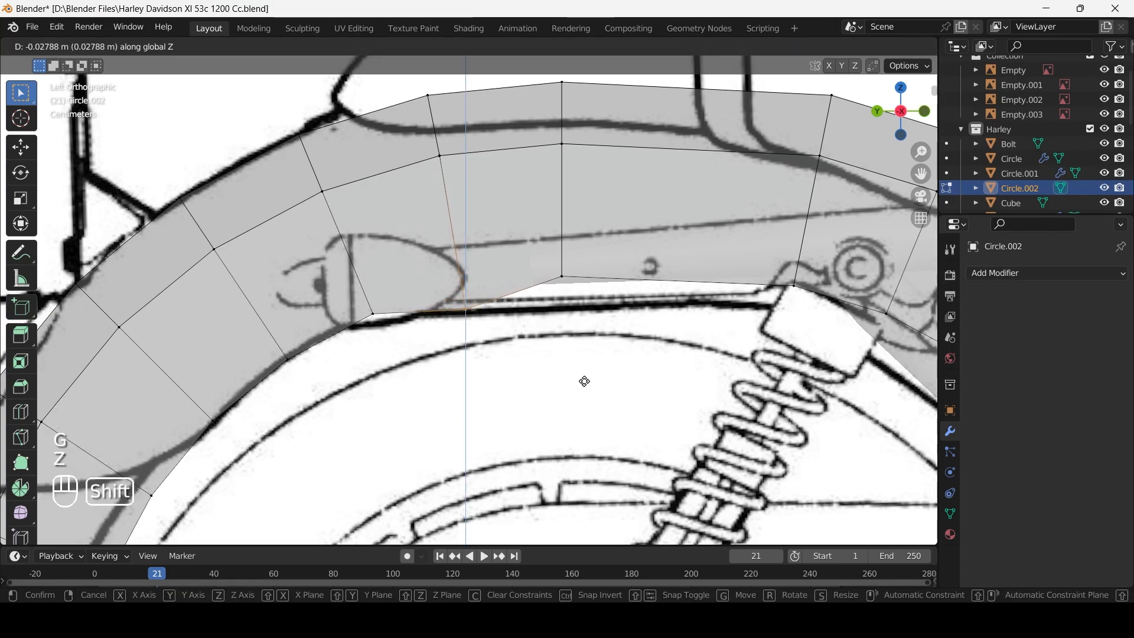
{"action": "left_click", "coordinate": [585, 381], "text": "shift"}
Lower the next two inner-rim vertices toward the shock mount by about 0.035 m and 0.02 m along global Z.
{"action": "left_click", "coordinate": [628, 362]}
{"action": "key", "text": "g"}
{"action": "key", "text": "z"}
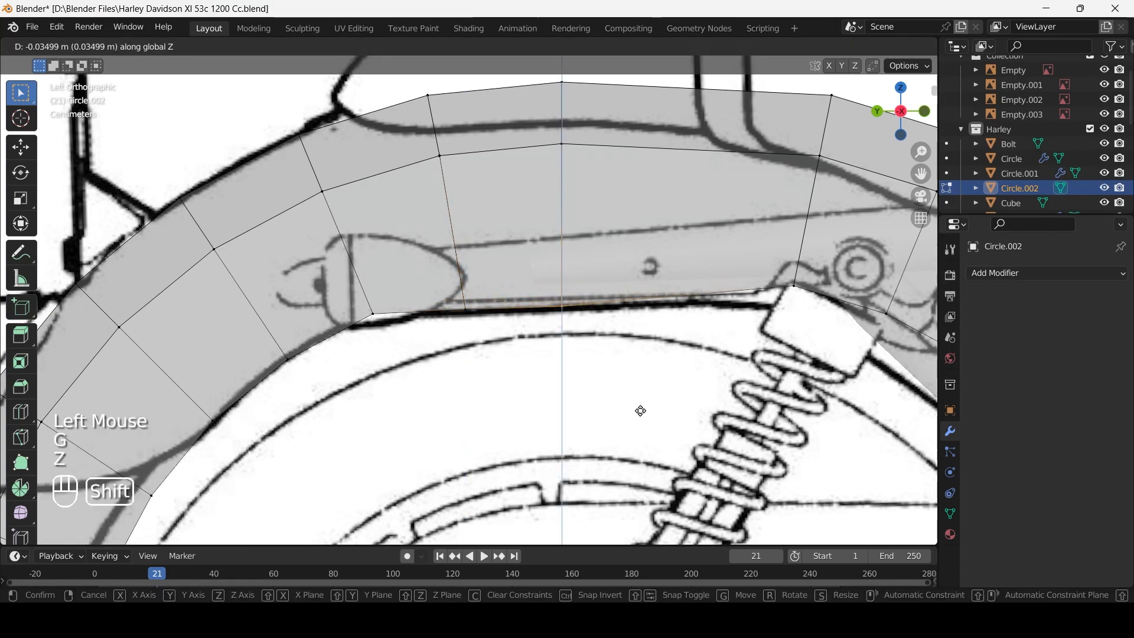
{"action": "left_click", "coordinate": [641, 410], "text": "shift"}
{"action": "left_click", "coordinate": [793, 348]}
{"action": "key", "text": "g"}
{"action": "key", "text": "z"}
{"action": "left_click", "coordinate": [802, 455], "text": "shift"}
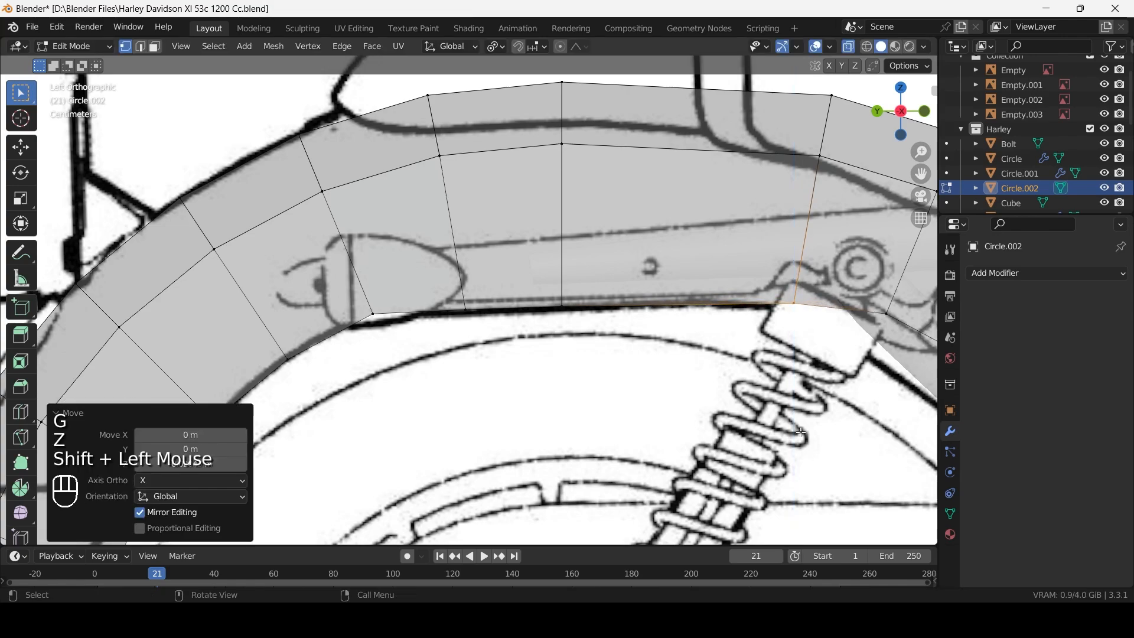
Select the ring's lower half plus the adjoining front rows and delete them, keeping only the fender's upper arc.
{"action": "scroll", "coordinate": [802, 455], "scroll_direction": "down", "scroll_amount": 2, "text": "shift"}
{"action": "scroll", "coordinate": [801, 454], "scroll_direction": "down", "scroll_amount": 1}
{"action": "middle_click_drag", "start_coordinate": [749, 325], "coordinate": [566, 367], "text": "shift"}
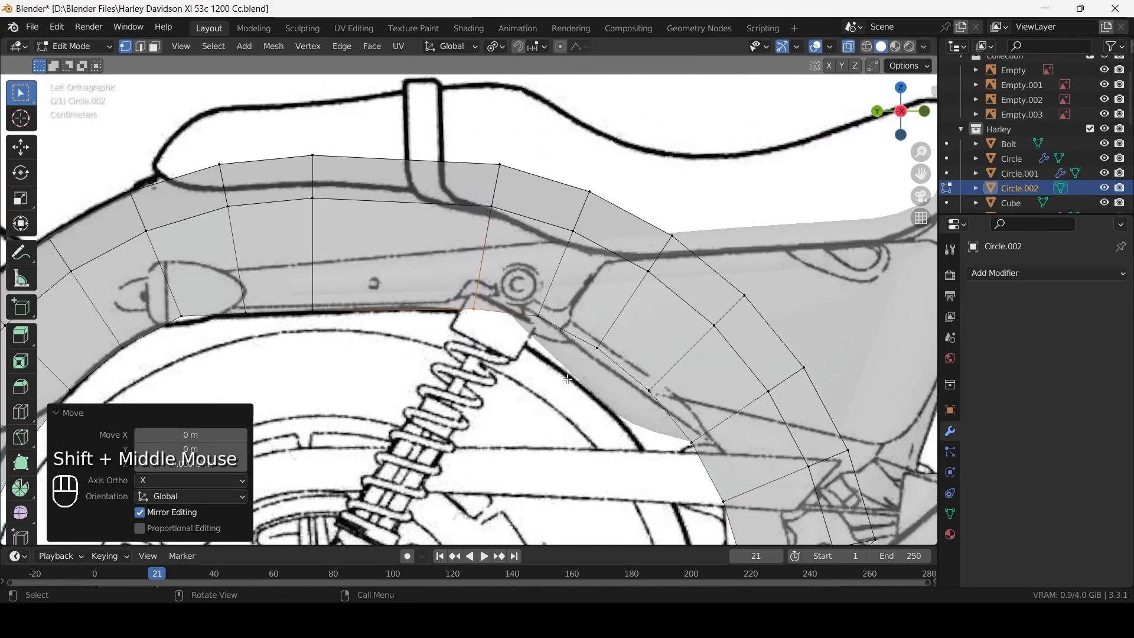
{"action": "scroll", "coordinate": [737, 373], "scroll_direction": "up", "scroll_amount": 2}
{"action": "middle_click_drag", "start_coordinate": [900, 313], "coordinate": [732, 224], "text": "shift"}
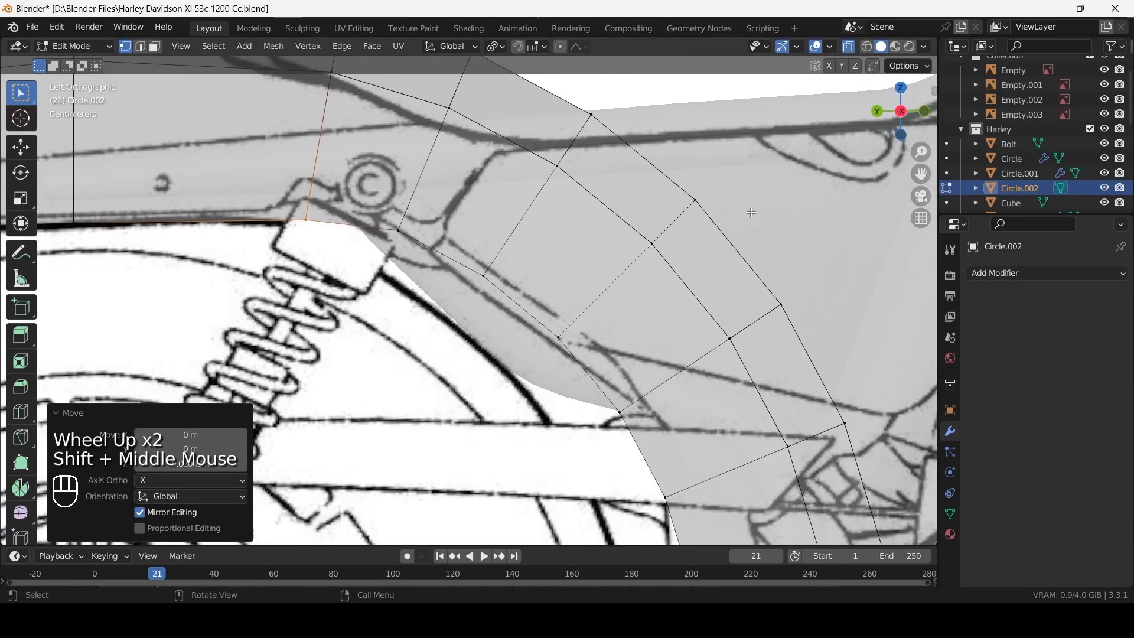
{"action": "scroll", "coordinate": [868, 261], "scroll_direction": "down", "scroll_amount": 2}
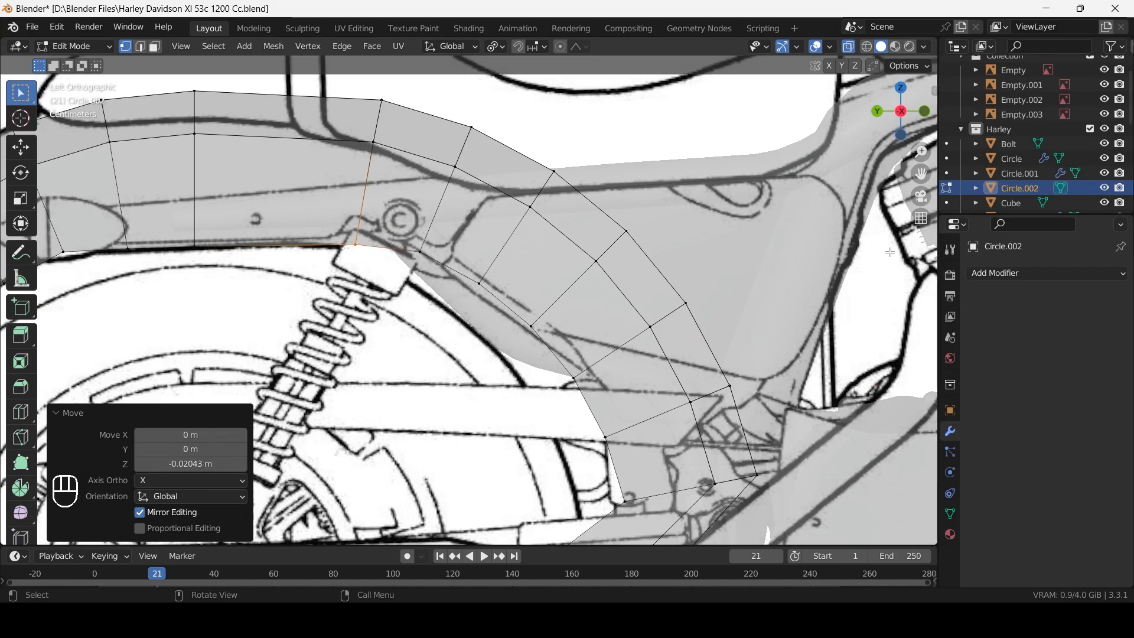
{"action": "scroll", "coordinate": [477, 257], "scroll_direction": "down", "scroll_amount": 4}
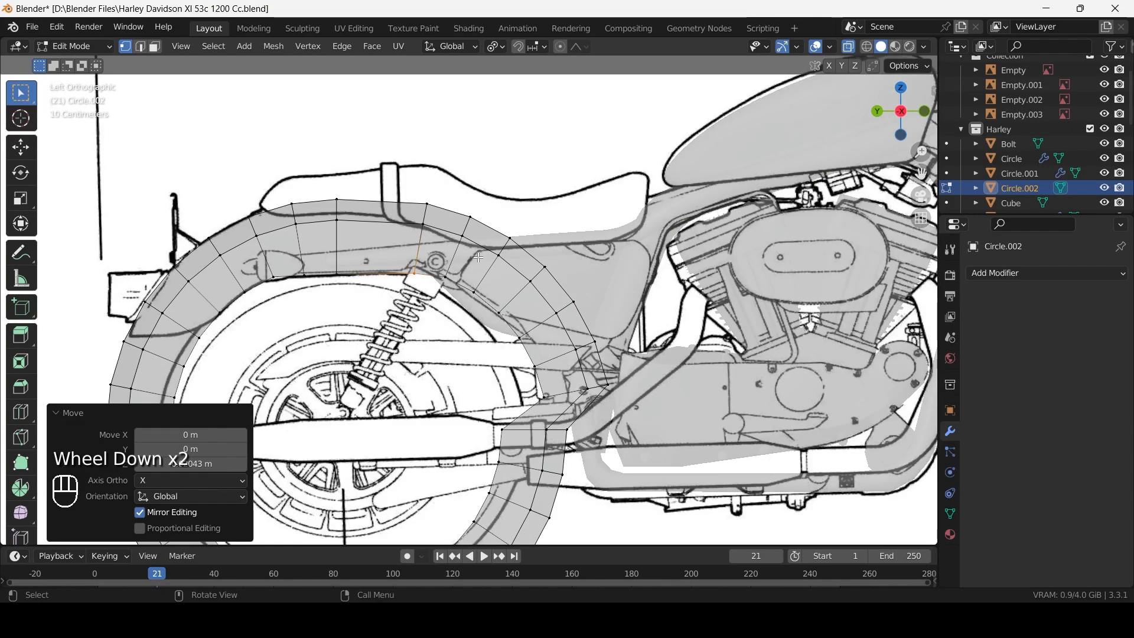
{"action": "left_click", "coordinate": [425, 427], "text": "alt"}
{"action": "key", "text": "ctrl+KP_Add"}
{"action": "key", "text": "ctrl+KP_Add"}
{"action": "key", "text": "ctrl+KP_Add"}
{"action": "key", "text": "ctrl+KP_Add"}
{"action": "key", "text": "ctrl+KP_Add"}
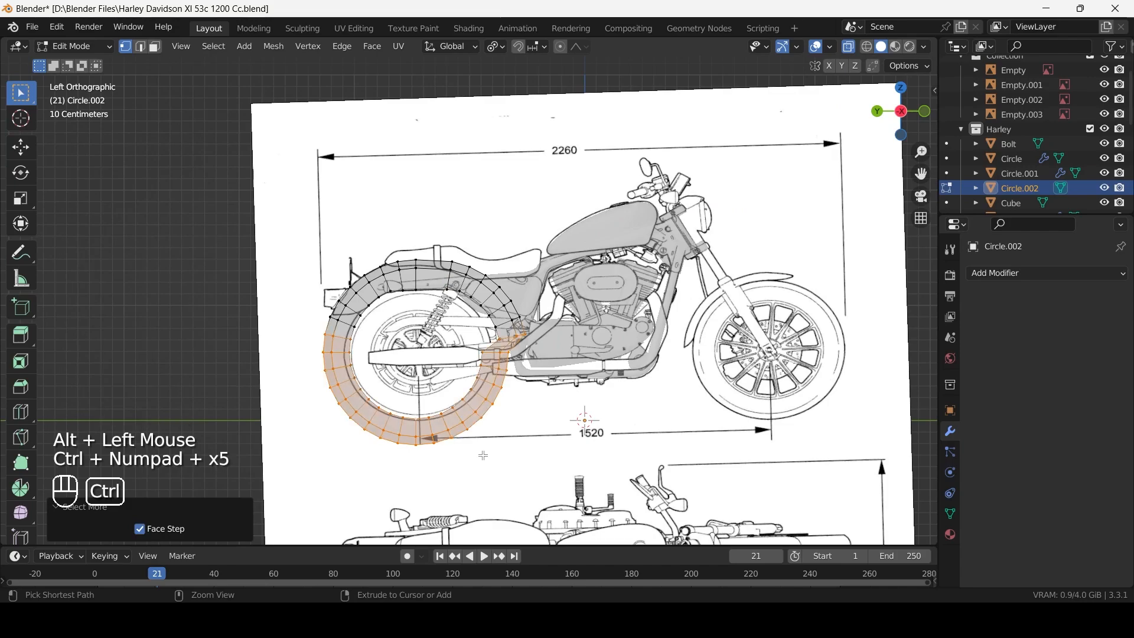
{"action": "scroll", "coordinate": [529, 392], "scroll_direction": "up", "scroll_amount": 3}
{"action": "left_click", "coordinate": [543, 353], "text": "alt+shift"}
{"action": "left_click", "coordinate": [518, 334], "text": "alt+shift"}
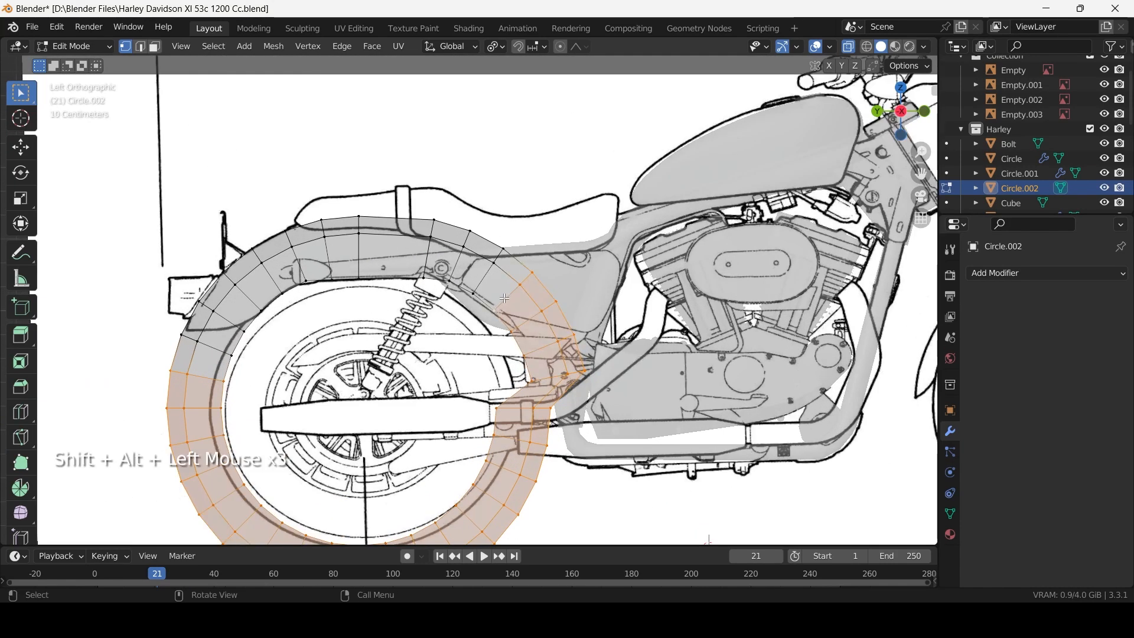
{"action": "key", "text": "x"}
{"action": "left_click", "coordinate": [456, 306]}
Slide the two inner-rim vertices near the fender's rear end along their edges onto the blueprint's lower curve.
{"action": "middle_click_drag", "start_coordinate": [190, 331], "coordinate": [382, 396], "text": "shift"}
{"action": "scroll", "coordinate": [382, 396], "scroll_direction": "up", "scroll_amount": 4}
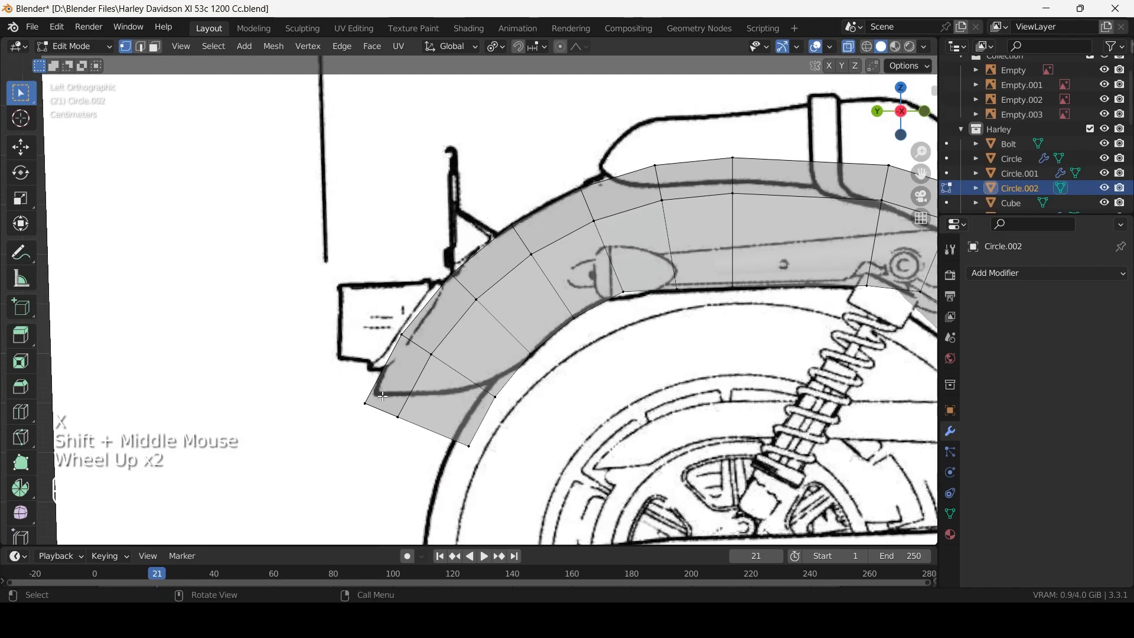
{"action": "left_click", "coordinate": [531, 348]}
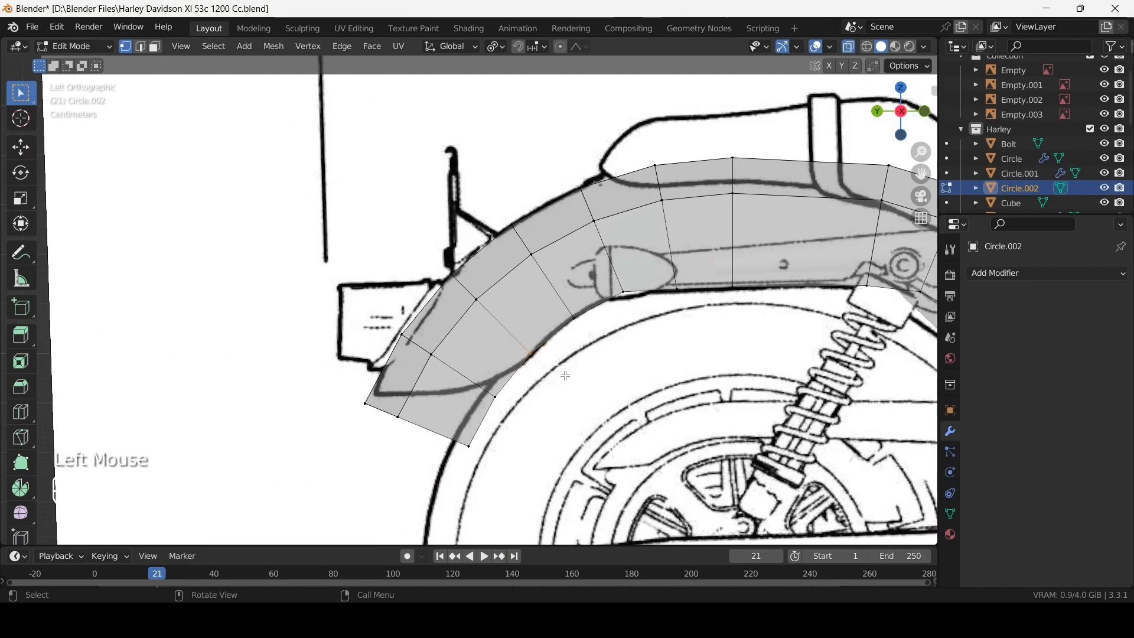
{"action": "key", "text": "g"}
{"action": "key", "text": "g"}
{"action": "left_click", "coordinate": [585, 350]}
{"action": "left_click", "coordinate": [529, 358]}
{"action": "key", "text": "g"}
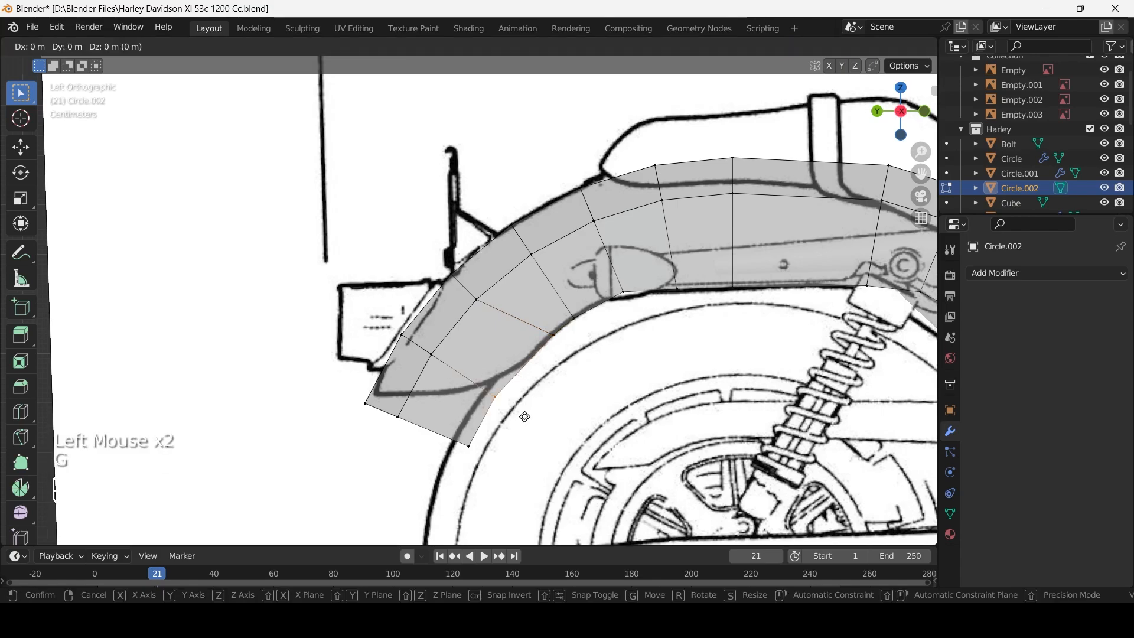
{"action": "key", "text": "g"}
{"action": "left_click", "coordinate": [511, 372]}
Slide the rear row's mid-side vertices down to the fender tip, and its outer edge by a factor of 0.835.
{"action": "left_click", "coordinate": [444, 356]}
{"action": "key", "text": "g"}
{"action": "key", "text": "g"}
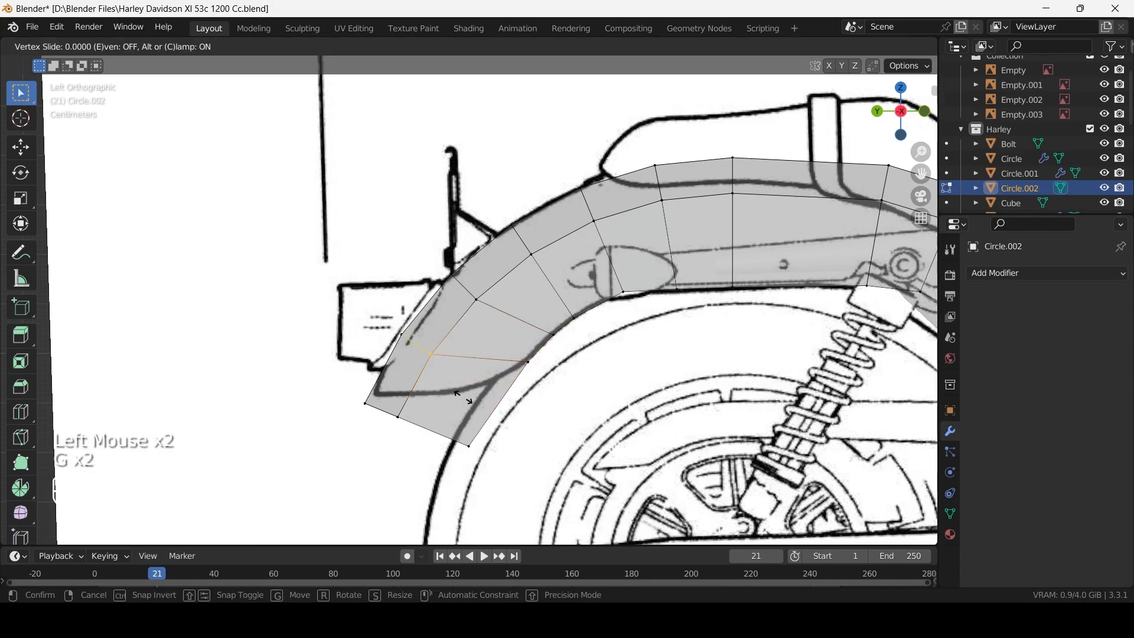
{"action": "left_click", "coordinate": [447, 437]}
{"action": "left_click", "coordinate": [416, 385]}
{"action": "key", "text": "g"}
{"action": "key", "text": "g"}
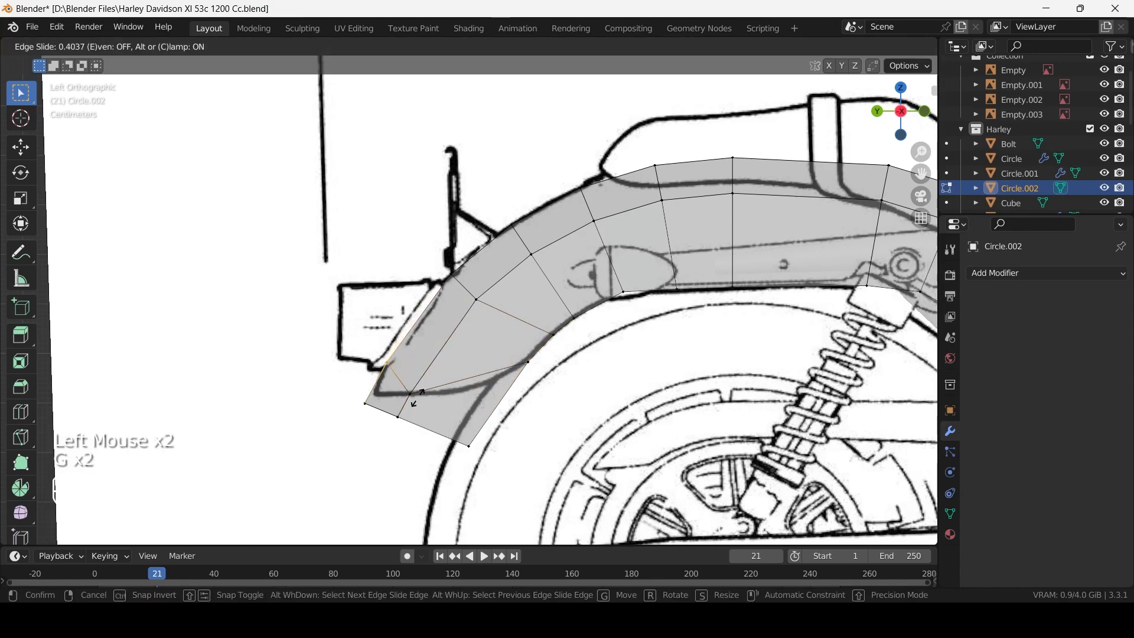
{"action": "left_click", "coordinate": [412, 433]}
Delete the surplus end row of vertices that extends below the fender tip.
{"action": "scroll", "coordinate": [437, 402], "scroll_direction": "down", "scroll_amount": 2}
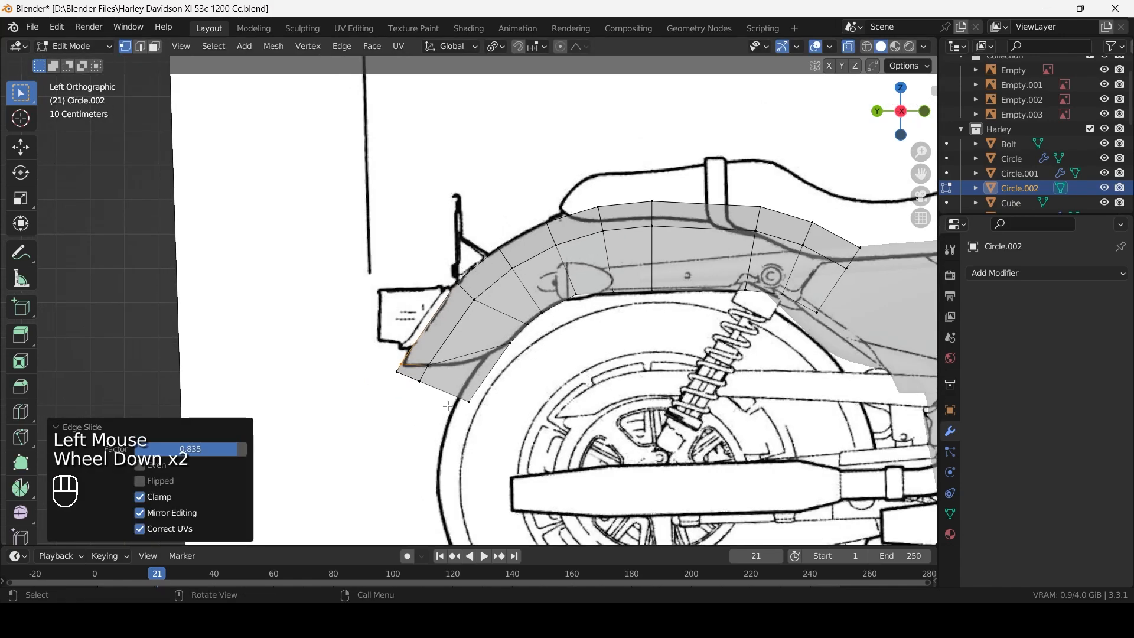
{"action": "left_click", "coordinate": [441, 398], "text": "alt"}
{"action": "key", "text": "x"}
Add a centred lengthwise loop cut along the lower side faces on both sides of the fender.
{"action": "key", "text": "ctrl+r"}
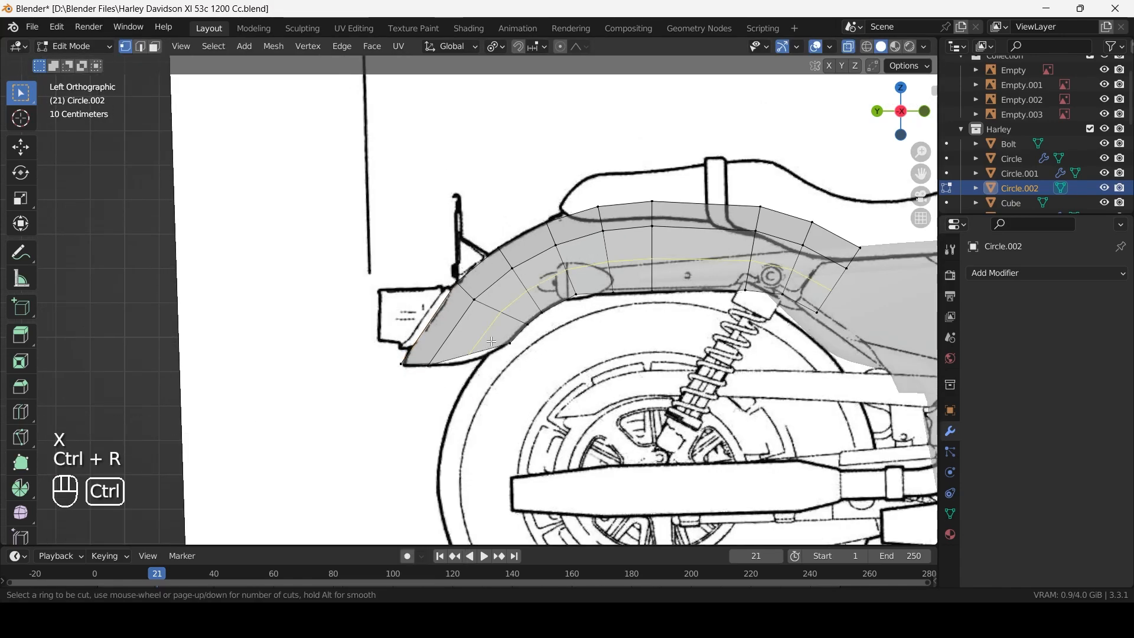
{"action": "right_click", "coordinate": [492, 341]}
{"action": "scroll", "coordinate": [472, 302], "scroll_direction": "up", "scroll_amount": 4}
{"action": "left_click", "coordinate": [470, 410]}
{"action": "key", "text": "g"}
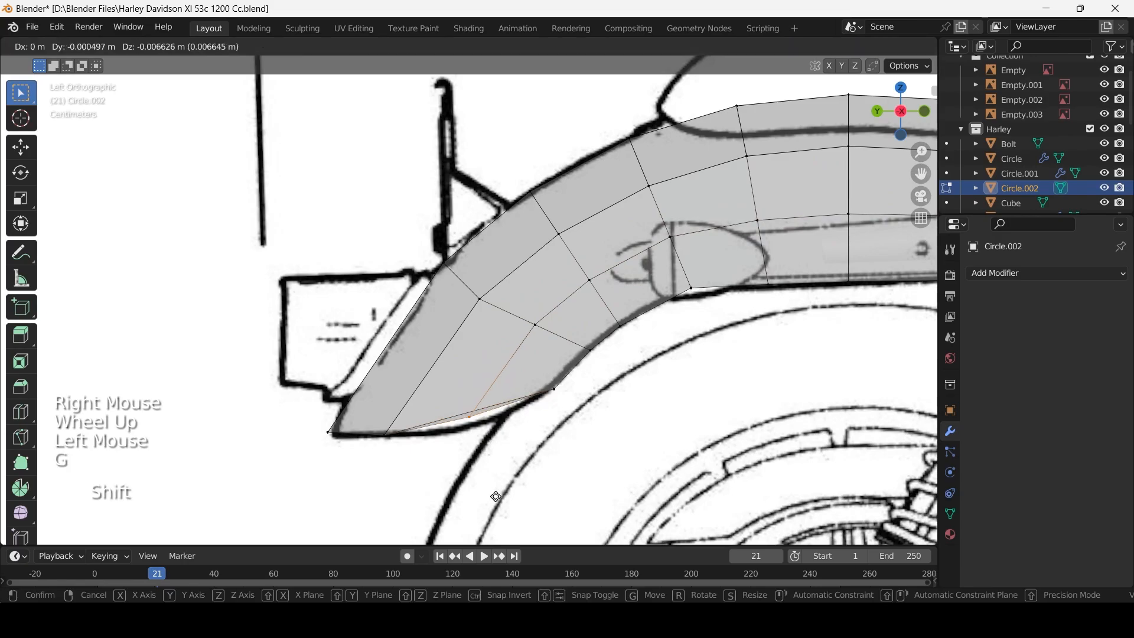
{"action": "right_click", "coordinate": [502, 532]}
{"action": "middle_click_drag", "start_coordinate": [501, 532], "coordinate": [684, 494]}
{"action": "key", "text": "alt+z"}
{"action": "key", "text": "ctrl+r"}
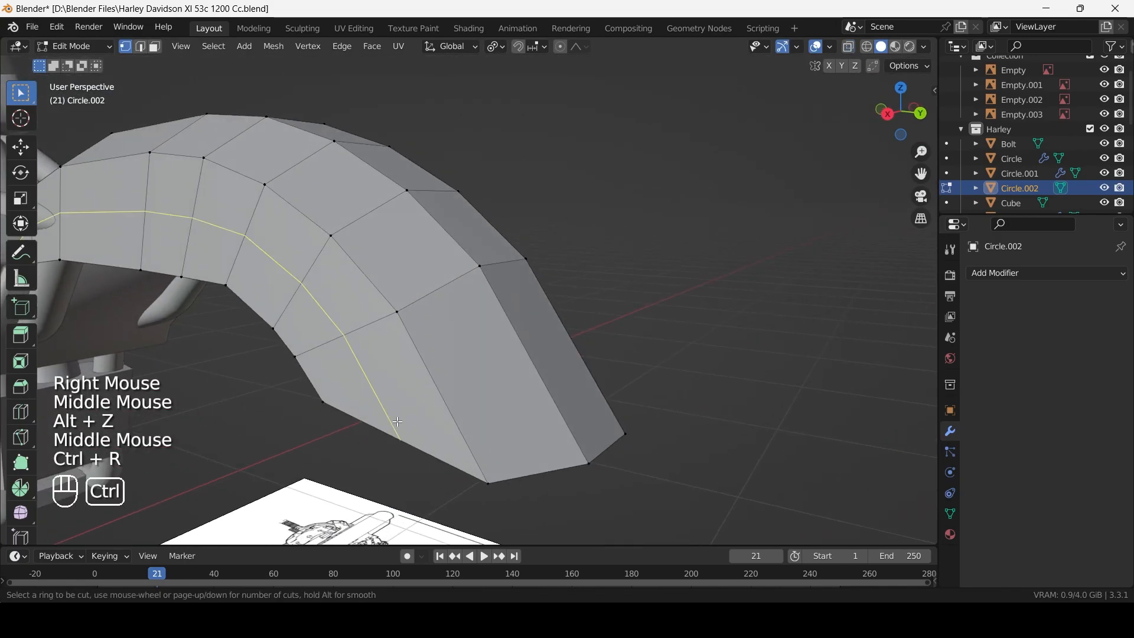
{"action": "right_click", "coordinate": [397, 408]}
Move the rear end vertices of the new side loops about 0.02 m down onto the fender's curved lower outline.
{"action": "key", "text": "ctrl+KP_3"}
{"action": "key", "text": "alt+z"}
{"action": "left_click", "coordinate": [470, 422]}
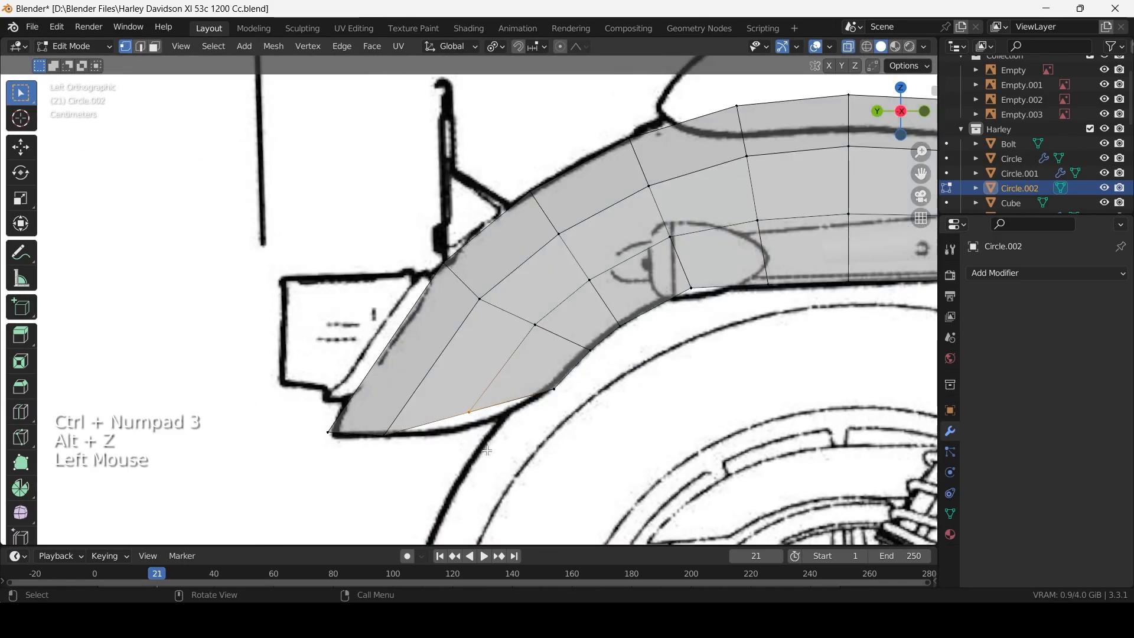
{"action": "key", "text": "g"}
{"action": "left_click", "coordinate": [478, 70], "text": "shift"}
Examine the trimmed fender in the left view and in perspective, with and without see-through display.
{"action": "scroll", "coordinate": [862, 513], "scroll_direction": "down", "scroll_amount": 3}
{"action": "key", "text": "alt+z"}
{"action": "scroll", "coordinate": [862, 514], "scroll_direction": "down", "scroll_amount": 1}
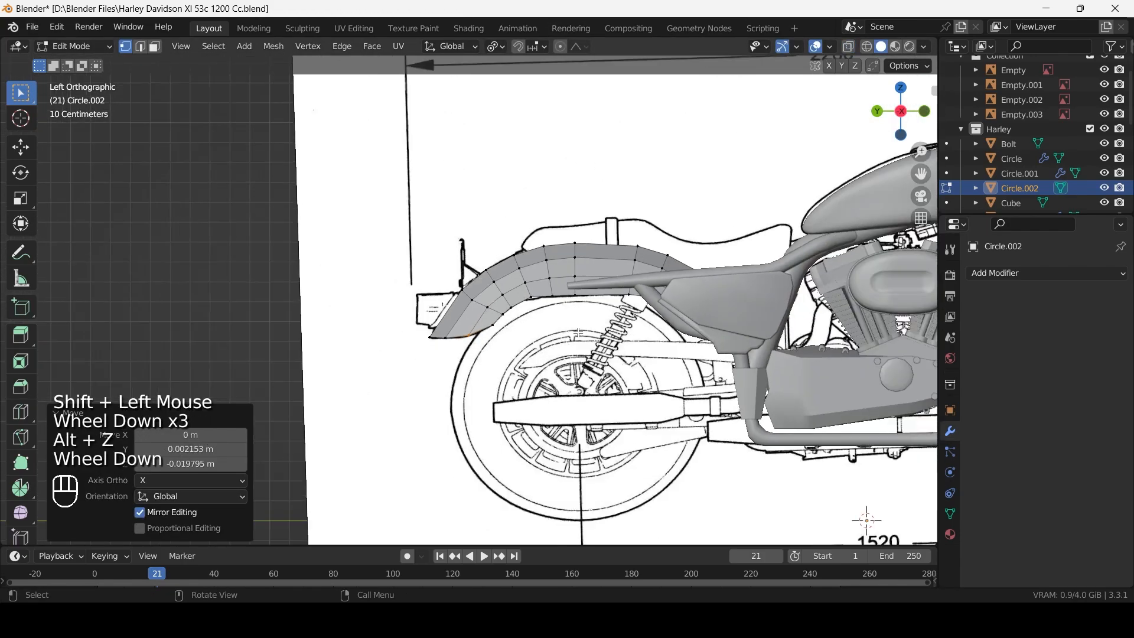
{"action": "middle_click_drag", "start_coordinate": [862, 514], "coordinate": [553, 355]}
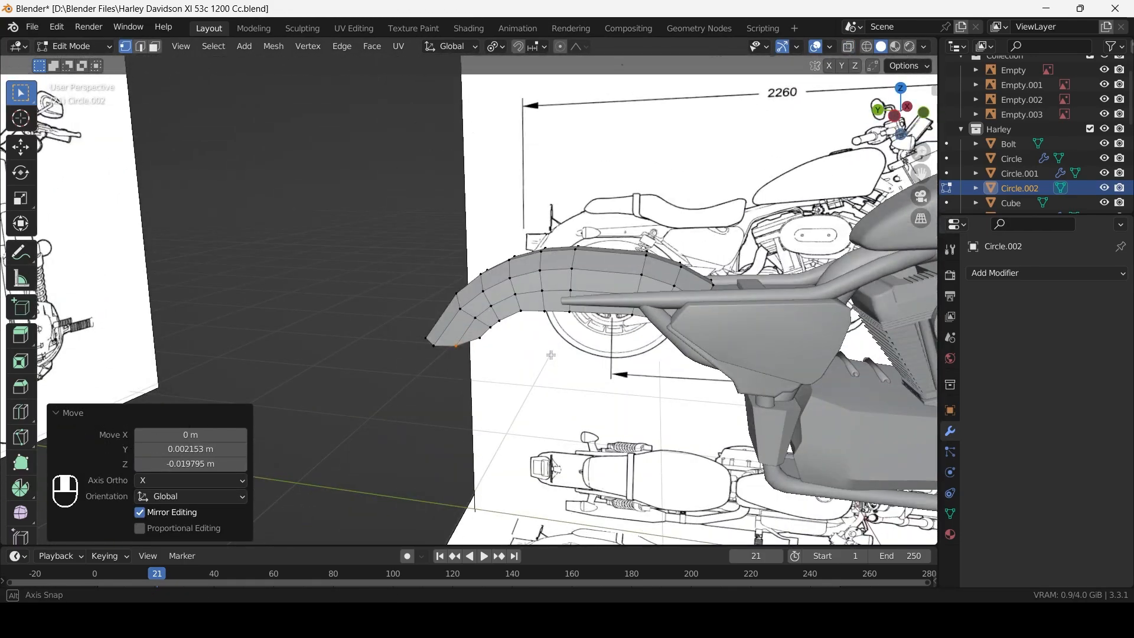
{"action": "key", "text": "ctrl+KP_3"}
{"action": "scroll", "coordinate": [554, 355], "scroll_direction": "up", "scroll_amount": 1}
{"action": "key", "text": "alt+z"}
{"action": "scroll", "coordinate": [591, 307], "scroll_direction": "up", "scroll_amount": 3}
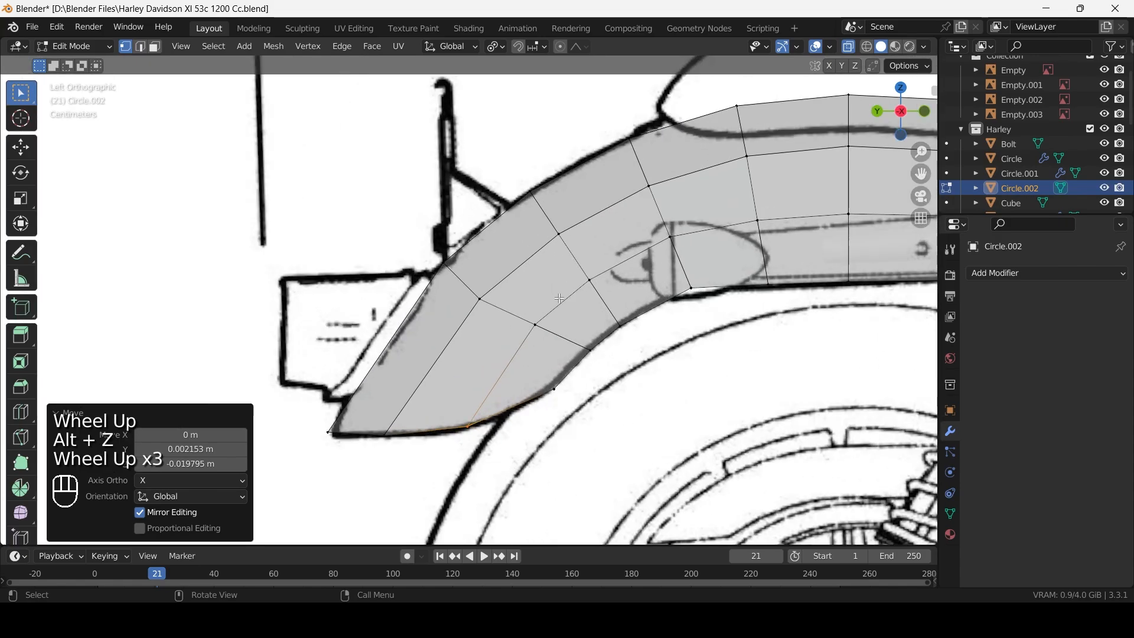
{"action": "scroll", "coordinate": [600, 291], "scroll_direction": "down", "scroll_amount": 2}
{"action": "key", "text": "alt+z"}
{"action": "scroll", "coordinate": [599, 292], "scroll_direction": "down", "scroll_amount": 1}
{"action": "middle_click_drag", "start_coordinate": [599, 292], "coordinate": [686, 351]}
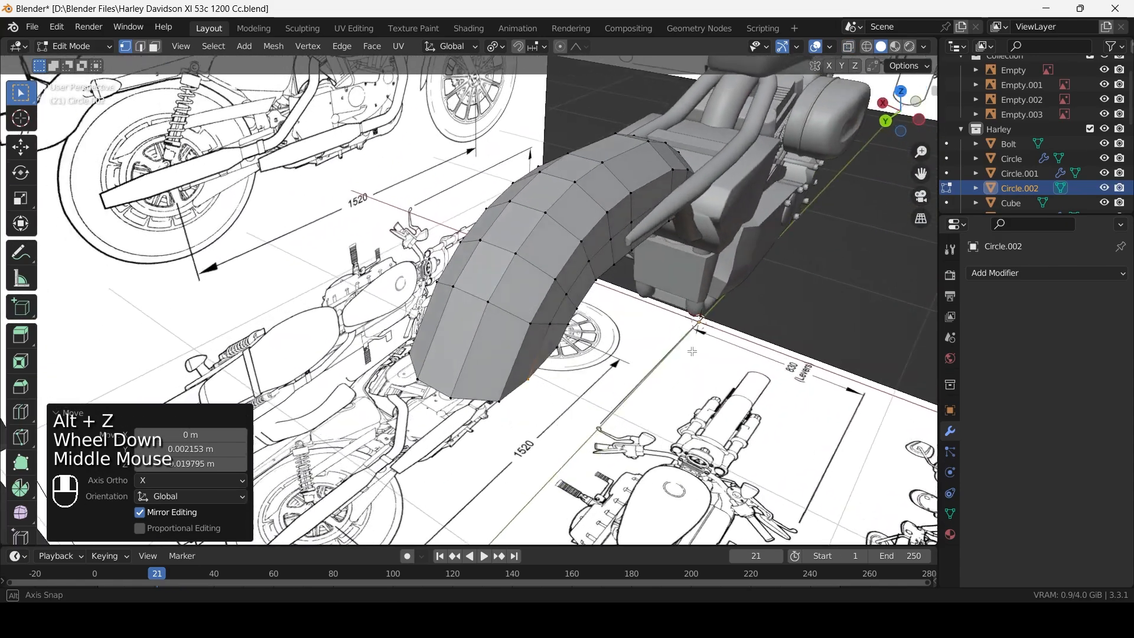
Compare the fender's shape with the top, left and back blueprints.
{"action": "key", "text": "KP_7"}
{"action": "middle_click_drag", "start_coordinate": [549, 362], "coordinate": [797, 139], "text": "shift"}
{"action": "key", "text": "alt+z"}
{"action": "key", "text": "alt+z"}
{"action": "key", "text": "ctrl+KP_3"}
{"action": "key", "text": "alt+z"}
{"action": "scroll", "coordinate": [555, 237], "scroll_direction": "up", "scroll_amount": 2}
{"action": "key", "text": "alt+z"}
{"action": "scroll", "coordinate": [555, 236], "scroll_direction": "up", "scroll_amount": 1, "text": "alt"}
{"action": "middle_click_drag", "start_coordinate": [555, 236], "coordinate": [699, 256]}
{"action": "key", "text": "ctrl+KP_1"}
{"action": "key", "text": "alt+z"}
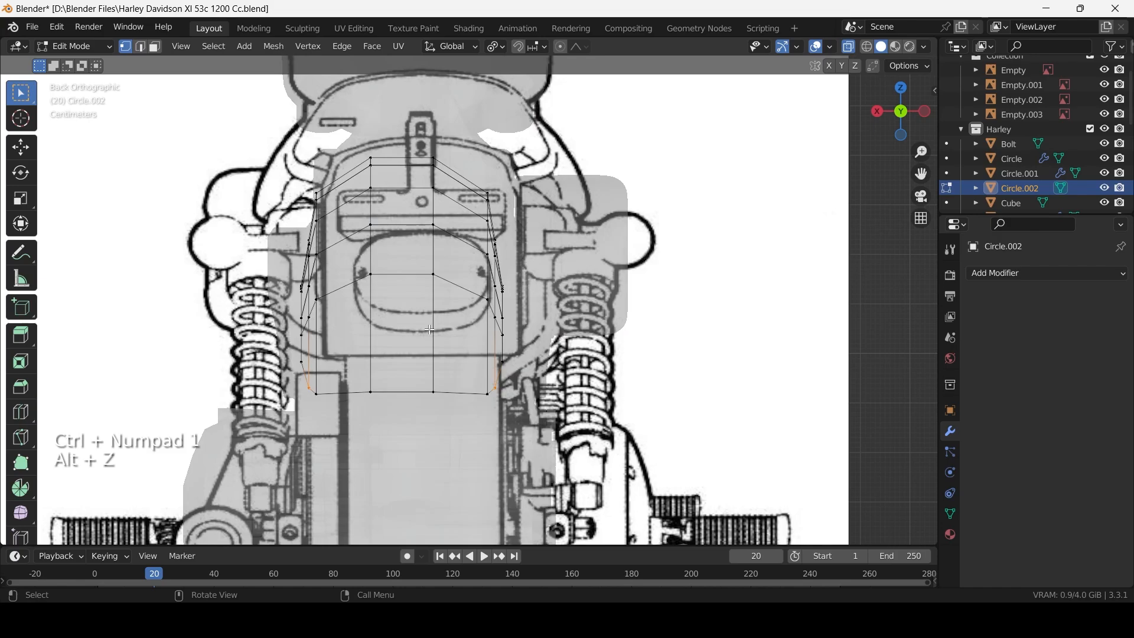
{"action": "scroll", "coordinate": [422, 341], "scroll_direction": "down", "scroll_amount": 2}
{"action": "key", "text": "alt+z"}
{"action": "middle_click_drag", "start_coordinate": [423, 340], "coordinate": [439, 335]}
{"action": "scroll", "coordinate": [439, 335], "scroll_direction": "down", "scroll_amount": 2}
{"action": "key", "text": "ctrl+KP_3"}
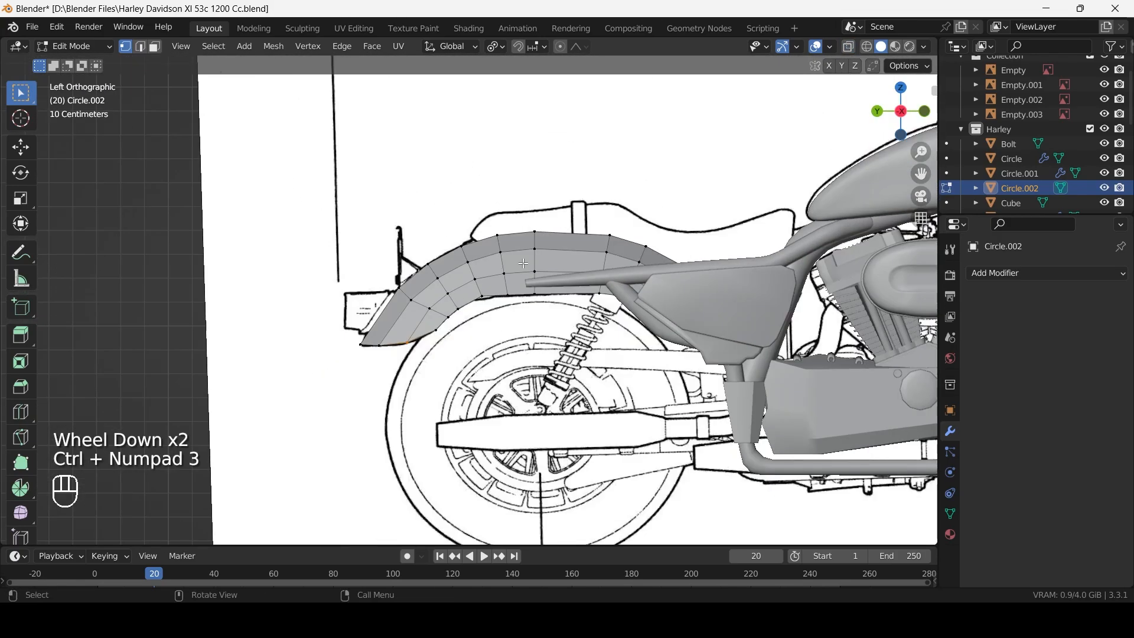
Check the fender's side profile in the left view and its width against the top blueprint.
{"action": "scroll", "coordinate": [594, 272], "scroll_direction": "up", "scroll_amount": 2}
{"action": "scroll", "coordinate": [594, 272], "scroll_direction": "down", "scroll_amount": 2}
{"action": "key", "text": "ctrl+Right"}
{"action": "scroll", "coordinate": [594, 272], "scroll_direction": "up", "scroll_amount": 2}
{"action": "key", "text": "alt+z"}
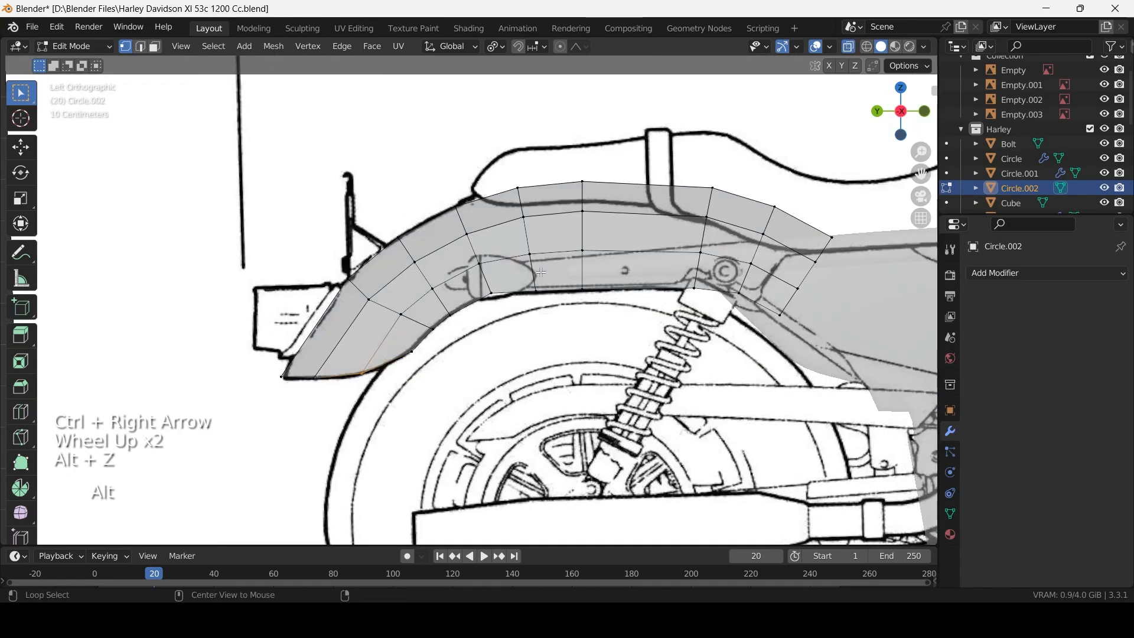
{"action": "key", "text": "alt+z"}
{"action": "scroll", "coordinate": [530, 284], "scroll_direction": "down", "scroll_amount": 2}
{"action": "middle_click_drag", "start_coordinate": [530, 284], "coordinate": [517, 328]}
{"action": "key", "text": "KP_7"}
{"action": "scroll", "coordinate": [514, 325], "scroll_direction": "up", "scroll_amount": 2}
{"action": "scroll", "coordinate": [514, 325], "scroll_direction": "down", "scroll_amount": 2}
{"action": "key", "text": "alt+z"}
{"action": "scroll", "coordinate": [507, 322], "scroll_direction": "up", "scroll_amount": 3}
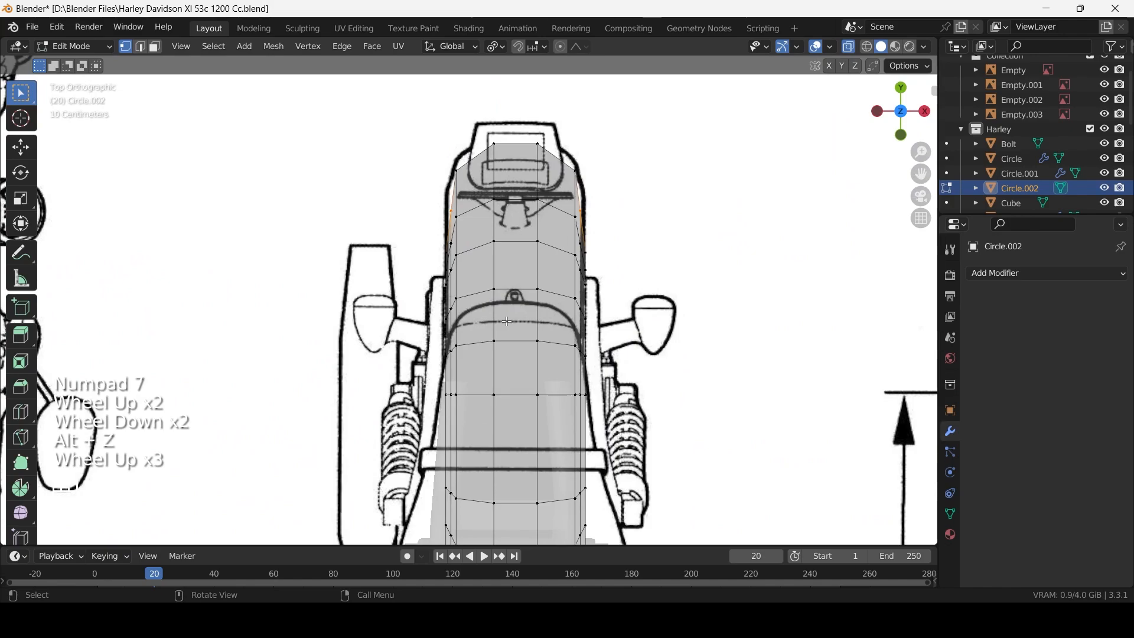
Examine the fender's rear end against the blueprints from the left, back and top.
{"action": "key", "text": "alt+z"}
{"action": "key", "text": "ctrl+KP_3"}
{"action": "scroll", "coordinate": [331, 407], "scroll_direction": "up", "scroll_amount": 1}
{"action": "scroll", "coordinate": [331, 407], "scroll_direction": "up", "scroll_amount": 1, "text": "shift"}
{"action": "middle_click_drag", "start_coordinate": [331, 407], "coordinate": [505, 340], "text": "shift"}
{"action": "key", "text": "alt+z"}
{"action": "key", "text": "ctrl+KP_1"}
{"action": "key", "text": "alt+z"}
{"action": "key", "text": "alt+z"}
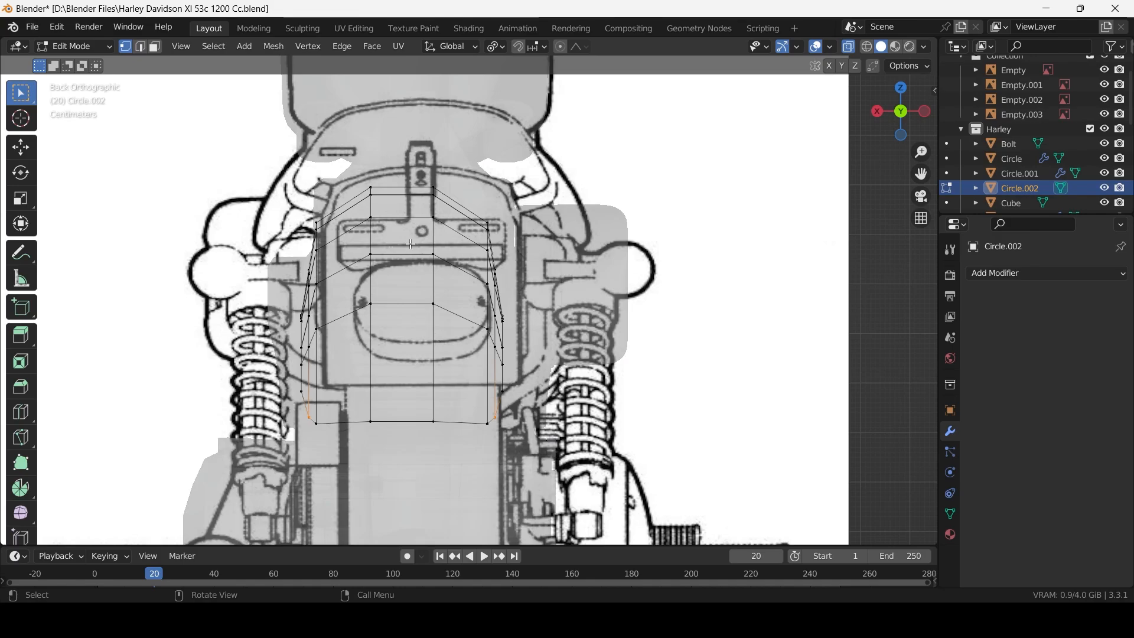
{"action": "scroll", "coordinate": [411, 244], "scroll_direction": "down", "scroll_amount": 2}
{"action": "key", "text": "KP_7"}
{"action": "key", "text": "alt+z"}
{"action": "key", "text": "alt+z"}
{"action": "scroll", "coordinate": [506, 332], "scroll_direction": "up", "scroll_amount": 2}
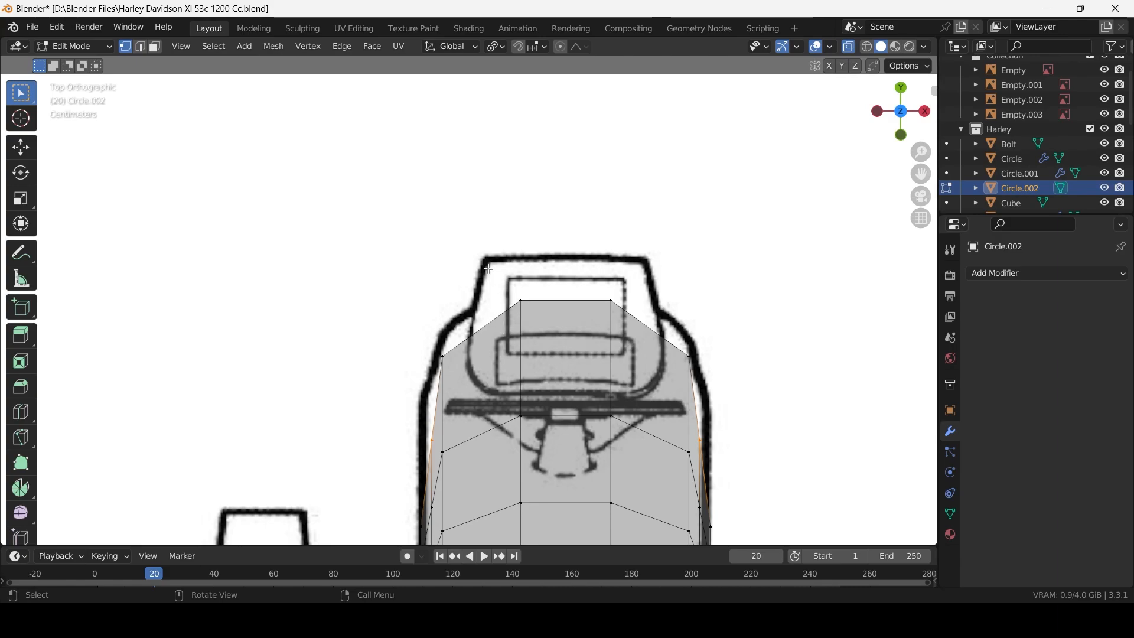
{"action": "key", "text": "ctrl+KP_3"}
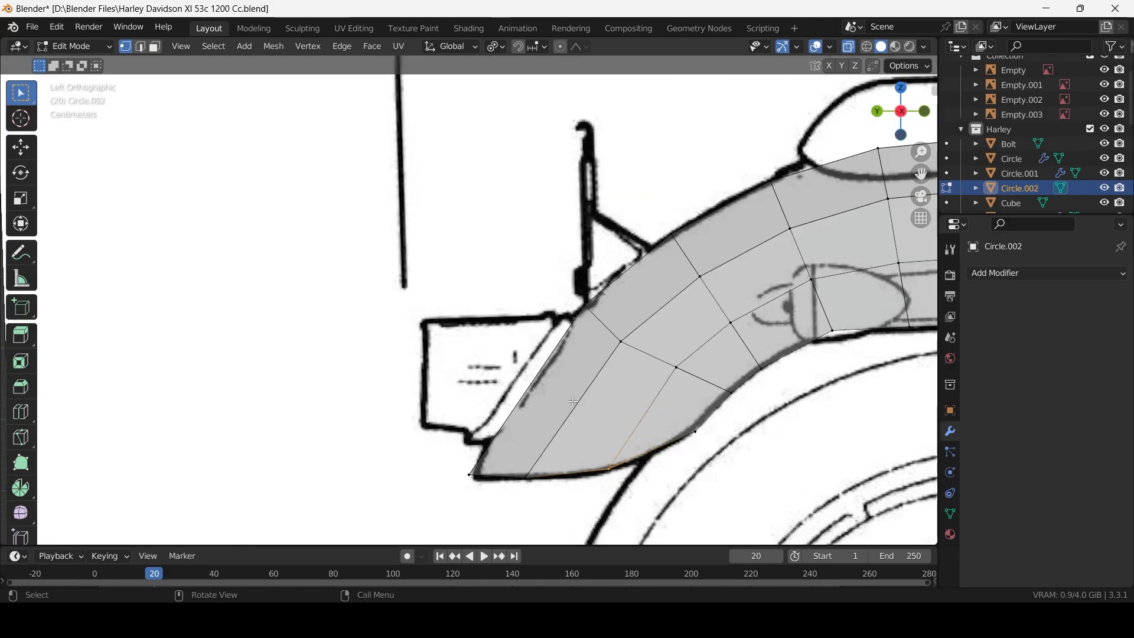
Add two edge loops across the fender's rear end section, sliding them slightly to follow the blueprint.
{"action": "key", "text": "ctrl+r"}
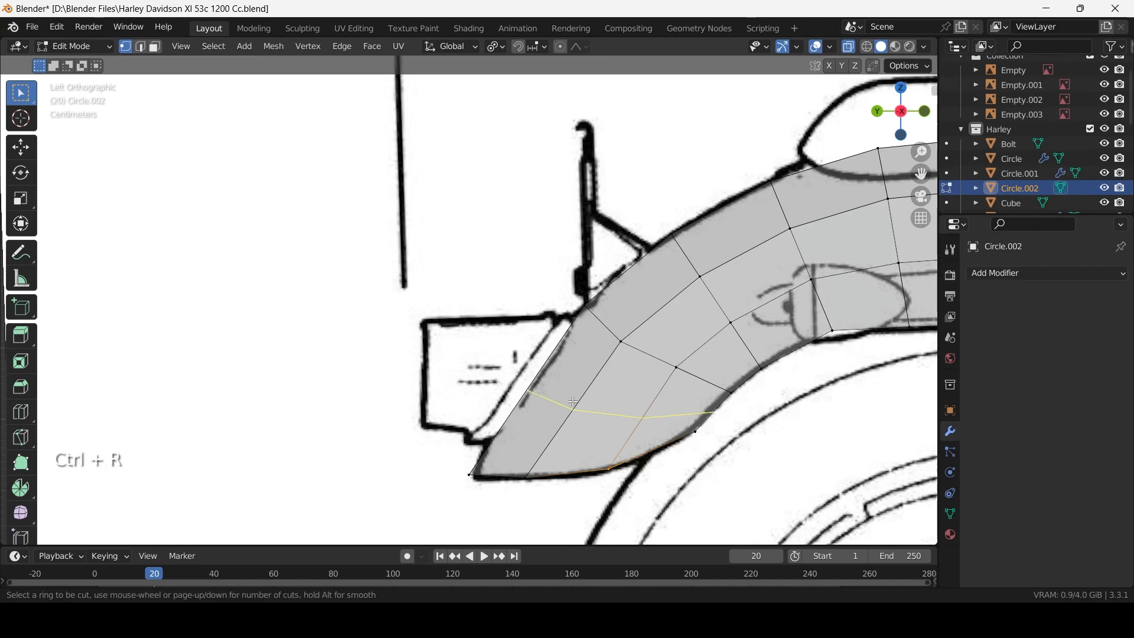
{"action": "left_click", "coordinate": [573, 402]}
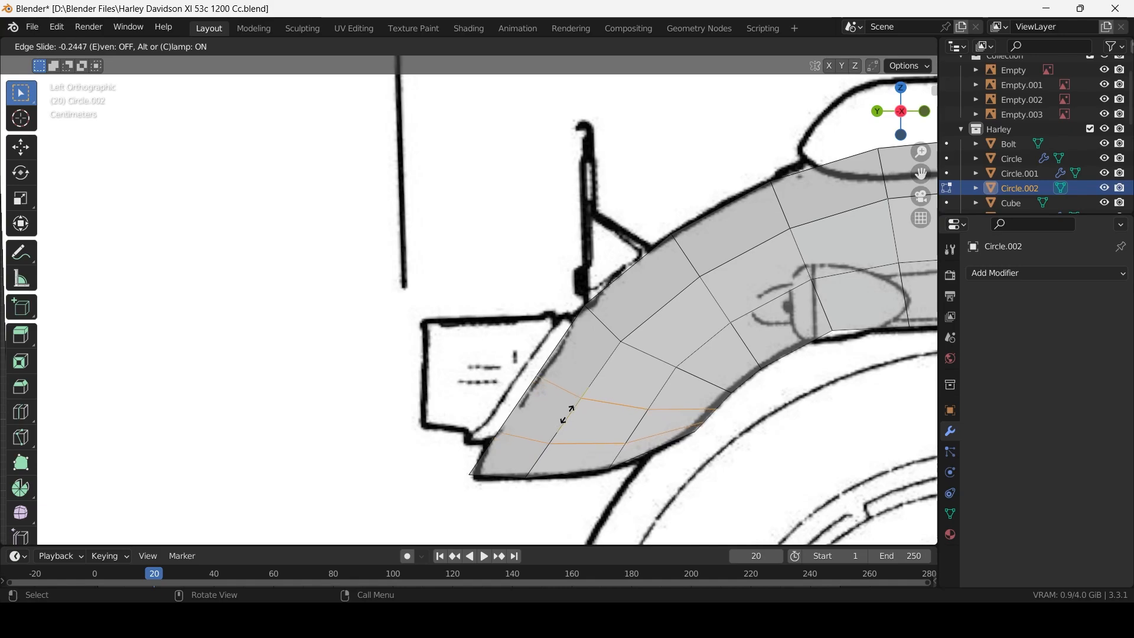
{"action": "left_click", "coordinate": [567, 414]}
Edge-slide the fender's outer profile vertices above the tail light by a factor of 0.180 to match the side blueprint.
{"action": "scroll", "coordinate": [566, 414], "scroll_direction": "up", "scroll_amount": 2}
{"action": "left_click", "coordinate": [699, 354]}
{"action": "key", "text": "g"}
{"action": "key", "text": "g"}
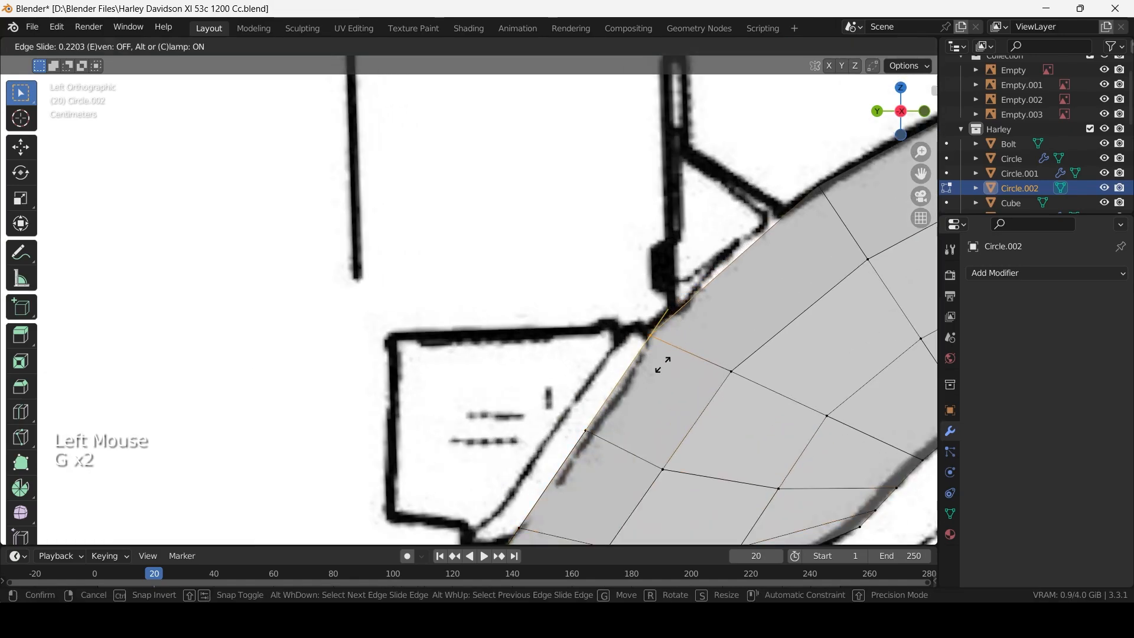
{"action": "left_click", "coordinate": [666, 359]}
{"action": "scroll", "coordinate": [666, 358], "scroll_direction": "down", "scroll_amount": 2}
{"action": "key", "text": "ctrl+Right"}
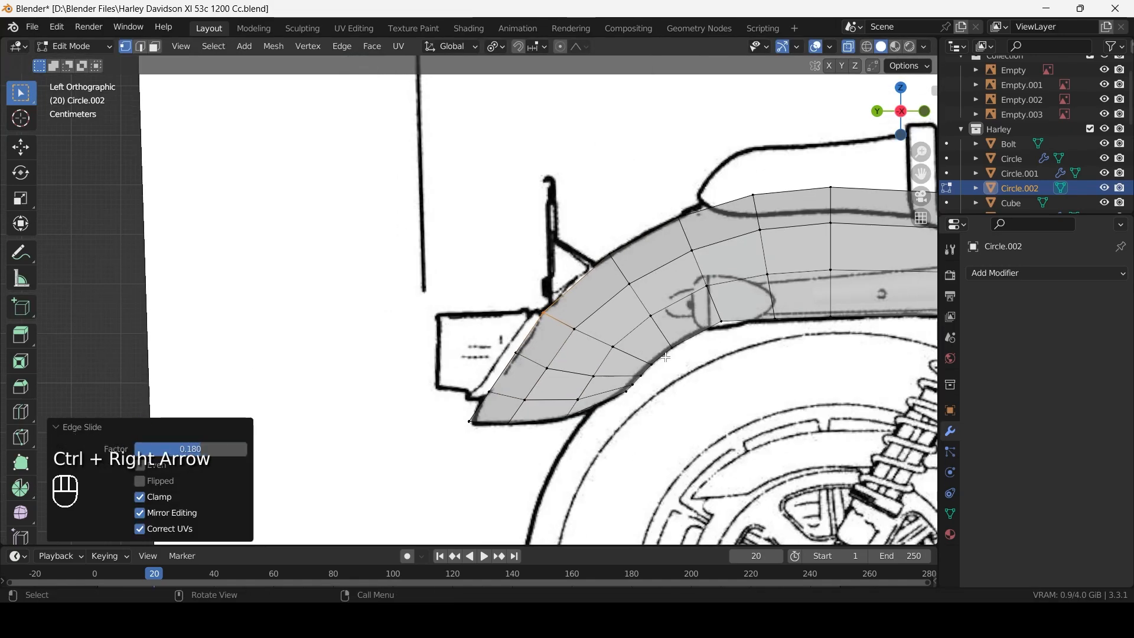
Compare the fender's rear end with the tail light outline in the top blueprint.
{"action": "scroll", "coordinate": [577, 366], "scroll_direction": "down", "scroll_amount": 2}
{"action": "middle_click_drag", "start_coordinate": [577, 366], "coordinate": [595, 393]}
{"action": "key", "text": "KP_7"}
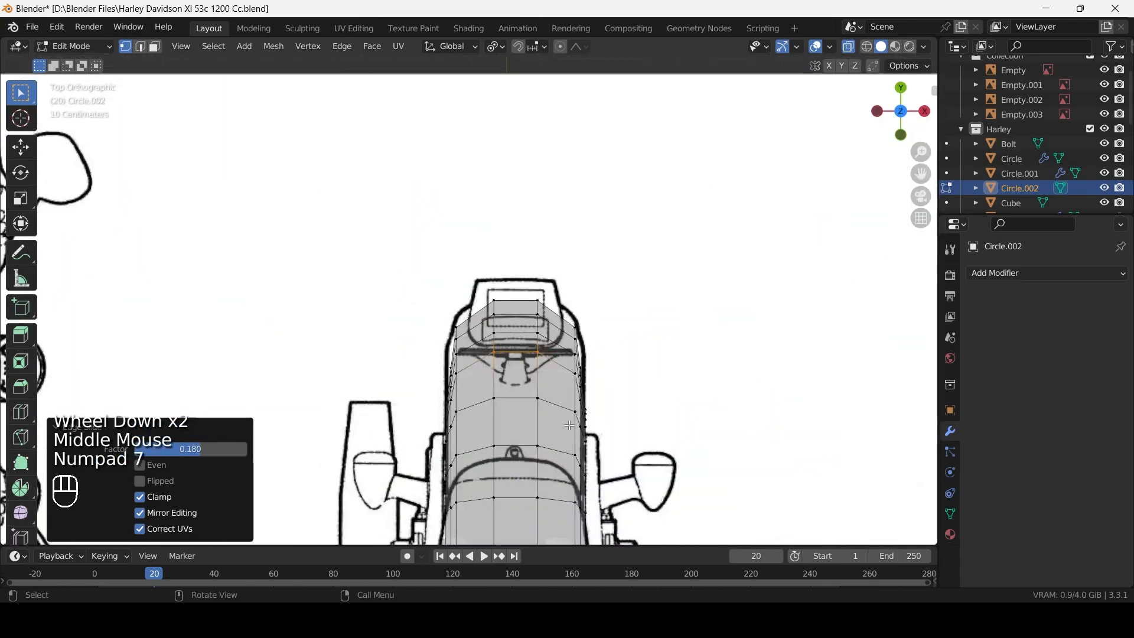
{"action": "scroll", "coordinate": [595, 392], "scroll_direction": "up", "scroll_amount": 2}
{"action": "key", "text": "alt+z"}
{"action": "key", "text": "alt+z"}
{"action": "scroll", "coordinate": [596, 387], "scroll_direction": "up", "scroll_amount": 2}
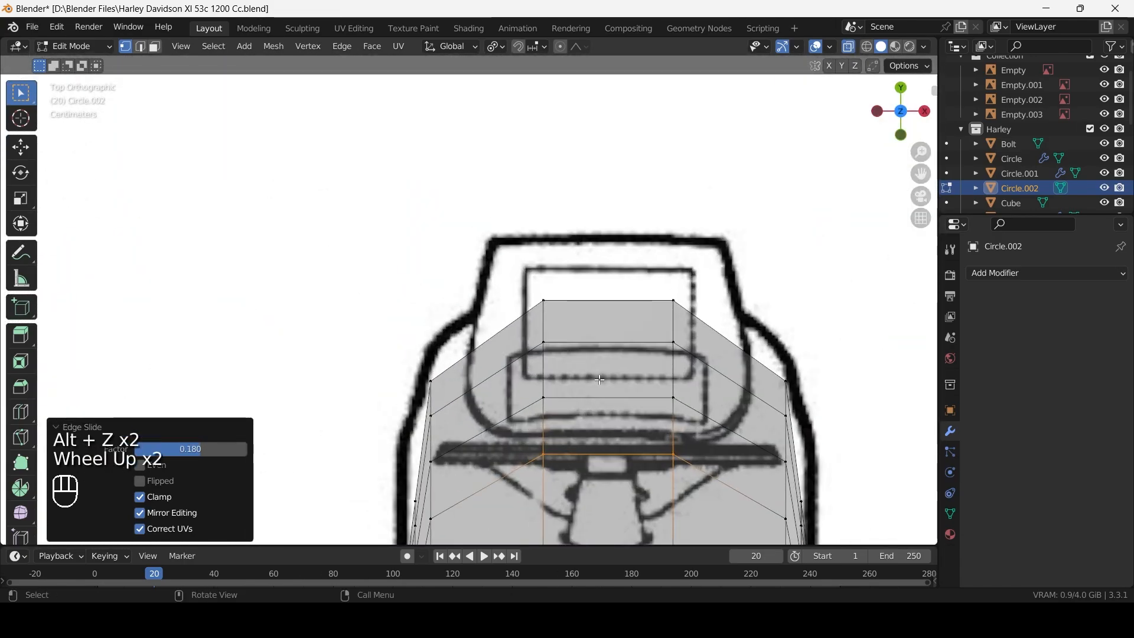
{"action": "scroll", "coordinate": [606, 357], "scroll_direction": "down", "scroll_amount": 2}
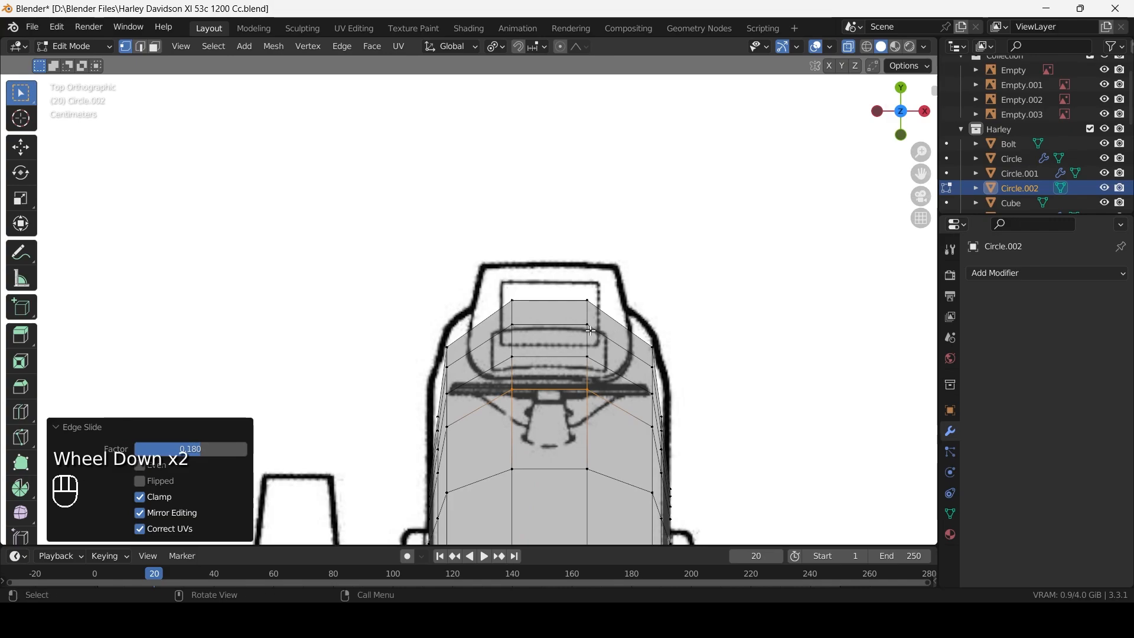
{"action": "scroll", "coordinate": [590, 330], "scroll_direction": "down", "scroll_amount": 4}
{"action": "scroll", "coordinate": [508, 384], "scroll_direction": "up", "scroll_amount": 2}
{"action": "left_click", "coordinate": [527, 408], "text": "alt"}
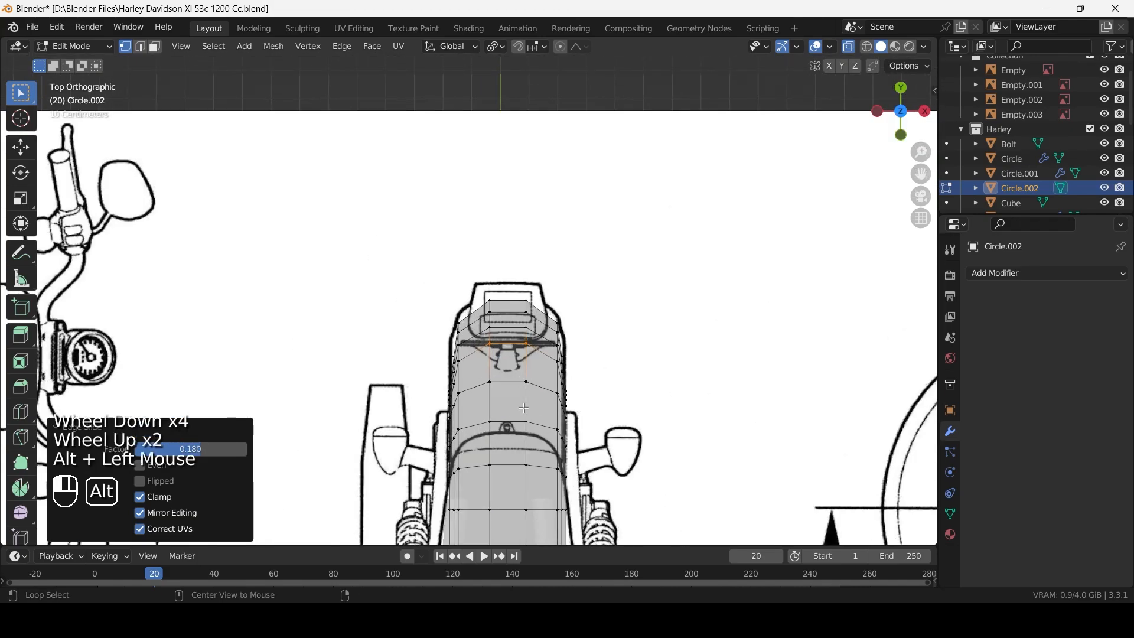
{"action": "left_click", "coordinate": [493, 399], "text": "alt+shift"}
{"action": "right_click", "coordinate": [575, 366]}
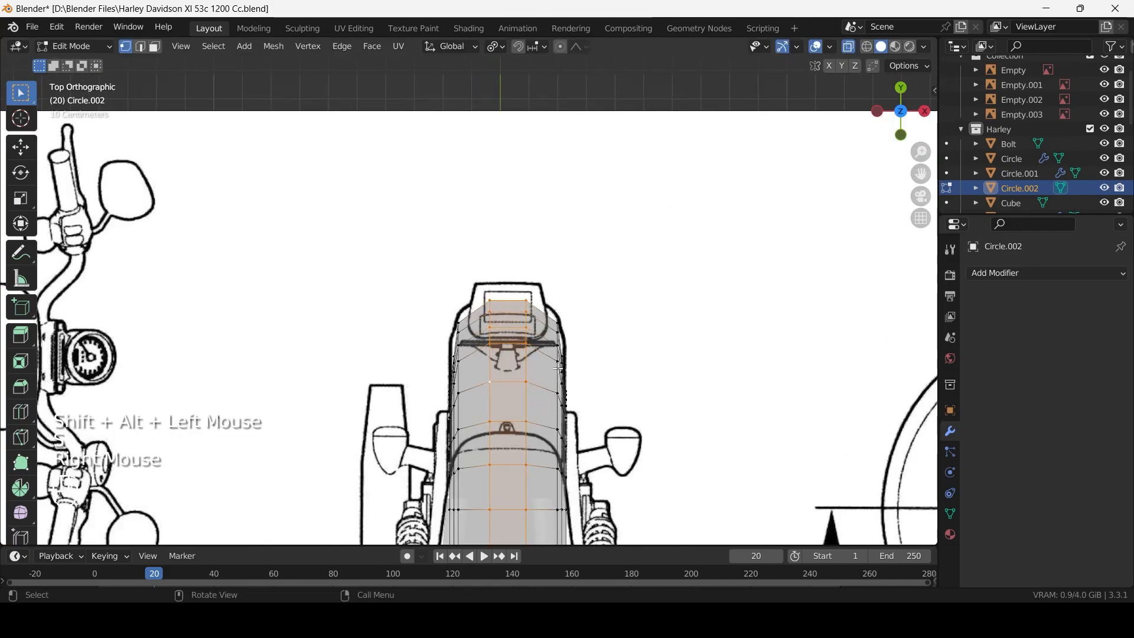
Move the two middle lengthwise edge loops of the fender outward along X to the tail light's width in the top view.
{"action": "scroll", "coordinate": [569, 380], "scroll_direction": "up", "scroll_amount": 2}
{"action": "left_click", "coordinate": [569, 392], "text": "alt"}
{"action": "key", "text": "g"}
{"action": "key", "text": "x"}
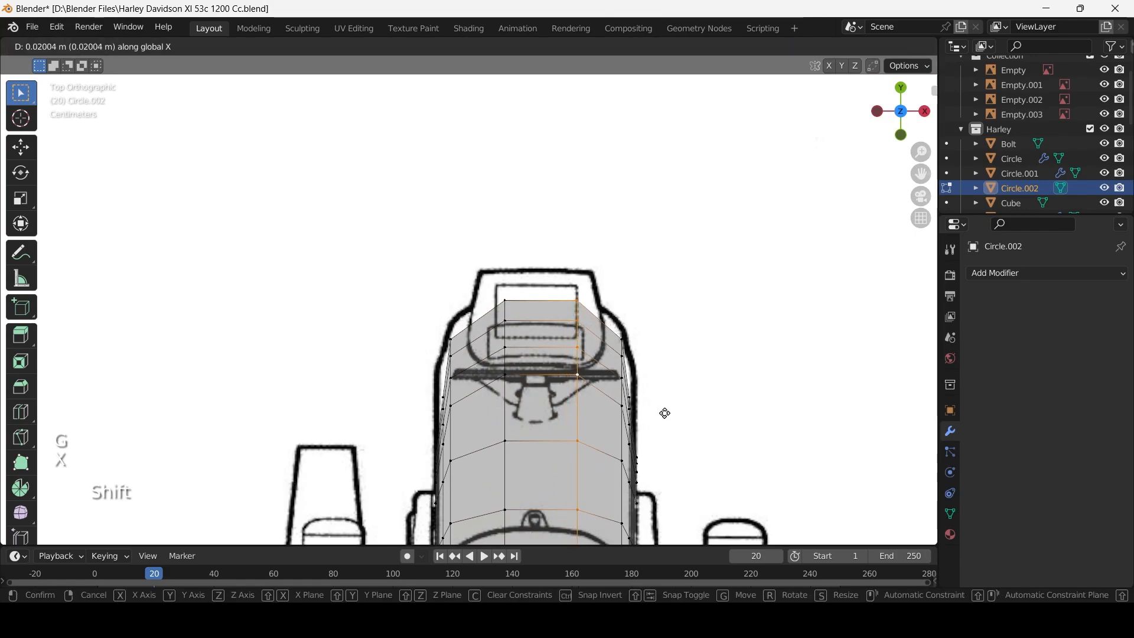
{"action": "left_click", "coordinate": [717, 423], "text": "shift"}
{"action": "left_click", "coordinate": [505, 413], "text": "alt"}
{"action": "key", "text": "g"}
{"action": "key", "text": "x"}
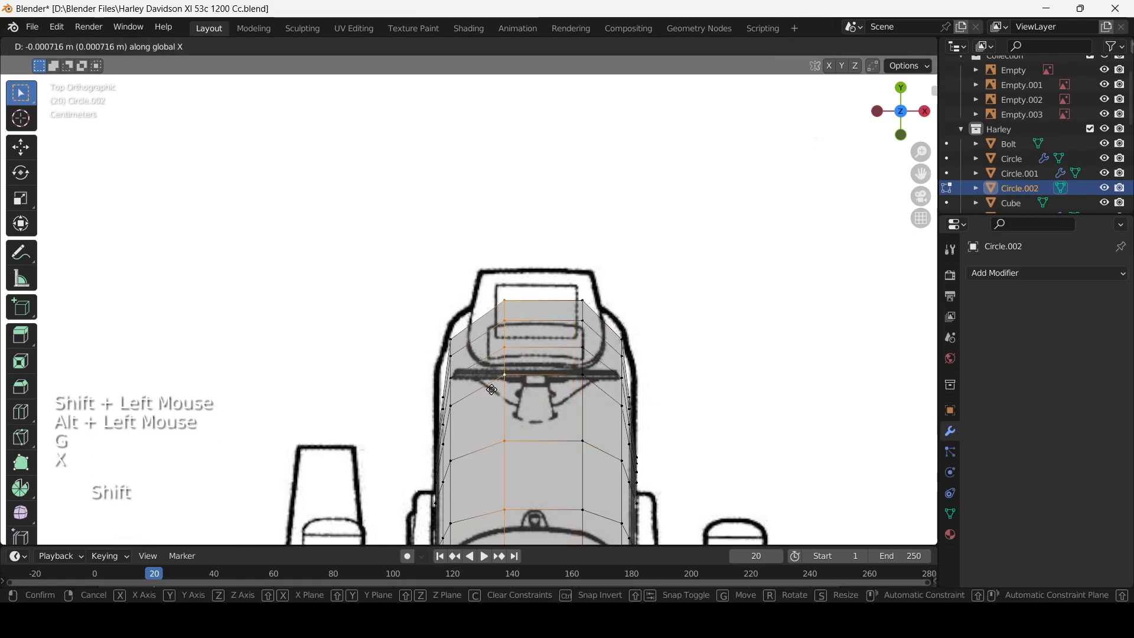
{"action": "left_click", "coordinate": [336, 391], "text": "shift"}
Add one centred loop cut running lengthwise down the middle of the fender, with a slide factor of 0.
{"action": "scroll", "coordinate": [375, 373], "scroll_direction": "down", "scroll_amount": 3}
{"action": "key", "text": "alt+z"}
{"action": "middle_click_drag", "start_coordinate": [374, 374], "coordinate": [442, 296]}
{"action": "scroll", "coordinate": [442, 296], "scroll_direction": "up", "scroll_amount": 3}
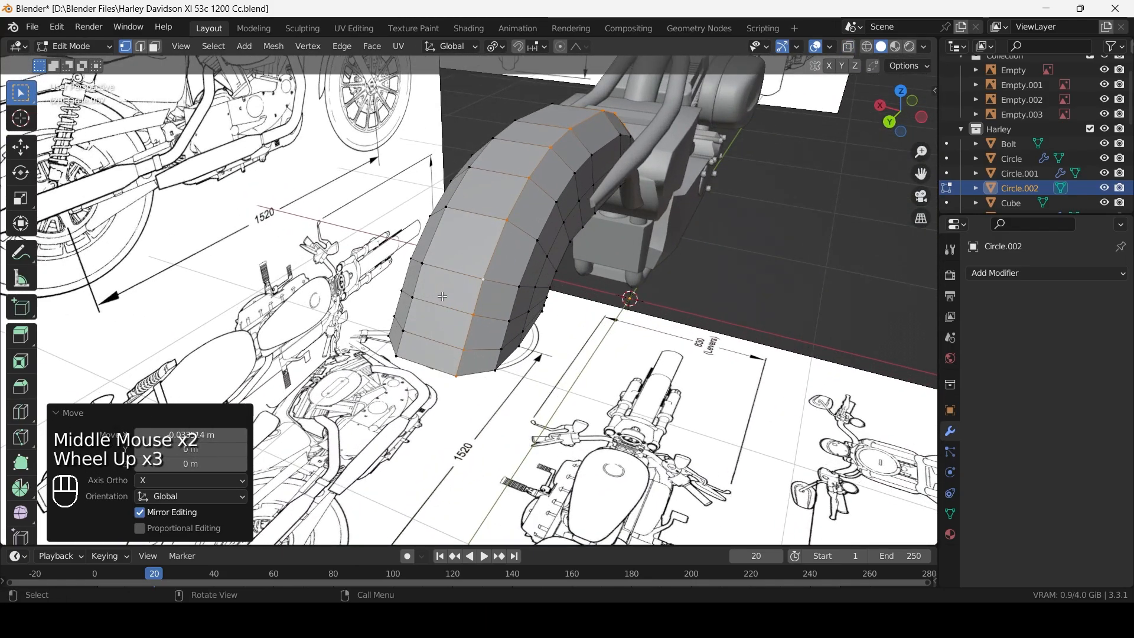
{"action": "key", "text": "ctrl+r"}
{"action": "left_click", "coordinate": [445, 300]}
{"action": "right_click", "coordinate": [445, 300]}
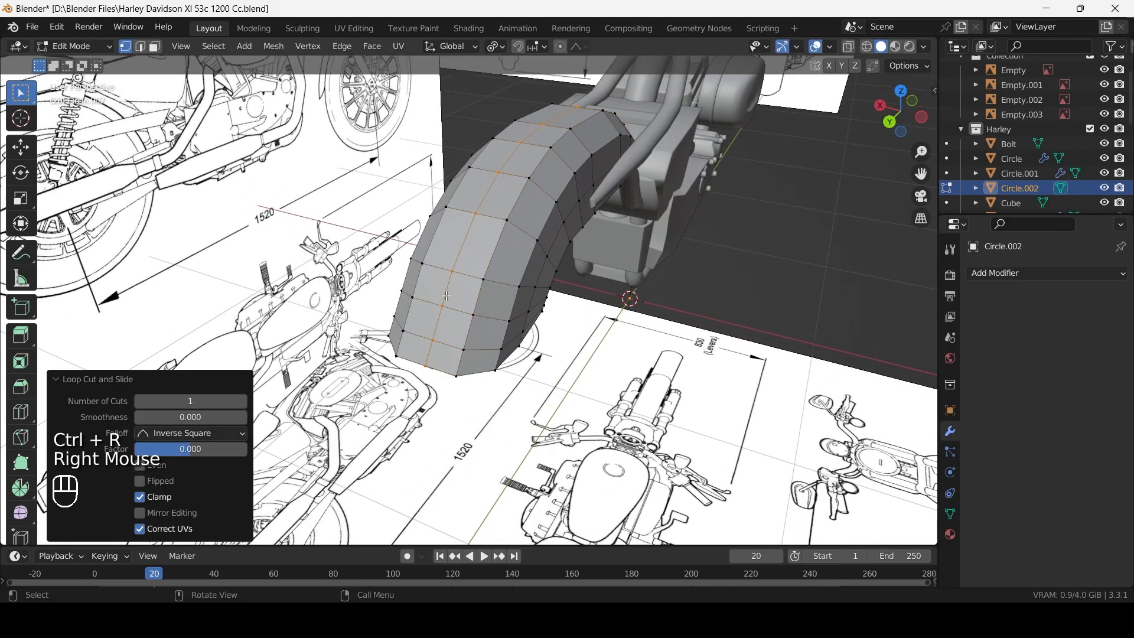
Delete the centre vertex on the fender's rear face between the two added loops to open a tail light hole.
{"action": "key", "text": "ctrl+KP_1"}
{"action": "key", "text": "alt+z"}
{"action": "scroll", "coordinate": [437, 300], "scroll_direction": "up", "scroll_amount": 2}
{"action": "scroll", "coordinate": [437, 300], "scroll_direction": "down", "scroll_amount": 1}
{"action": "key", "text": "alt+z"}
{"action": "left_click", "coordinate": [437, 301]}
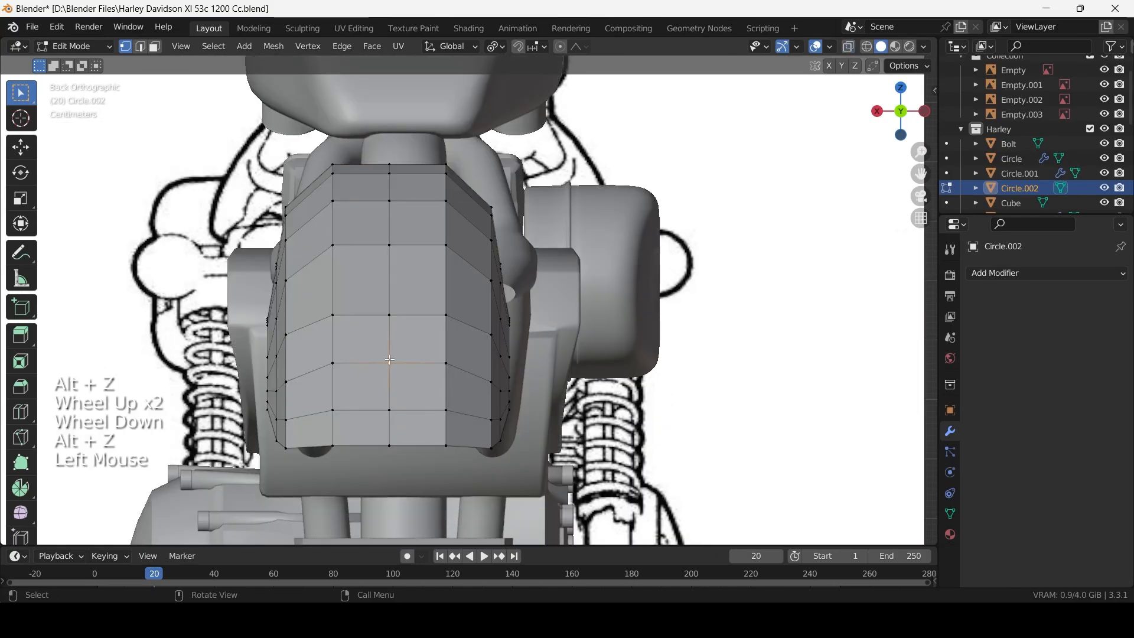
{"action": "middle_click_drag", "start_coordinate": [437, 300], "coordinate": [307, 386]}
{"action": "key", "text": "ctrl+KP_3"}
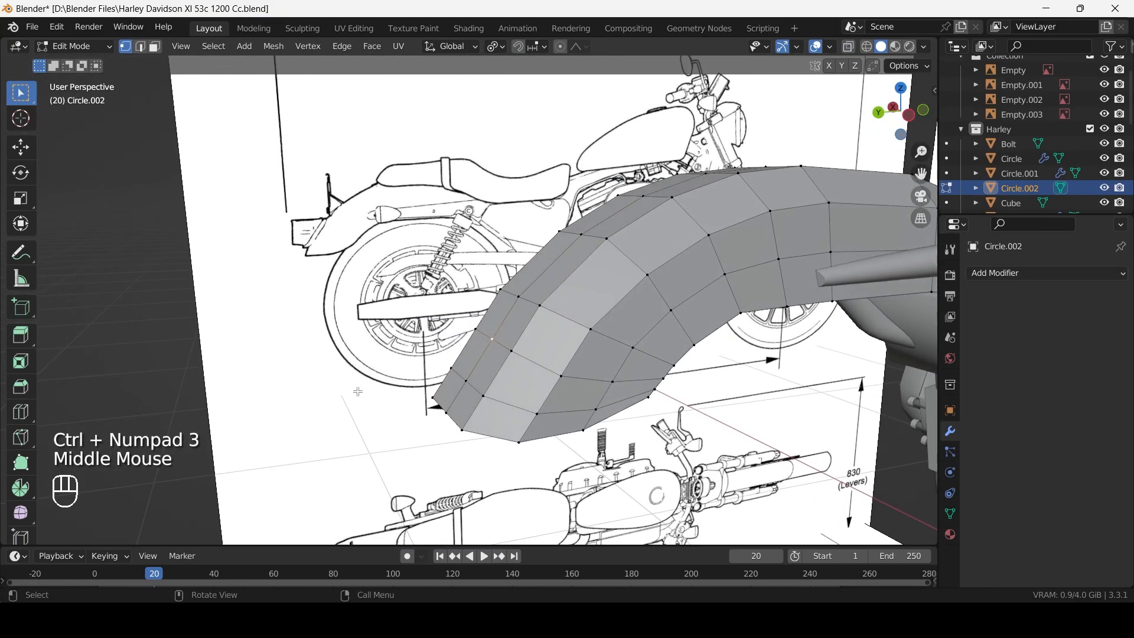
{"action": "key", "text": "x"}
Extrude the border loop of the rear fender hole about 0.026 m outward along Y.
{"action": "left_click", "coordinate": [505, 367], "text": "alt"}
{"action": "middle_click_drag", "start_coordinate": [505, 367], "coordinate": [514, 370]}
{"action": "key", "text": "ctrl+KP_3"}
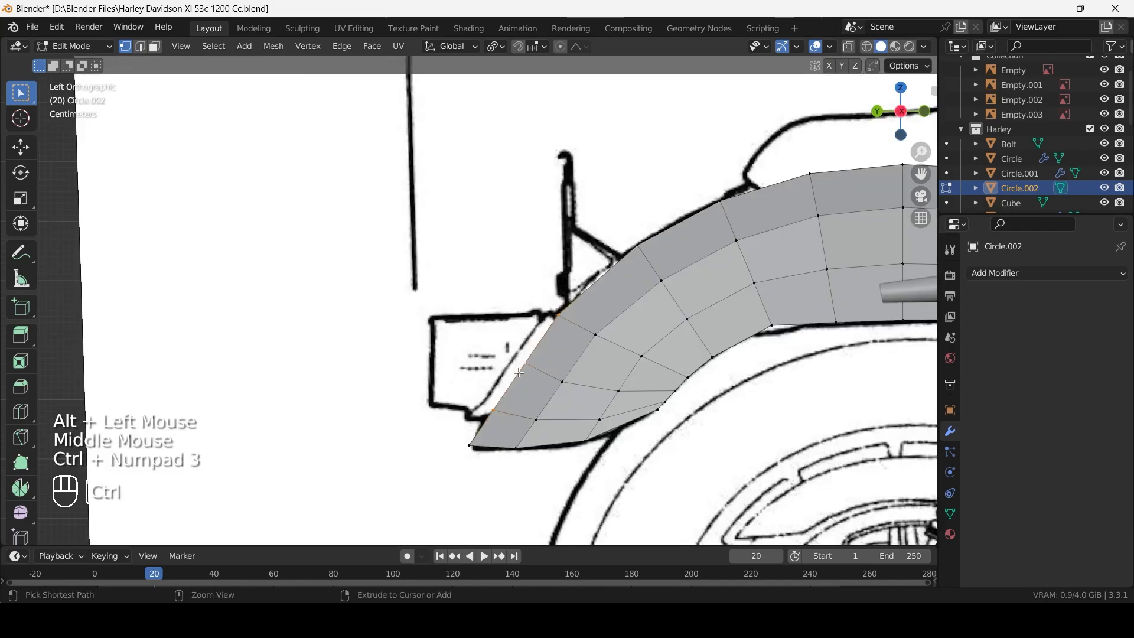
{"action": "key", "text": "e"}
{"action": "key", "text": "y"}
{"action": "key", "text": "shift"}
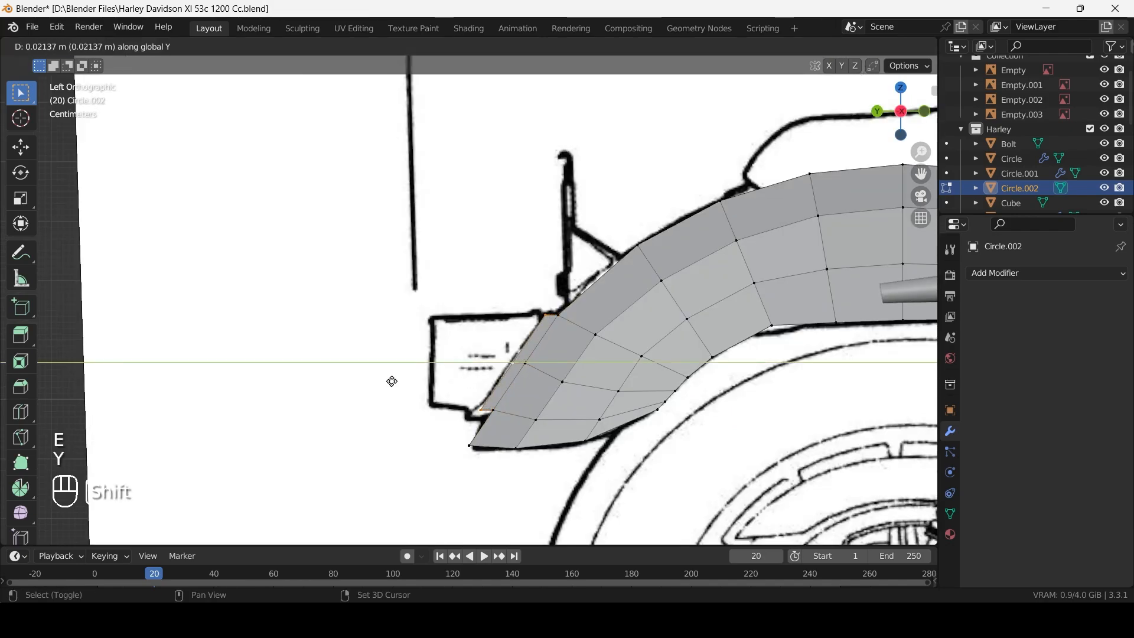
{"action": "left_click", "coordinate": [366, 382], "text": "shift"}
Scale the extruded border loop by 1.045 and shift it slightly to match the side blueprint.
{"action": "key", "text": "s"}
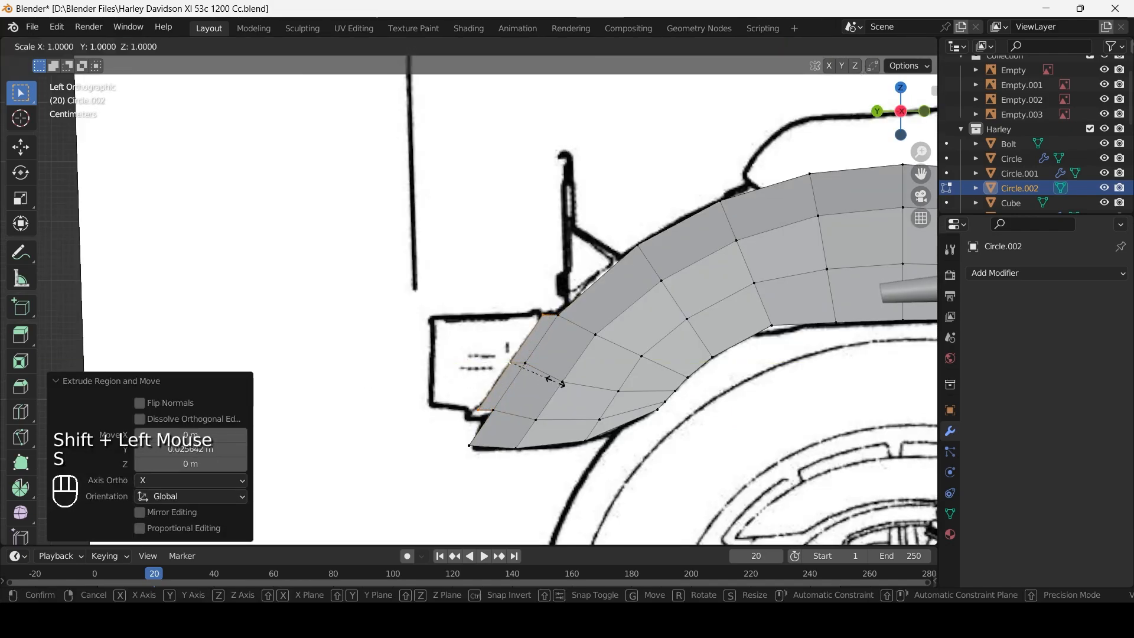
{"action": "key", "text": "shift"}
{"action": "left_click", "coordinate": [579, 381], "text": "shift"}
{"action": "key", "text": "g"}
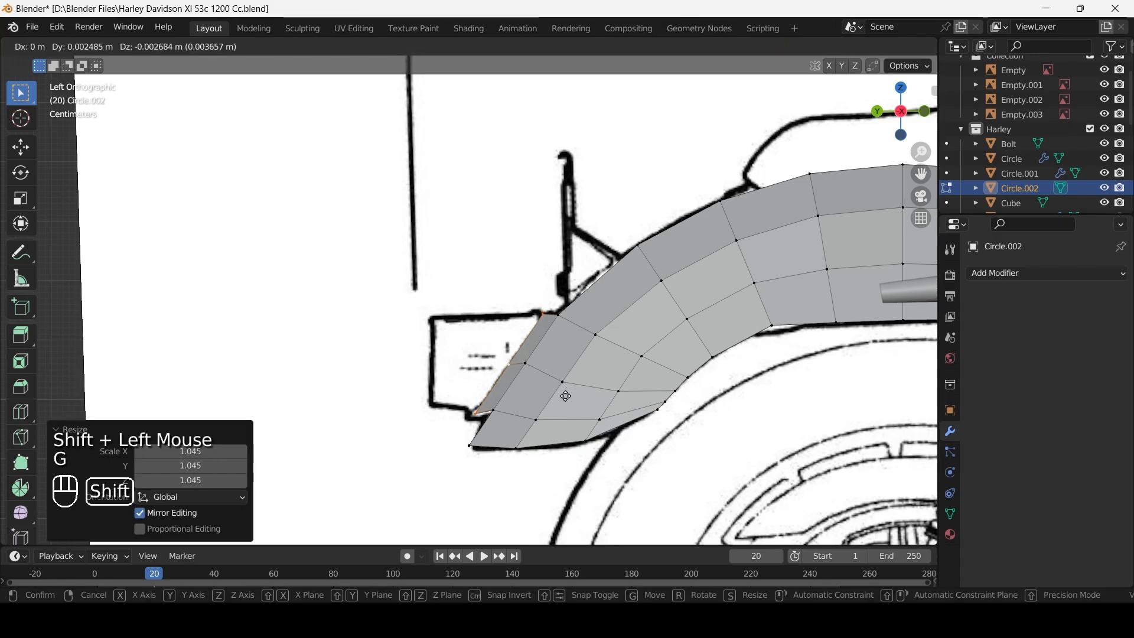
{"action": "left_click", "coordinate": [559, 401], "text": "shift"}
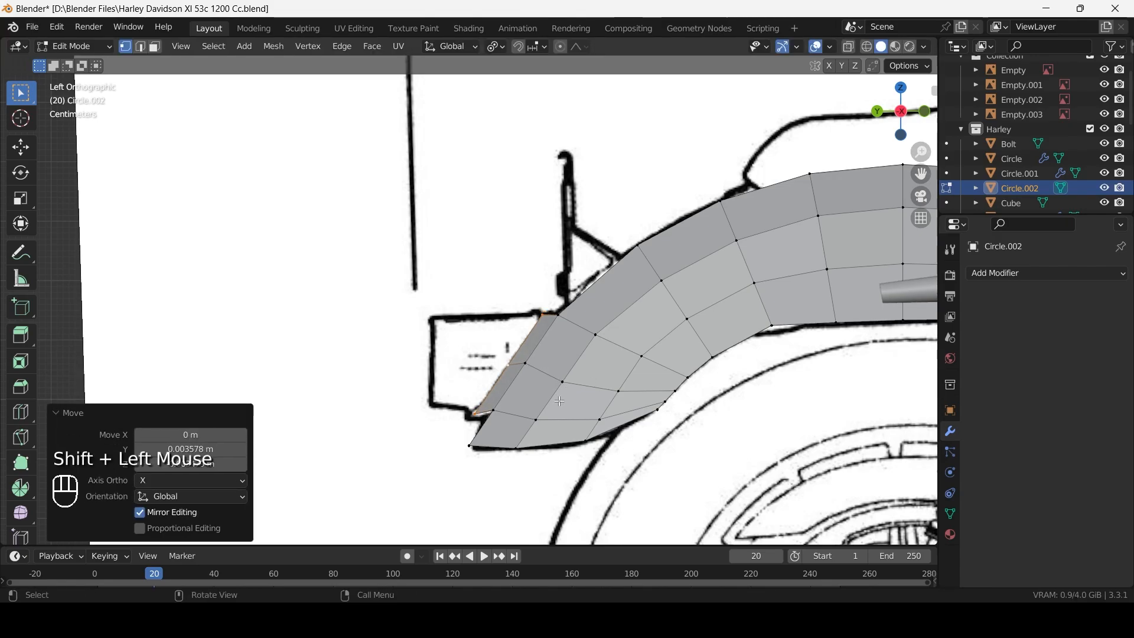
Extrude the border loop again and scale it inward to 0.892 to form a rim.
{"action": "middle_click_drag", "start_coordinate": [559, 401], "coordinate": [324, 397]}
{"action": "key", "text": "e"}
{"action": "key", "text": "s"}
{"action": "key", "text": "shift"}
{"action": "left_click", "coordinate": [568, 412], "text": "shift"}
Extrude the rim's inner loop about 0.043 m back into the fender along Y.
{"action": "key", "text": "e"}
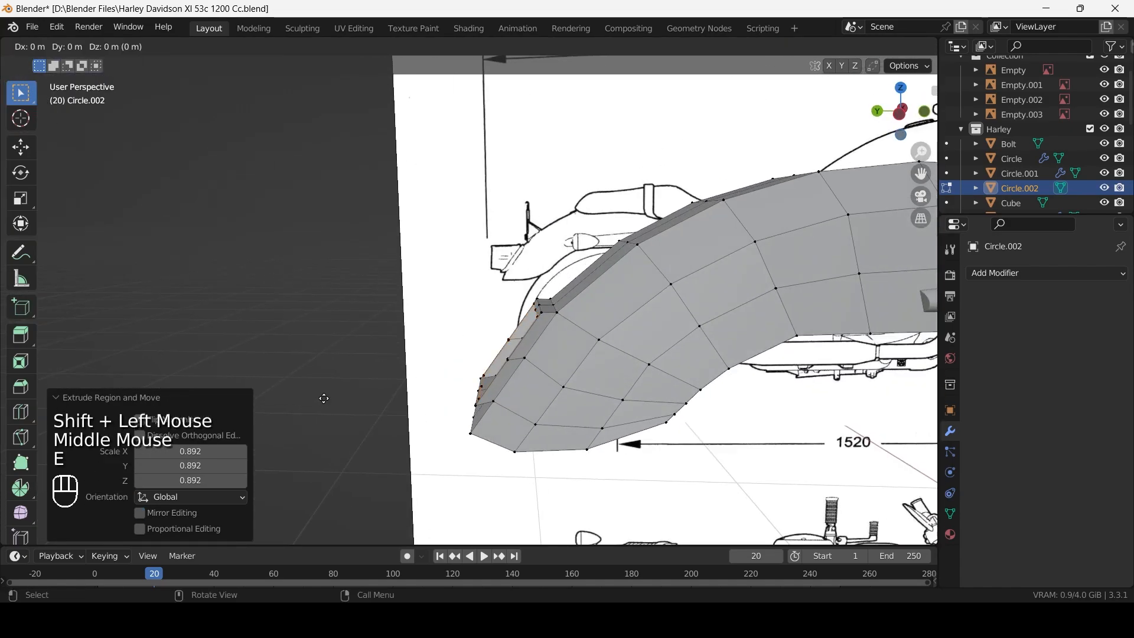
{"action": "key", "text": "y"}
{"action": "key", "text": "shift"}
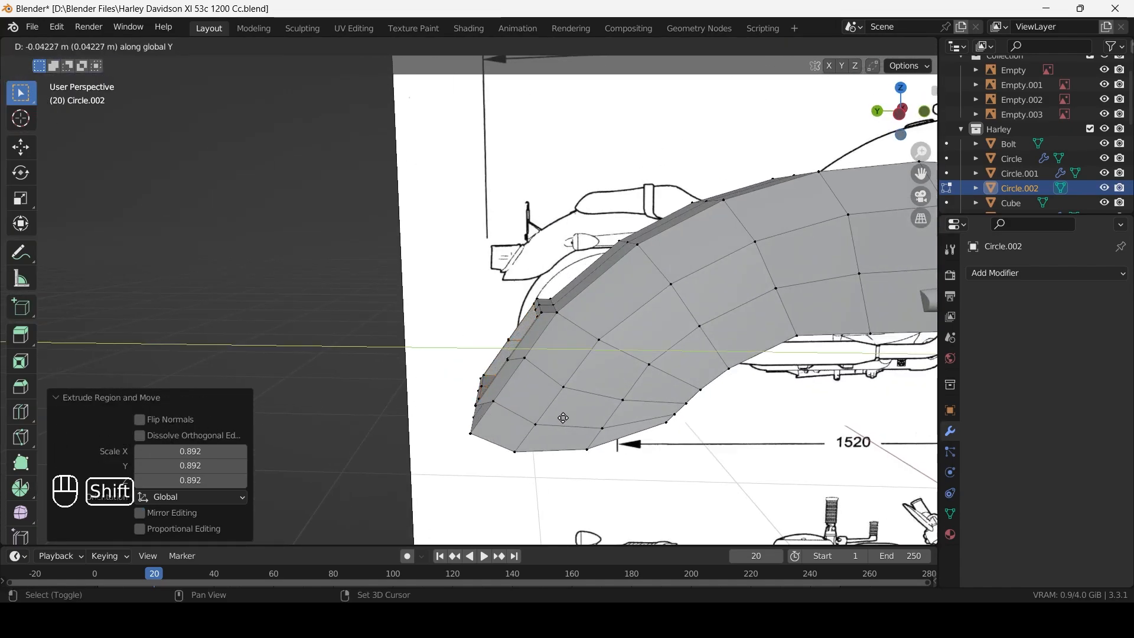
{"action": "left_click", "coordinate": [563, 417], "text": "shift"}
Push the innermost loop about 0.033 m deeper into the fender along Y.
{"action": "key", "text": "ctrl+KP_3"}
{"action": "key", "text": "alt+z"}
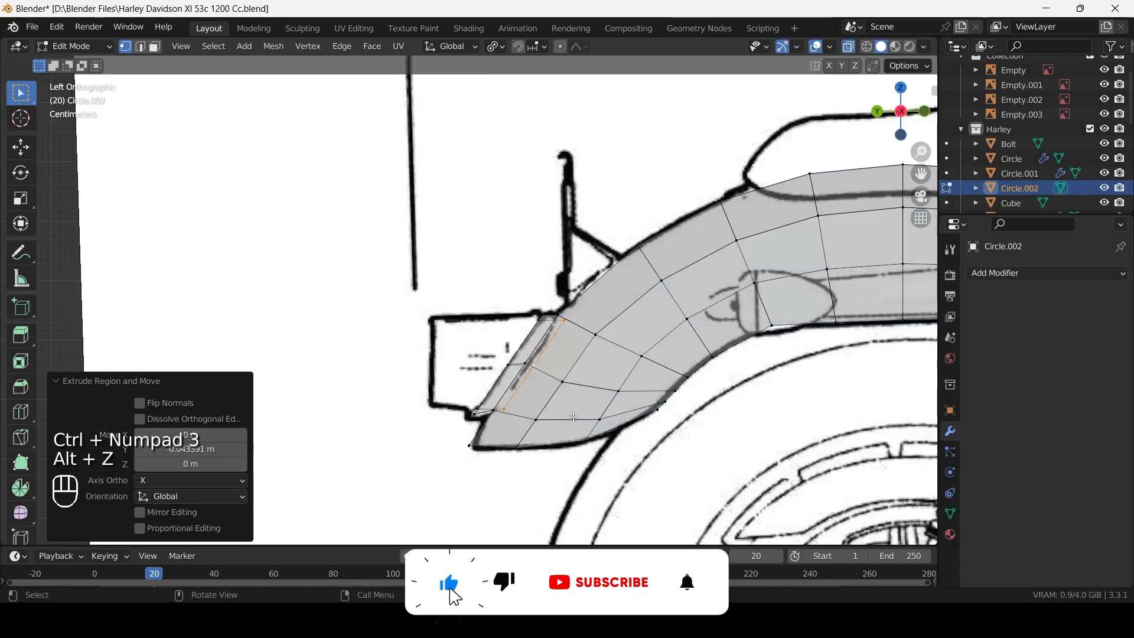
{"action": "key", "text": "g"}
{"action": "key", "text": "y"}
{"action": "key", "text": "shift"}
{"action": "left_click", "coordinate": [595, 416], "text": "shift"}
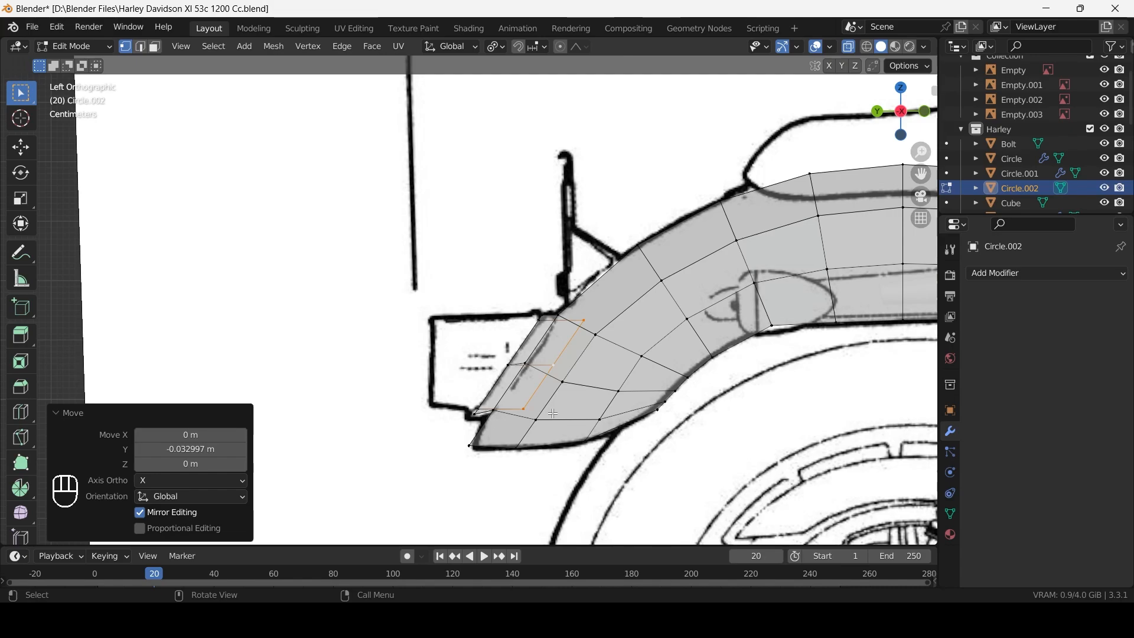
Duplicate the innermost loop in place and flatten the copy by scaling it to 0 along Y.
{"action": "key", "text": "shift+d"}
{"action": "right_click", "coordinate": [568, 406]}
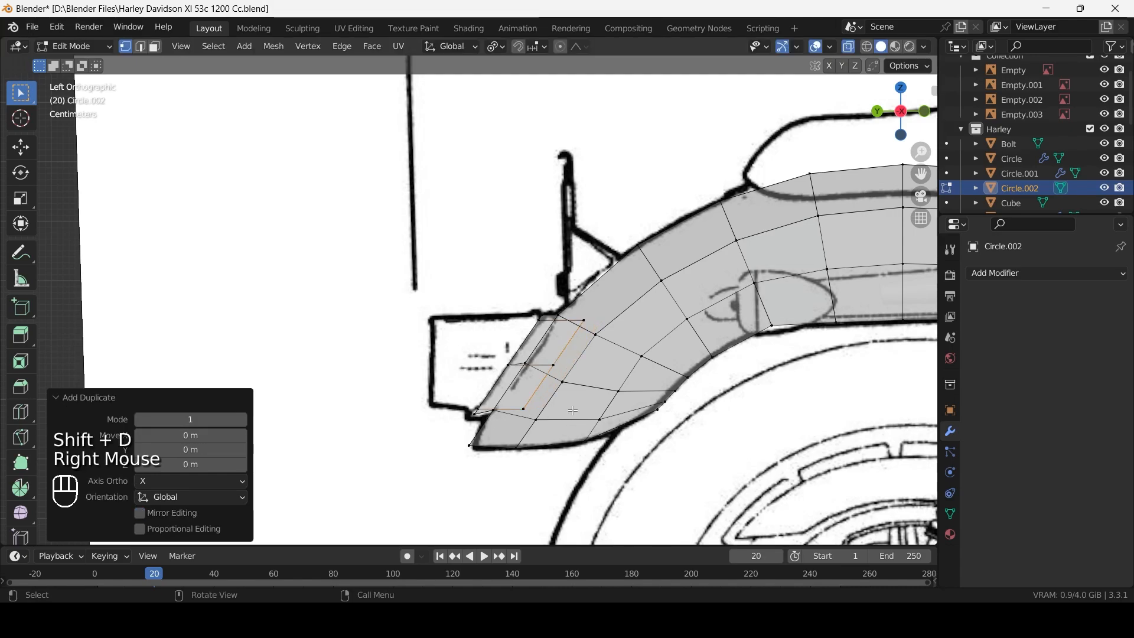
{"action": "key", "text": "s"}
{"action": "key", "text": "y"}
{"action": "key", "text": "KP_0"}
{"action": "left_click", "coordinate": [573, 410]}
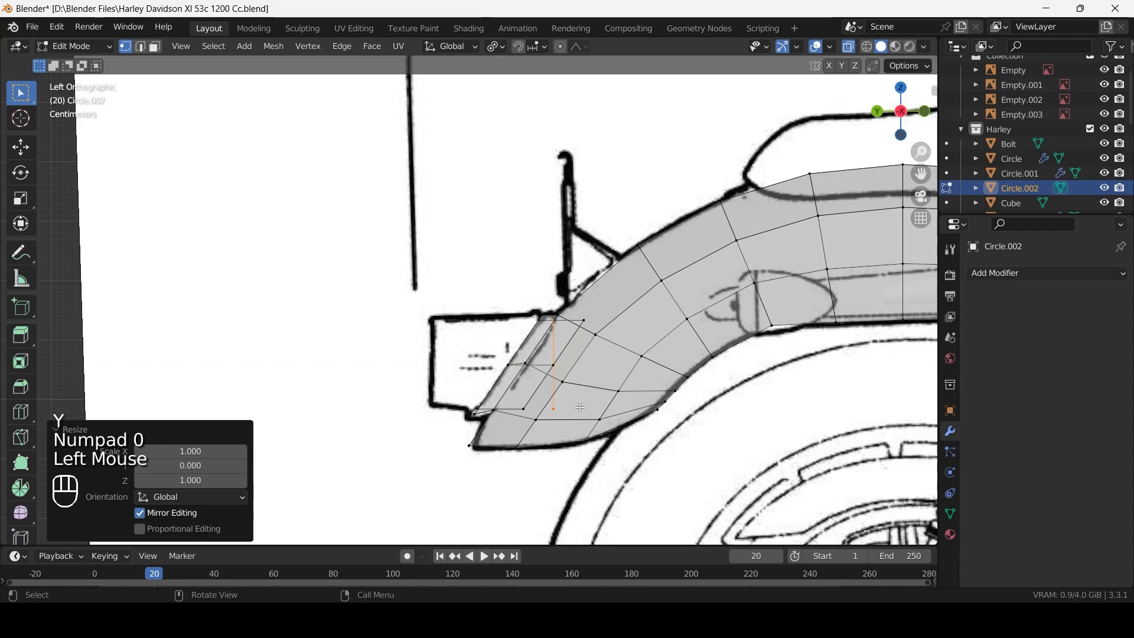
Separate the flattened loop into its own object and select that object.
{"action": "key", "text": "p"}
{"action": "left_click", "coordinate": [559, 353]}
{"action": "key", "text": "Tab"}
{"action": "key", "text": "Tab"}
{"action": "key", "text": "Tab"}
{"action": "left_click", "coordinate": [555, 350]}
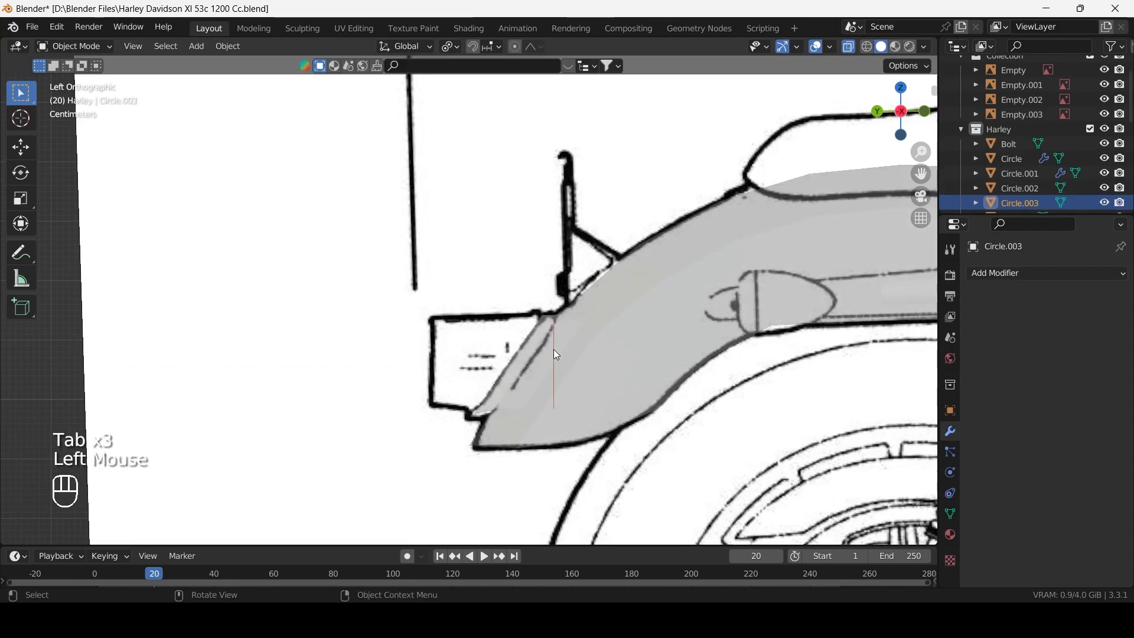
Move the whole separated loop about 0.022 m along Y and 0.013 m along Z to align with the tail light outline.
{"action": "key", "text": "Tab"}
{"action": "key", "text": "a"}
{"action": "key", "text": "g"}
{"action": "key", "text": "y"}
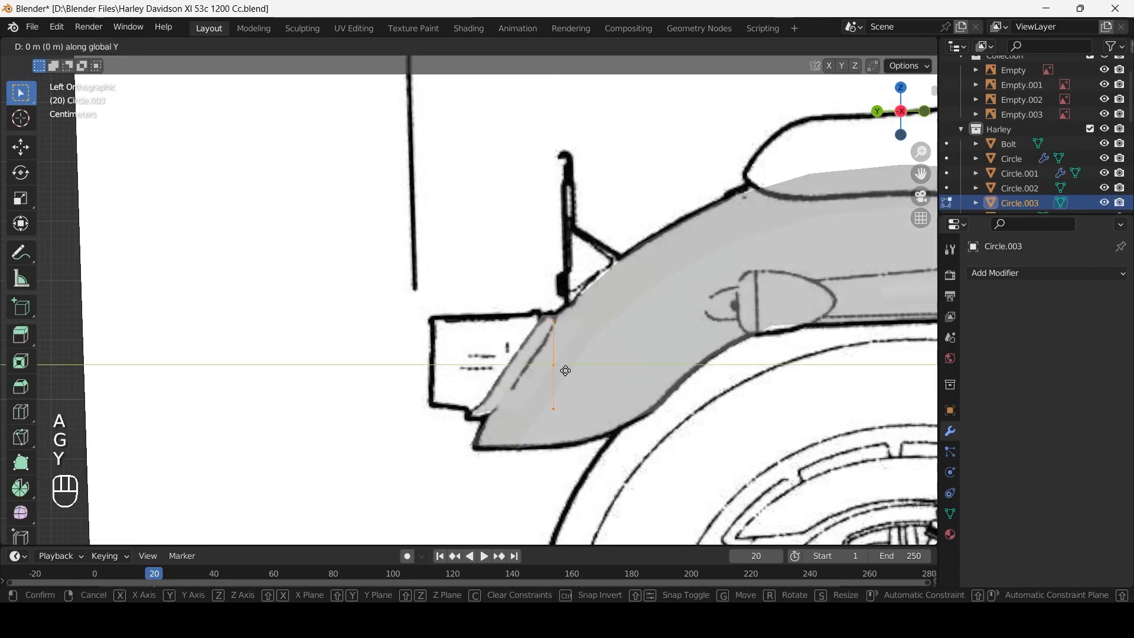
{"action": "left_click", "coordinate": [434, 375], "text": "shift"}
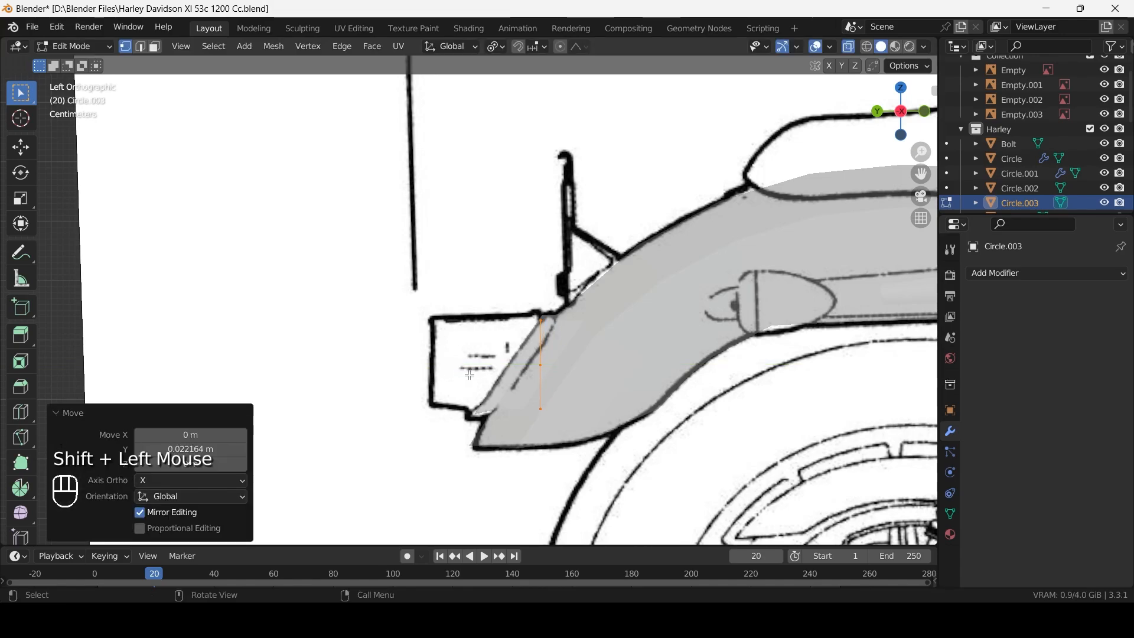
{"action": "key", "text": "g"}
{"action": "key", "text": "z"}
{"action": "left_click", "coordinate": [485, 295], "text": "shift"}
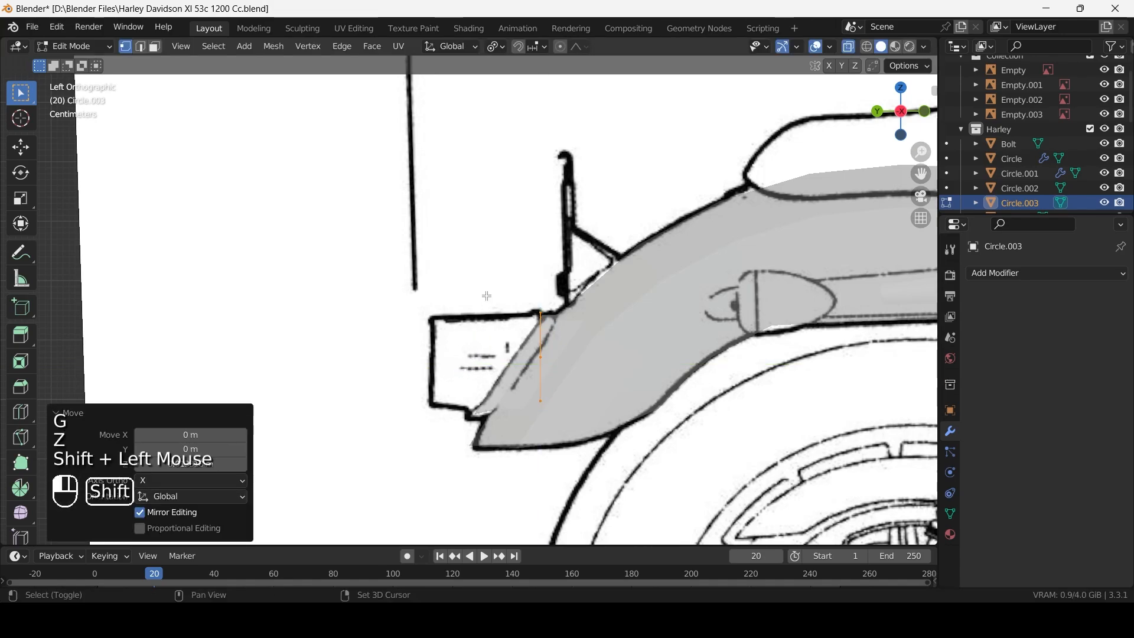
Extrude the loop along Y to the tail light's rear end and lower the new loop about 0.0045 m along Z.
{"action": "key", "text": "e"}
{"action": "key", "text": "y"}
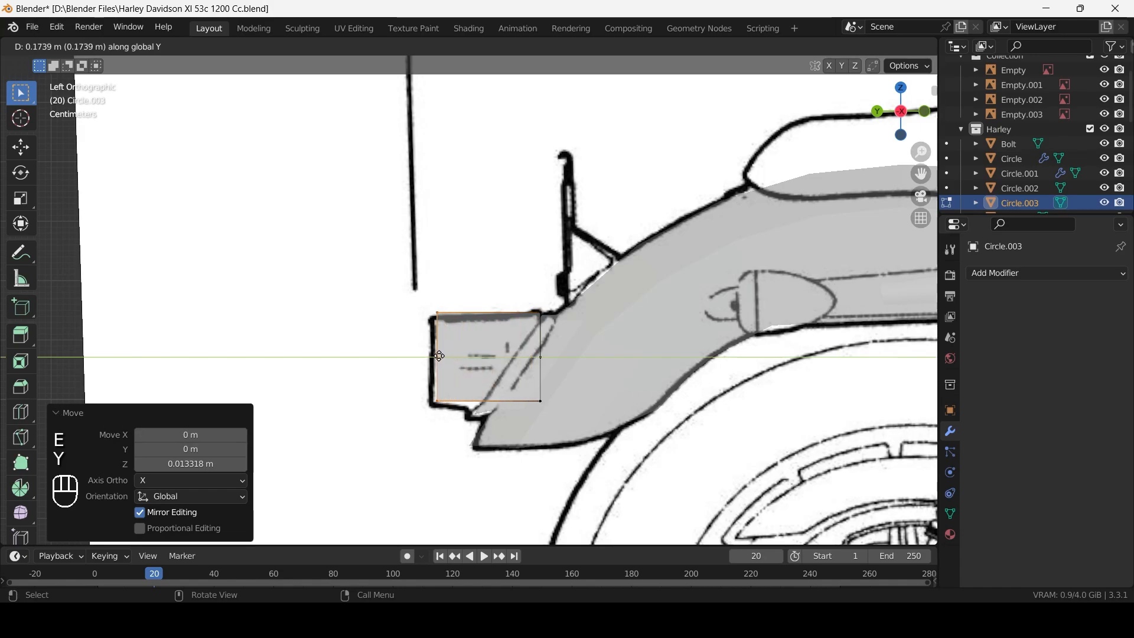
{"action": "left_click", "coordinate": [432, 357], "text": "shift"}
{"action": "key", "text": "g"}
{"action": "key", "text": "z"}
{"action": "left_click", "coordinate": [432, 356], "text": "shift"}
Lower the bottom vertices at the tail light box's fender end about 0.019 m along Z.
{"action": "left_click", "coordinate": [491, 404]}
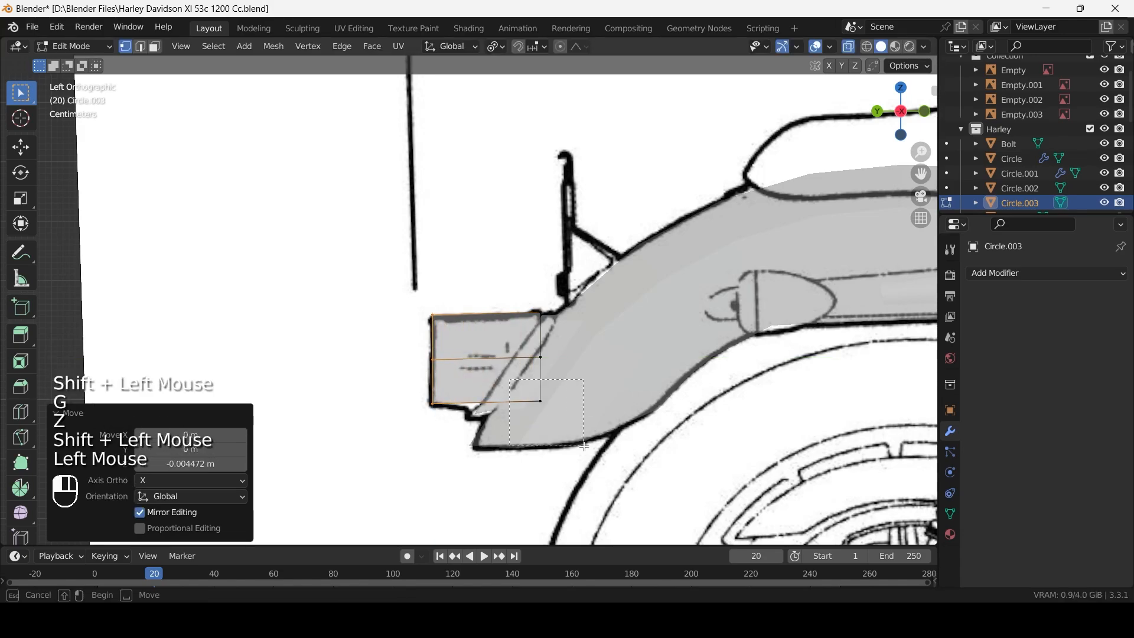
{"action": "key", "text": "g"}
{"action": "key", "text": "z"}
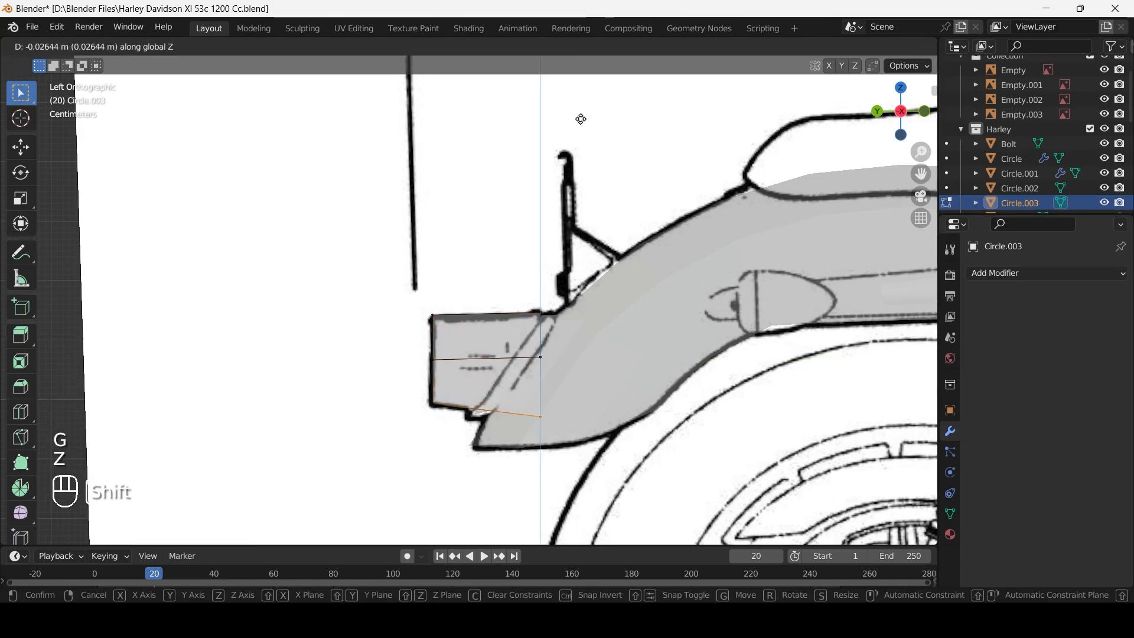
{"action": "left_click", "coordinate": [594, 76], "text": "shift"}
Readjust the height of the tail light box's bottom edge at the fender end along Z and check it in the left view.
{"action": "key", "text": "alt+z"}
{"action": "scroll", "coordinate": [519, 296], "scroll_direction": "up", "scroll_amount": 2}
{"action": "key", "text": "alt+z"}
{"action": "scroll", "coordinate": [519, 296], "scroll_direction": "down", "scroll_amount": 1}
{"action": "middle_click_drag", "start_coordinate": [519, 295], "coordinate": [561, 448]}
{"action": "key", "text": "alt+z"}
{"action": "key", "text": "g"}
{"action": "key", "text": "z"}
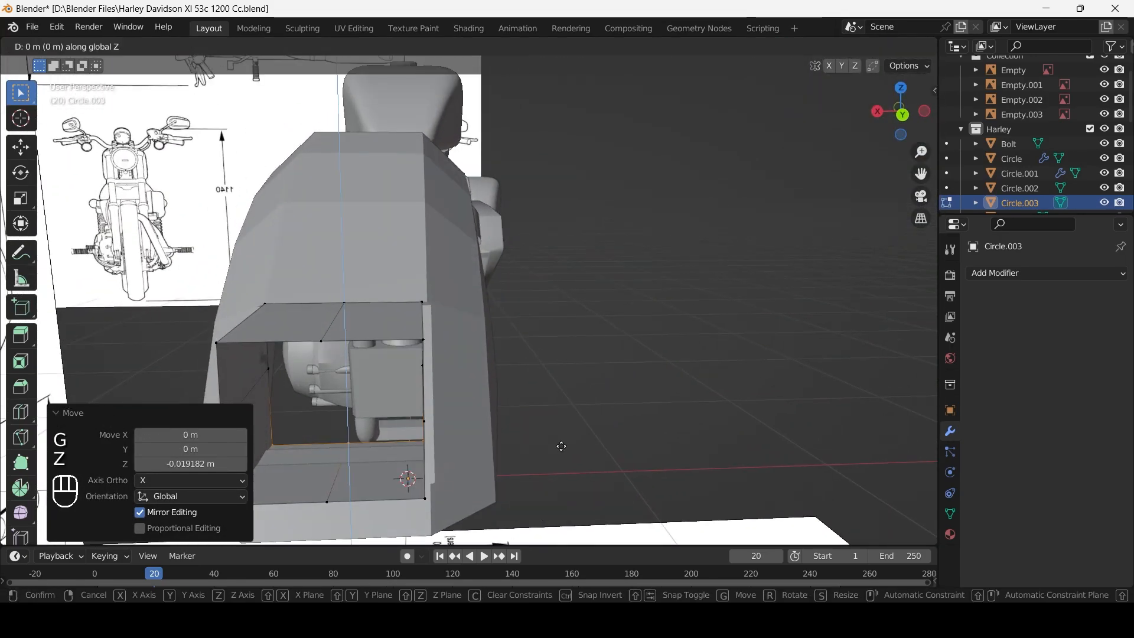
{"action": "left_click", "coordinate": [547, 404], "text": "shift"}
{"action": "key", "text": "ctrl+KP_3"}
{"action": "middle_click_drag", "start_coordinate": [547, 401], "coordinate": [608, 317], "text": "shift"}
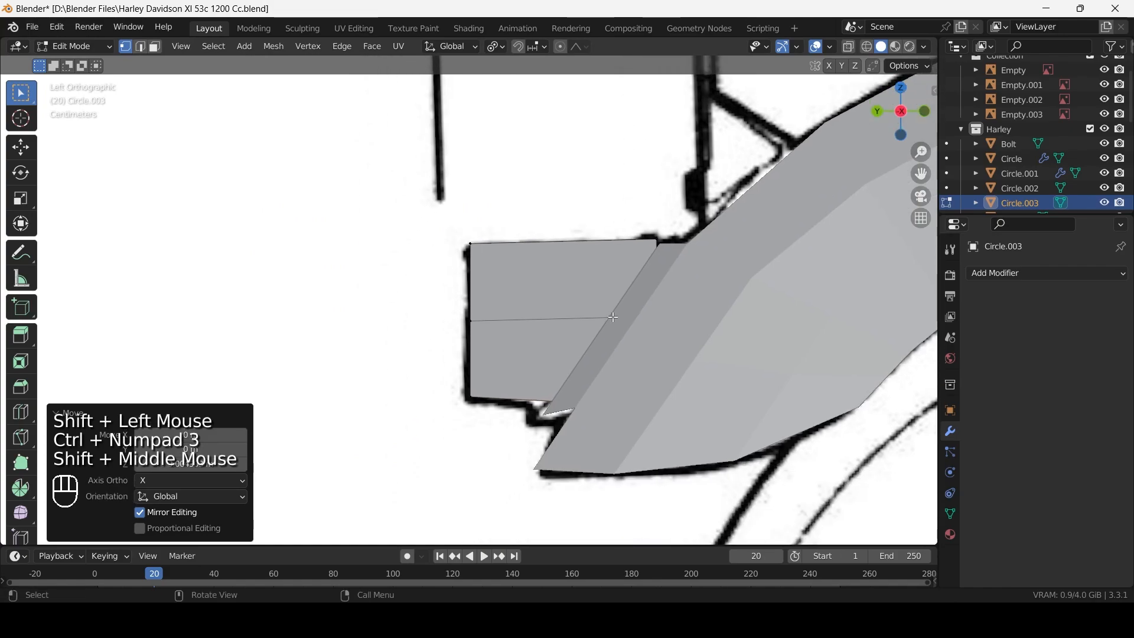
Add a vertical loop cut around the tail light box with a slide factor of about -0.128, where its bottom meets the fender.
{"action": "key", "text": "ctrl+r"}
{"action": "left_click", "coordinate": [542, 358]}
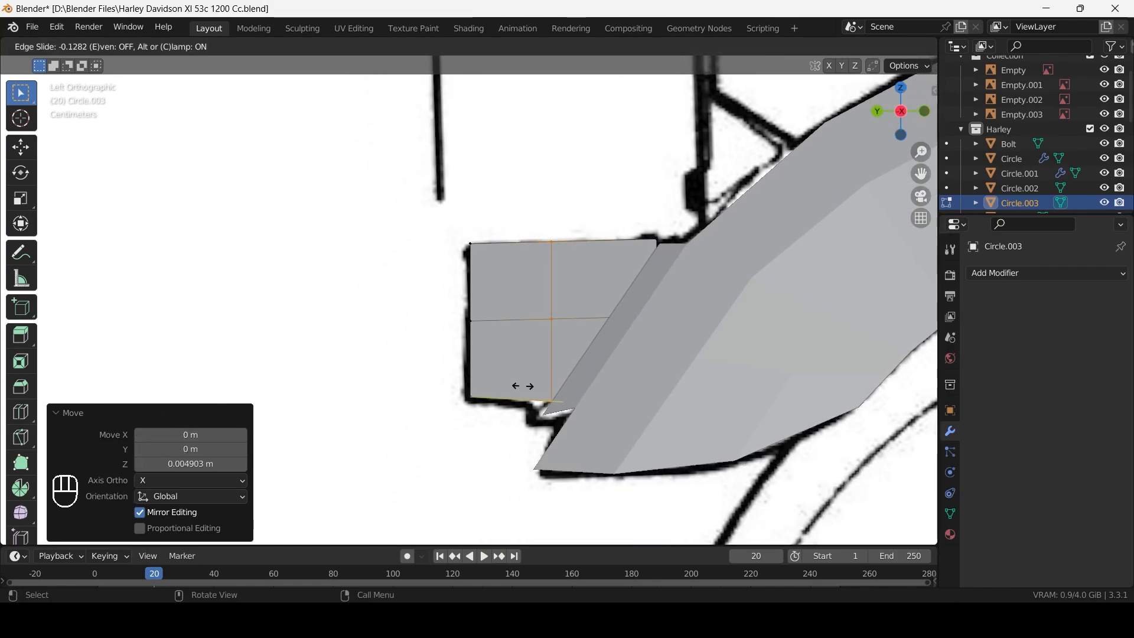
{"action": "left_click", "coordinate": [522, 386]}
{"action": "key", "text": "alt+z"}
{"action": "key", "text": "alt+z"}
{"action": "middle_click_drag", "start_coordinate": [526, 387], "coordinate": [472, 378]}
{"action": "scroll", "coordinate": [463, 380], "scroll_direction": "up", "scroll_amount": 2}
{"action": "scroll", "coordinate": [473, 378], "scroll_direction": "down", "scroll_amount": 1}
{"action": "middle_click_drag", "start_coordinate": [473, 378], "coordinate": [673, 428], "text": "shift"}
{"action": "scroll", "coordinate": [475, 373], "scroll_direction": "up", "scroll_amount": 1}
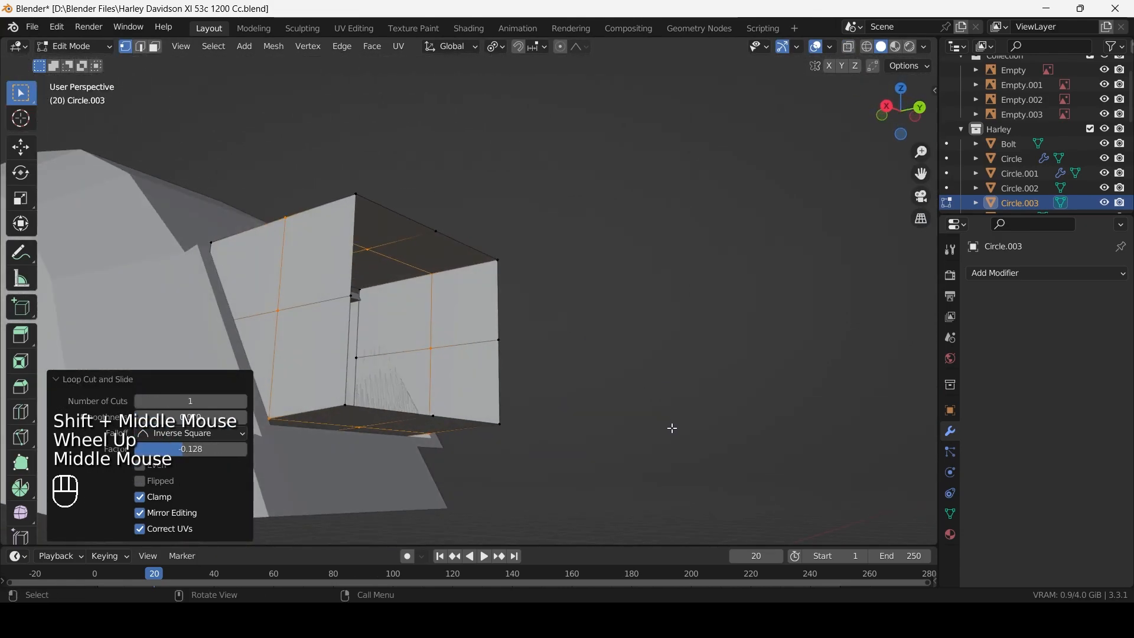
Isolate the bottom vertices of the tail light box's new loop and adjust their height along Z to the blueprint outline.
{"action": "key", "text": "ctrl+KP_3"}
{"action": "key", "text": "alt+z"}
{"action": "left_click", "coordinate": [643, 349], "text": "ctrl"}
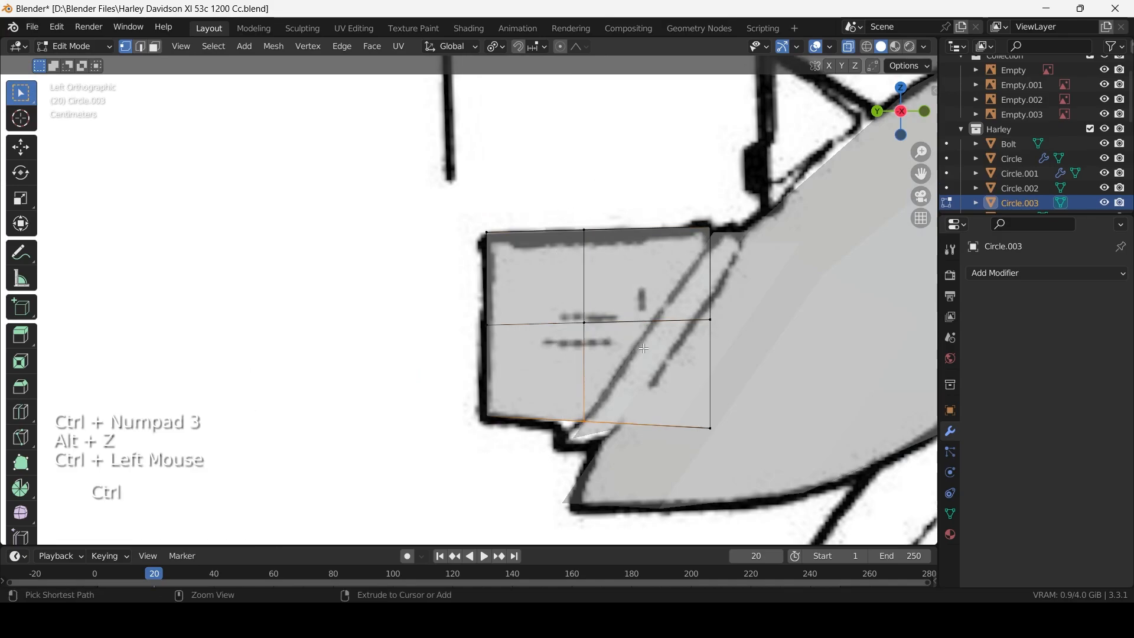
{"action": "key", "text": "alt+z"}
{"action": "key", "text": "g"}
{"action": "key", "text": "z"}
{"action": "left_click", "coordinate": [645, 350], "text": "shift"}
{"action": "middle_click_drag", "start_coordinate": [645, 350], "coordinate": [615, 378]}
Select the bottom vertices at the tail light box's fender end and shift them about 0.0014 m along Z.
{"action": "left_click_drag", "start_coordinate": [395, 319], "coordinate": [594, 345]}
{"action": "middle_click_drag", "start_coordinate": [595, 344], "coordinate": [661, 343], "text": "shift"}
{"action": "left_click_drag", "start_coordinate": [623, 322], "coordinate": [585, 301], "text": "ctrl"}
{"action": "middle_click_drag", "start_coordinate": [585, 301], "coordinate": [570, 280]}
{"action": "key", "text": "g"}
{"action": "key", "text": "z"}
{"action": "left_click", "coordinate": [574, 282], "text": "shift"}
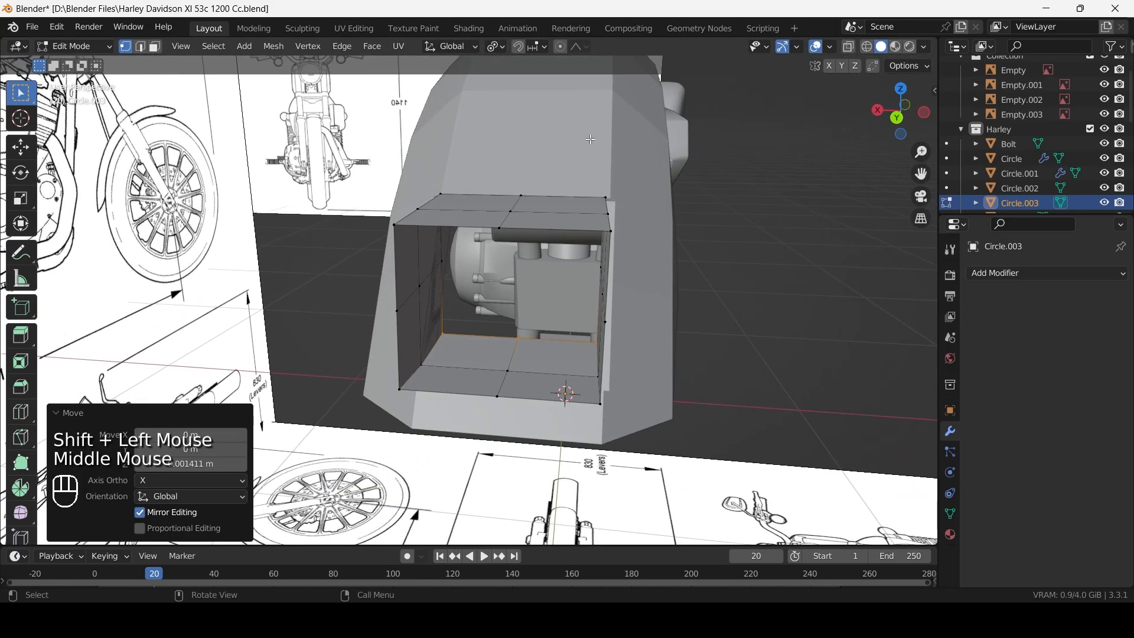
Reposition the tail light box's two side walls along X, one side at a time, to fit the fender recess.
{"action": "left_click_drag", "start_coordinate": [571, 184], "coordinate": [694, 416]}
{"action": "scroll", "coordinate": [697, 415], "scroll_direction": "up", "scroll_amount": 1}
{"action": "mouse_move", "coordinate": [697, 414]}
{"action": "middle_mouse_down"}
{"action": "mouse_move", "coordinate": [735, 410]}
{"action": "mouse_move", "coordinate": [654, 408]}
{"action": "mouse_move", "coordinate": [680, 408]}
{"action": "middle_mouse_up"}
{"action": "key", "text": "g"}
{"action": "key", "text": "z"}
{"action": "key", "text": "x"}
{"action": "left_click", "coordinate": [734, 410], "text": "shift"}
{"action": "left_click_drag", "start_coordinate": [318, 152], "coordinate": [482, 453]}
{"action": "key", "text": "g"}
{"action": "key", "text": "x"}
{"action": "left_click", "coordinate": [483, 453], "text": "shift"}
{"action": "scroll", "coordinate": [482, 453], "scroll_direction": "down", "scroll_amount": 2}
{"action": "middle_click_drag", "start_coordinate": [483, 453], "coordinate": [496, 425]}
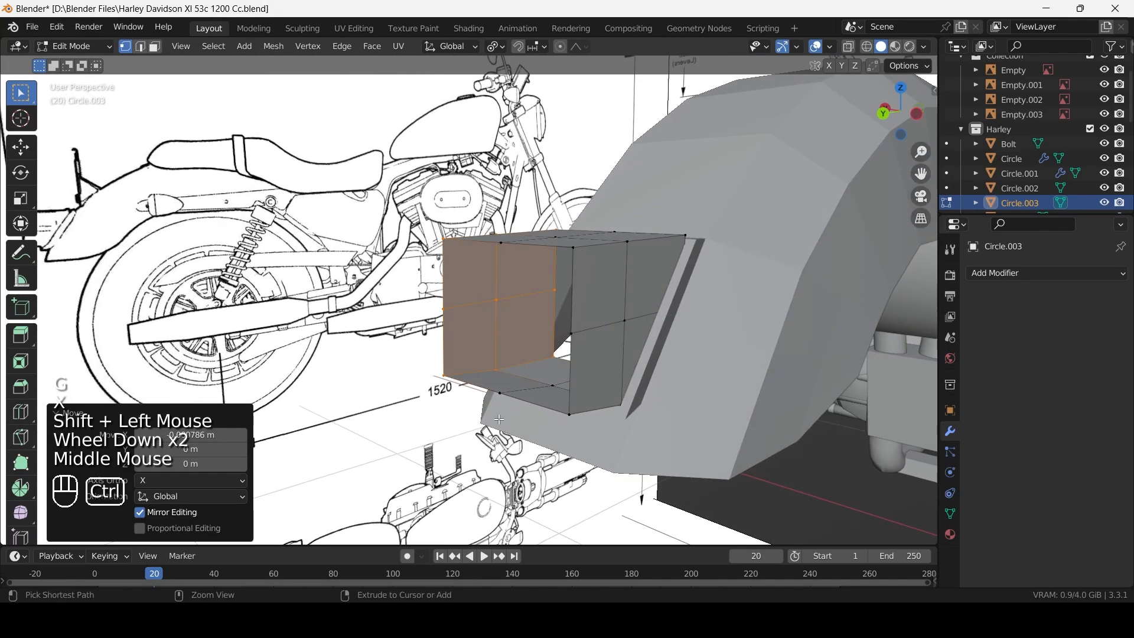
Switch from the tail light box to editing the rear fender mesh in a see-through left view.
{"action": "key", "text": "ctrl+KP_3"}
{"action": "scroll", "coordinate": [499, 420], "scroll_direction": "up", "scroll_amount": 1}
{"action": "scroll", "coordinate": [598, 428], "scroll_direction": "up", "scroll_amount": 1}
{"action": "middle_click_drag", "start_coordinate": [598, 428], "coordinate": [674, 378], "text": "shift"}
{"action": "scroll", "coordinate": [678, 380], "scroll_direction": "down", "scroll_amount": 2}
{"action": "key", "text": "Tab"}
{"action": "left_click", "coordinate": [677, 379]}
{"action": "key", "text": "Tab"}
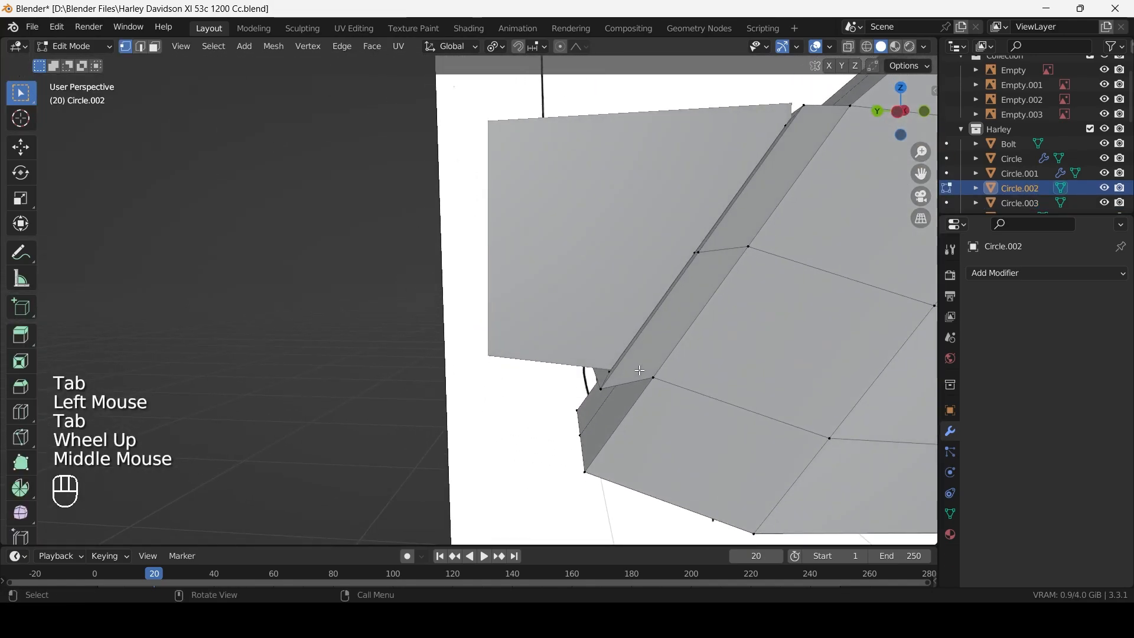
{"action": "key", "text": "ctrl+KP_3"}
{"action": "key", "text": "alt+z"}
{"action": "scroll", "coordinate": [671, 379], "scroll_direction": "up", "scroll_amount": 2}
{"action": "left_click", "coordinate": [667, 380]}
{"action": "key", "text": "g"}
{"action": "key", "text": "y"}
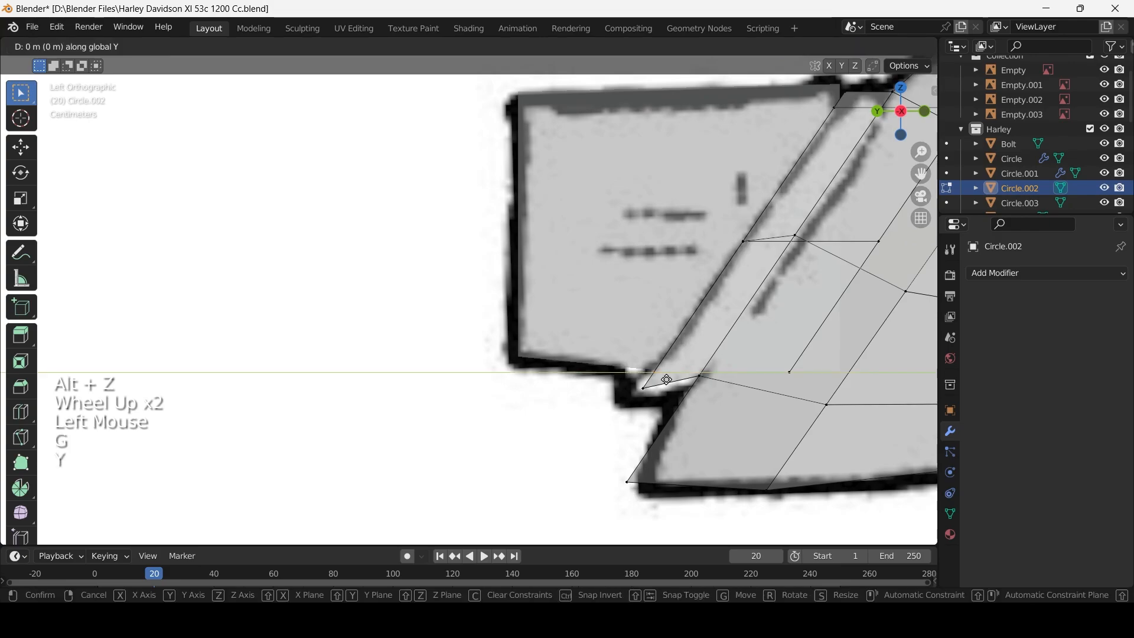
{"action": "right_click", "coordinate": [576, 368]}
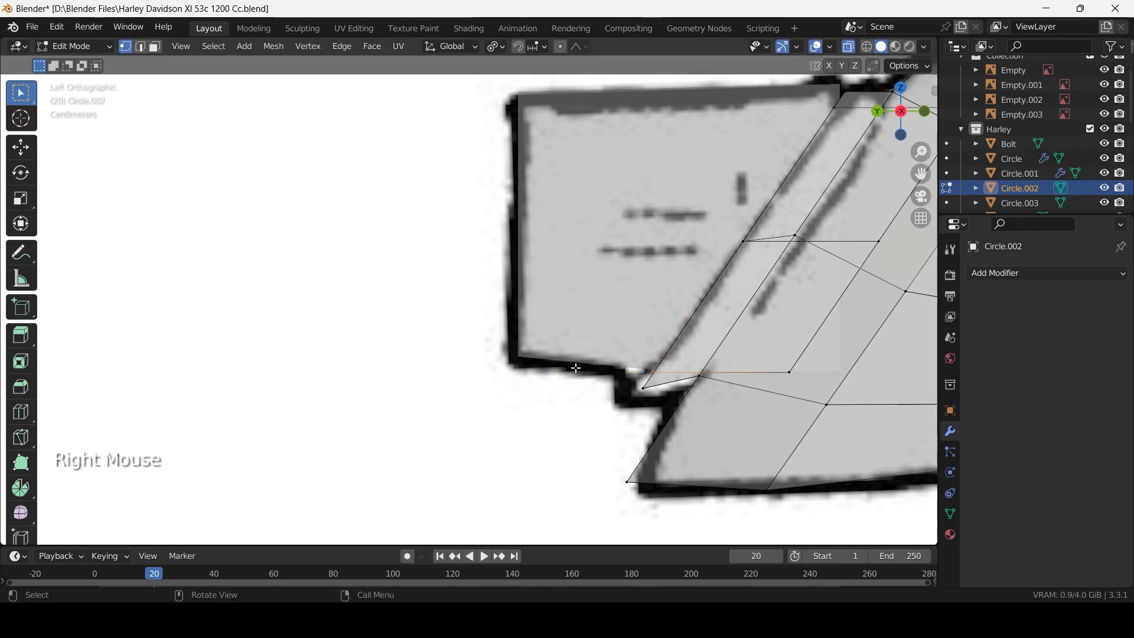
Move the rear fender recess's protruding lower corner along Y to follow the blueprint line and finish editing the fender.
{"action": "left_click", "coordinate": [643, 388]}
{"action": "key", "text": "g"}
{"action": "key", "text": "y"}
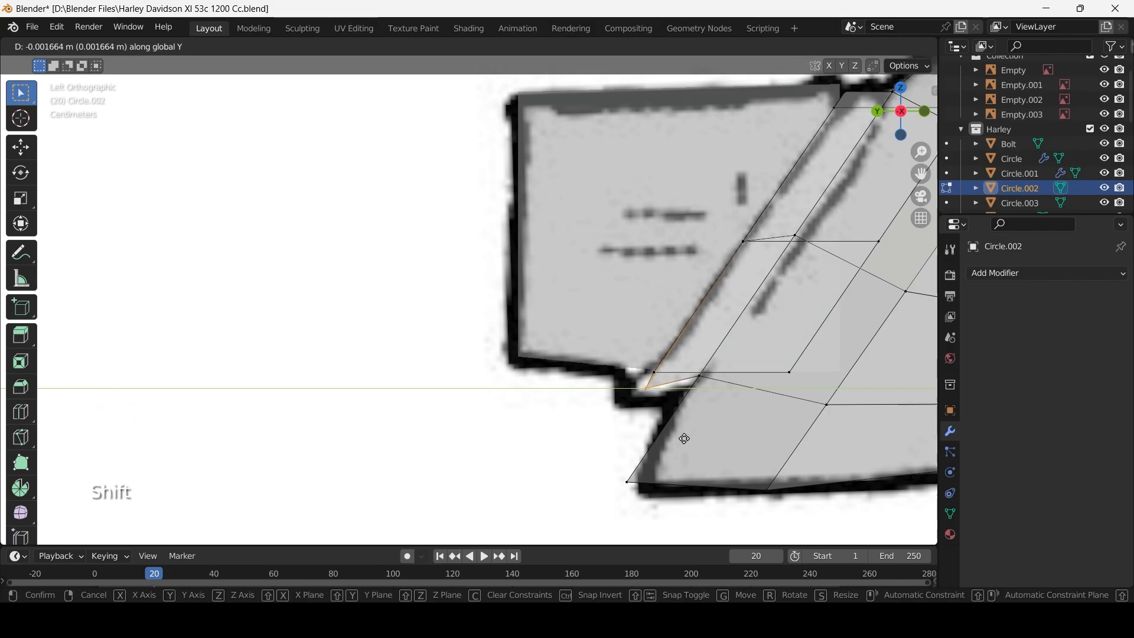
{"action": "left_click", "coordinate": [751, 446], "text": "shift"}
{"action": "scroll", "coordinate": [738, 369], "scroll_direction": "down", "scroll_amount": 2}
{"action": "key", "text": "Tab"}
{"action": "key", "text": "alt+z"}
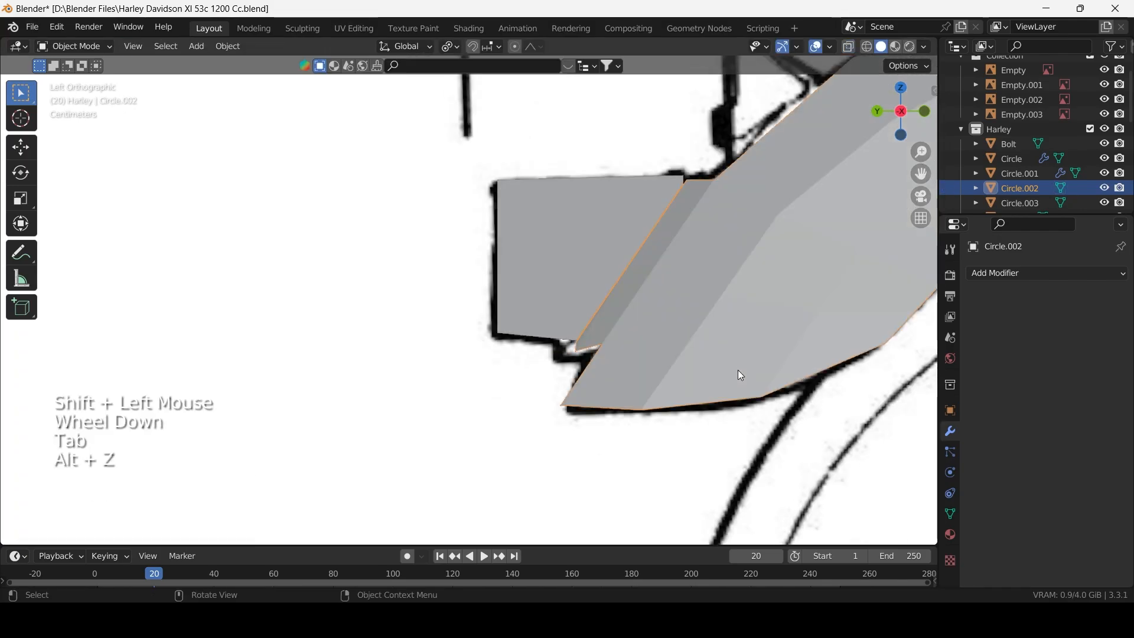
Fill the tail light box's open rear end with a face and split it by connecting the opposite middle vertices.
{"action": "middle_click_drag", "start_coordinate": [738, 369], "coordinate": [735, 386]}
{"action": "key", "text": "Tab"}
{"action": "left_click", "coordinate": [598, 313]}
{"action": "key", "text": "Tab"}
{"action": "middle_click_drag", "start_coordinate": [598, 313], "coordinate": [673, 277]}
{"action": "left_click", "coordinate": [589, 249], "text": "alt"}
{"action": "middle_click_drag", "start_coordinate": [589, 249], "coordinate": [649, 238]}
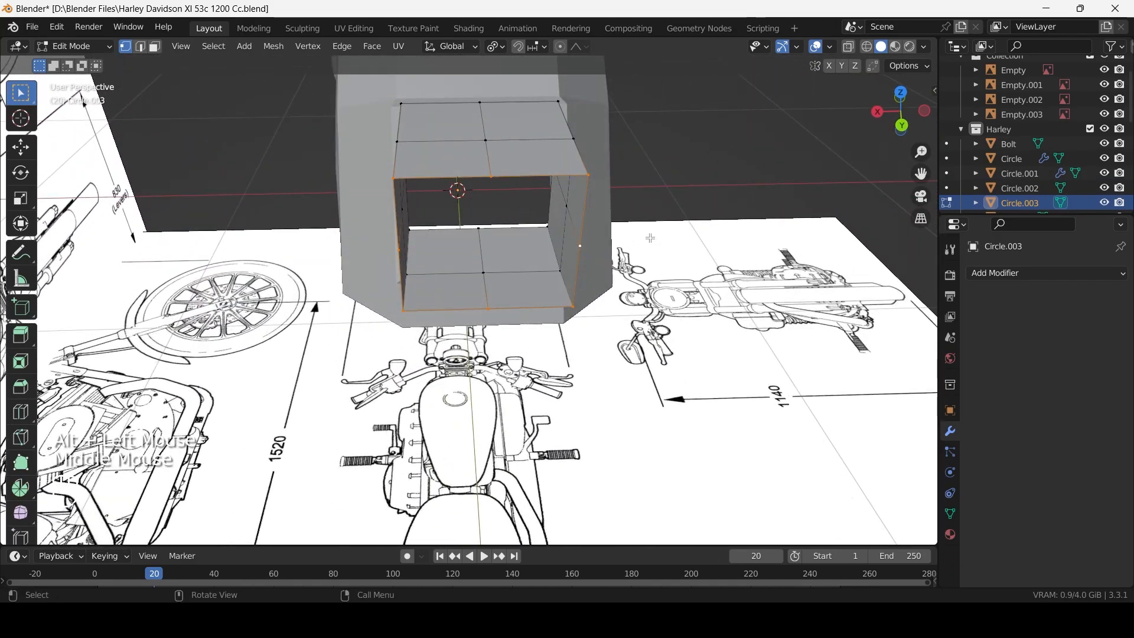
{"action": "key", "text": "f"}
{"action": "left_click", "coordinate": [488, 235]}
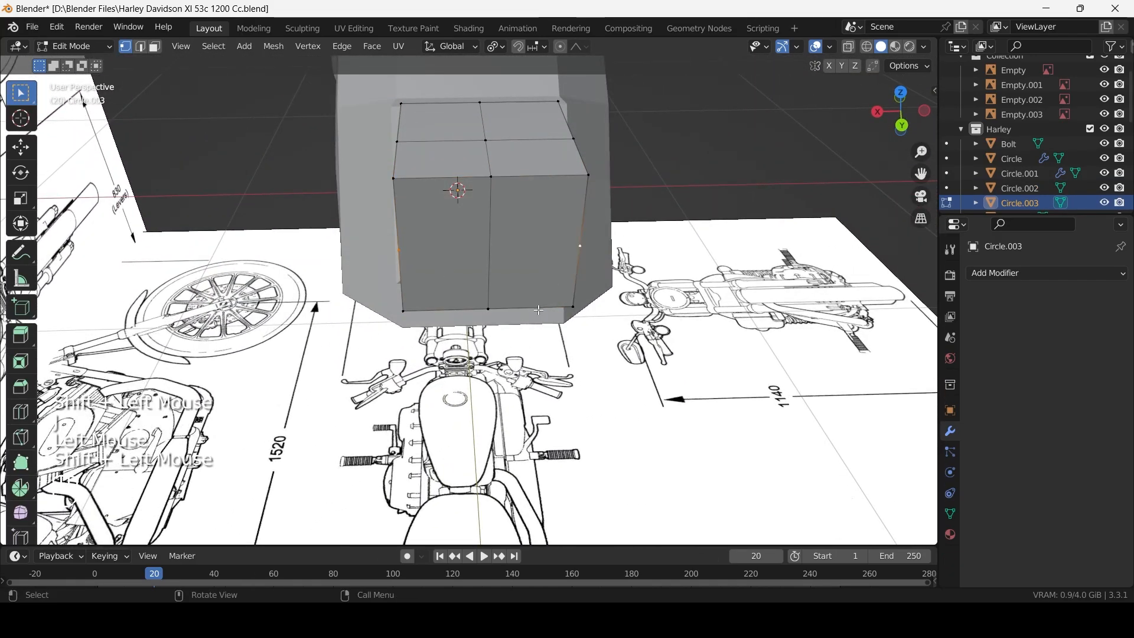
{"action": "scroll", "coordinate": [539, 310], "scroll_direction": "down", "scroll_amount": 2}
{"action": "key", "text": "Tab"}
Bevel the perimeter edges of the tail light box's rear face with 3 segments.
{"action": "middle_click_drag", "start_coordinate": [539, 310], "coordinate": [438, 271]}
{"action": "key", "text": "ctrl+KP_3"}
{"action": "key", "text": "Tab"}
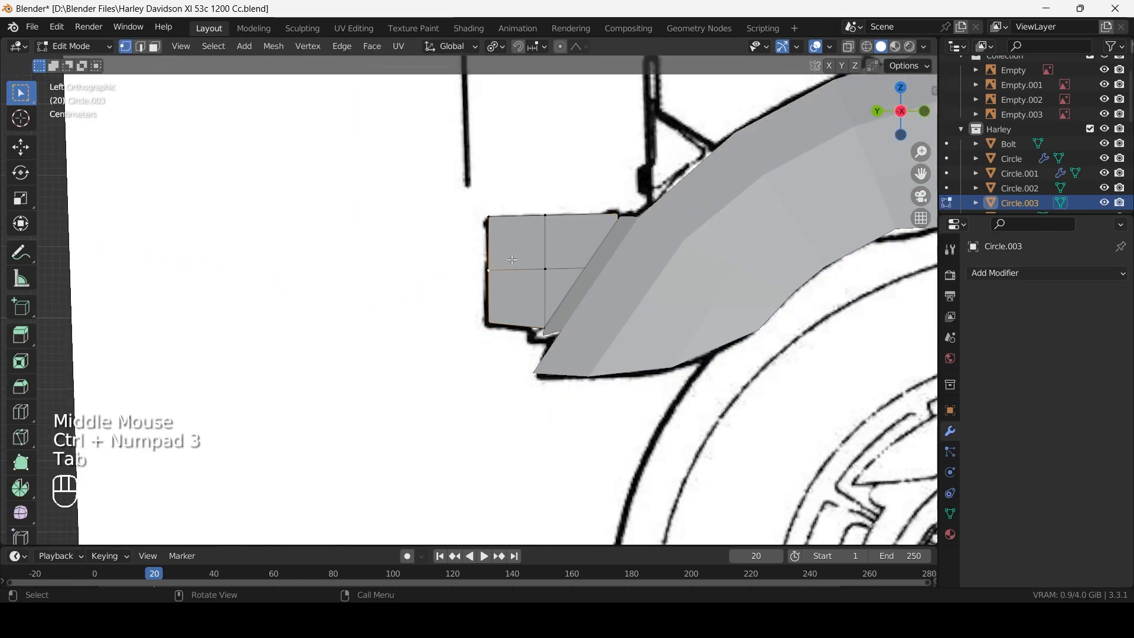
{"action": "key", "text": "alt+z"}
{"action": "middle_click_drag", "start_coordinate": [512, 260], "coordinate": [567, 268]}
{"action": "left_click", "coordinate": [520, 260], "text": "alt+shift"}
{"action": "left_click", "coordinate": [526, 234], "text": "alt+shift"}
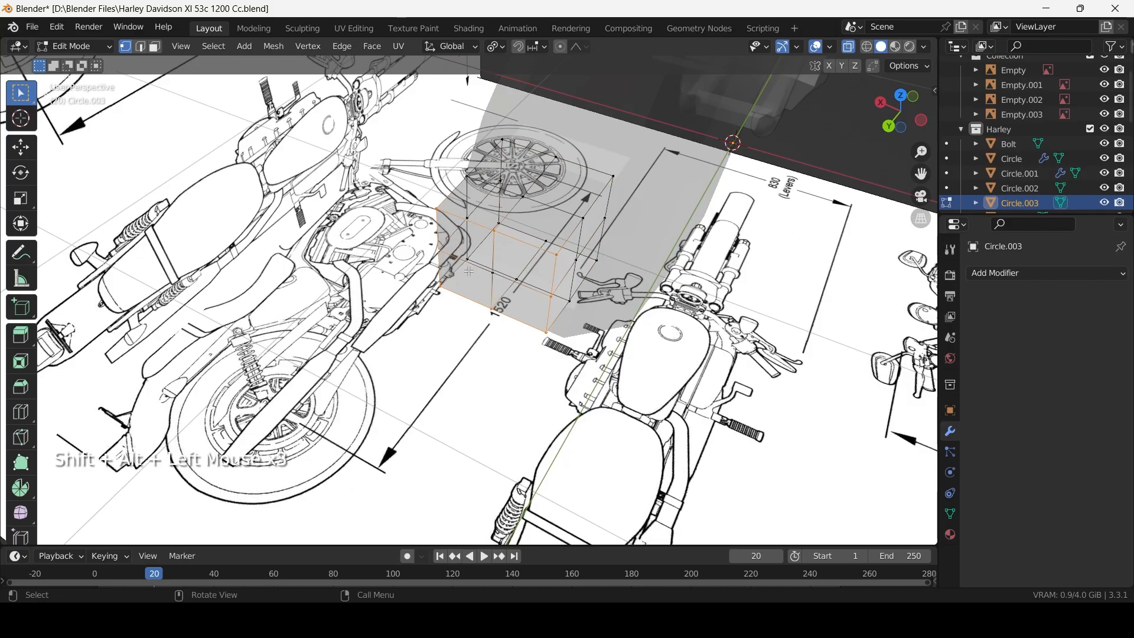
{"action": "scroll", "coordinate": [469, 271], "scroll_direction": "up", "scroll_amount": 2}
{"action": "key", "text": "alt+z"}
{"action": "key", "text": "ctrl+b"}
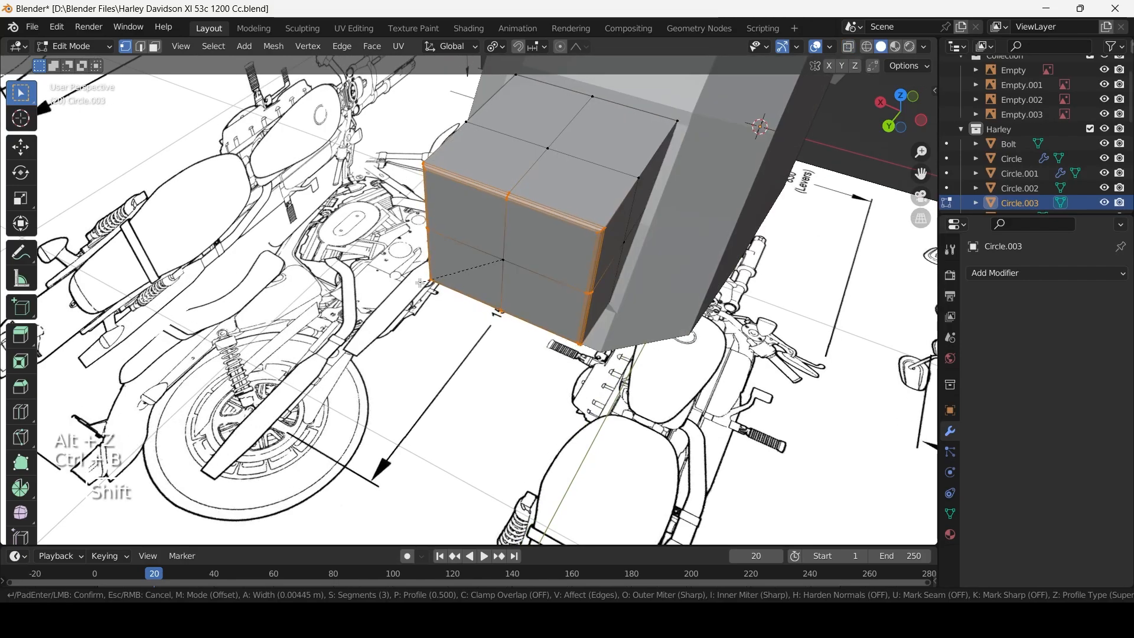
{"action": "left_click", "coordinate": [376, 284], "text": "shift"}
{"action": "scroll", "coordinate": [455, 264], "scroll_direction": "down", "scroll_amount": 2}
{"action": "key", "text": "Tab"}
Check the bevelled tail light box against the side blueprint in the left view and from an angle.
{"action": "middle_click_drag", "start_coordinate": [455, 264], "coordinate": [468, 241]}
{"action": "key", "text": "ctrl+KP_3"}
{"action": "left_click", "coordinate": [349, 273]}
{"action": "scroll", "coordinate": [349, 273], "scroll_direction": "down", "scroll_amount": 2}
{"action": "left_click", "coordinate": [349, 274]}
{"action": "scroll", "coordinate": [349, 273], "scroll_direction": "up", "scroll_amount": 2}
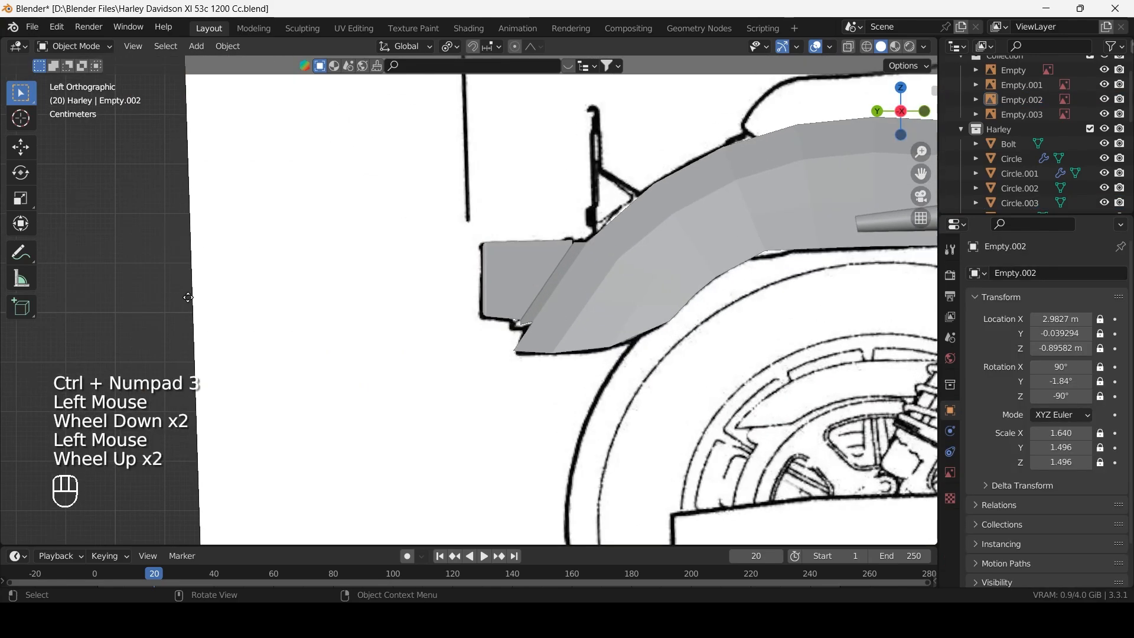
{"action": "middle_click_drag", "start_coordinate": [349, 274], "coordinate": [172, 313]}
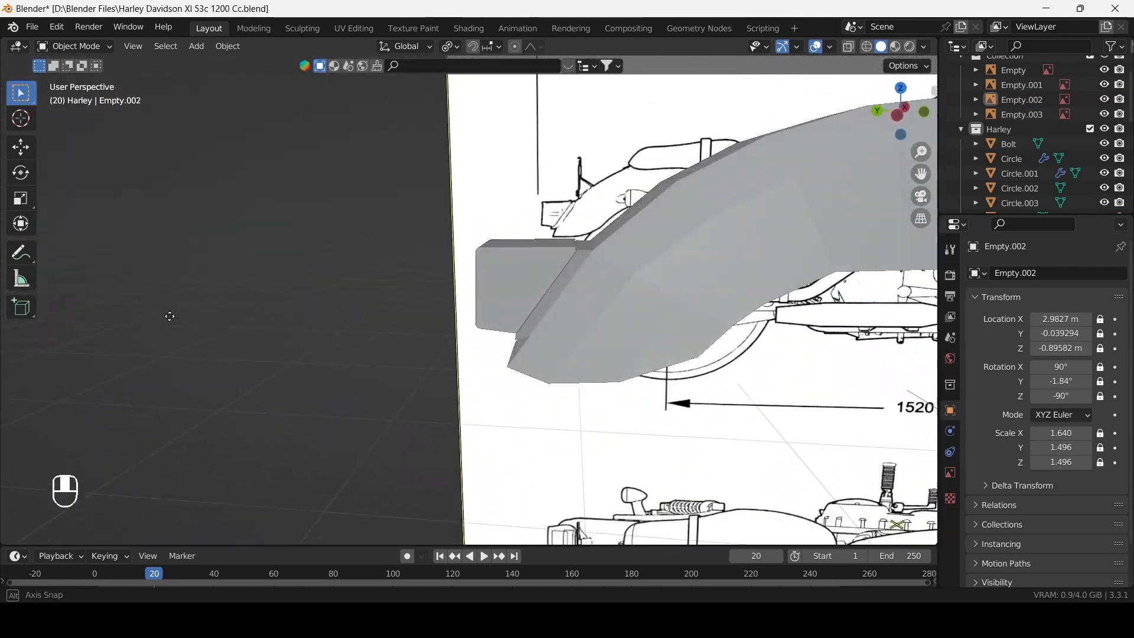
{"action": "key", "text": "Tab"}
{"action": "scroll", "coordinate": [567, 291], "scroll_direction": "up", "scroll_amount": 2}
{"action": "key", "text": "Tab"}
Extrude the tail light box's fender-end loop inward by scaling it and move the new loop about 0.0024 m along Y.
{"action": "left_click", "coordinate": [596, 277]}
{"action": "key", "text": "Tab"}
{"action": "key", "text": "ctrl+KP_3"}
{"action": "scroll", "coordinate": [625, 265], "scroll_direction": "up", "scroll_amount": 2}
{"action": "middle_click_drag", "start_coordinate": [625, 265], "coordinate": [595, 281], "text": "shift"}
{"action": "key", "text": "alt+z"}
{"action": "key", "text": "alt+z"}
{"action": "key", "text": "alt+z"}
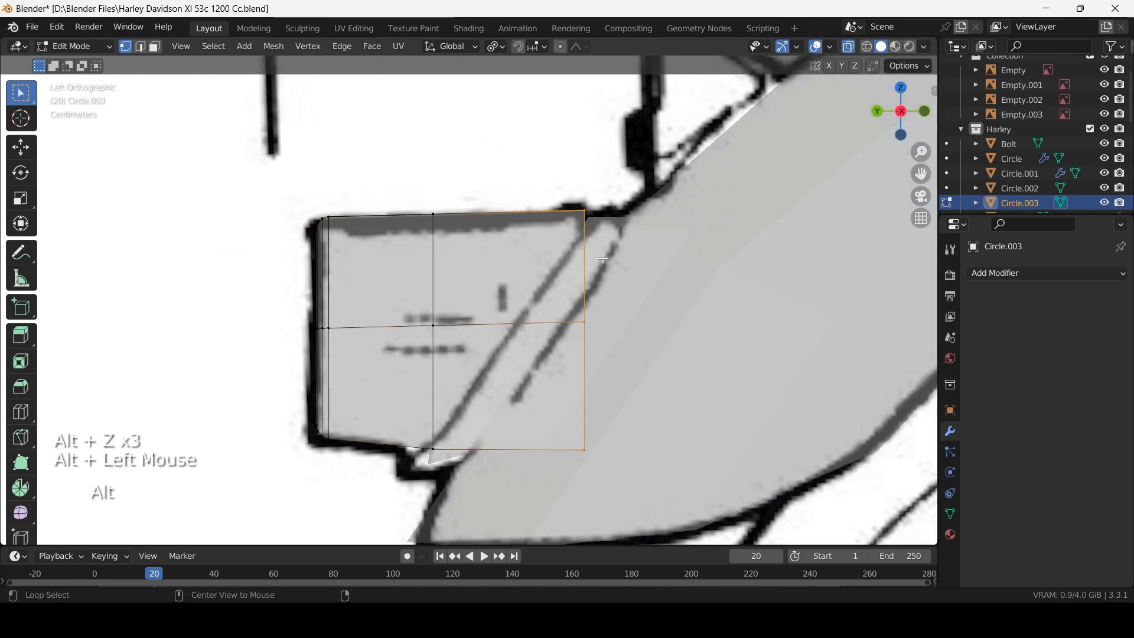
{"action": "key", "text": "e"}
{"action": "key", "text": "s"}
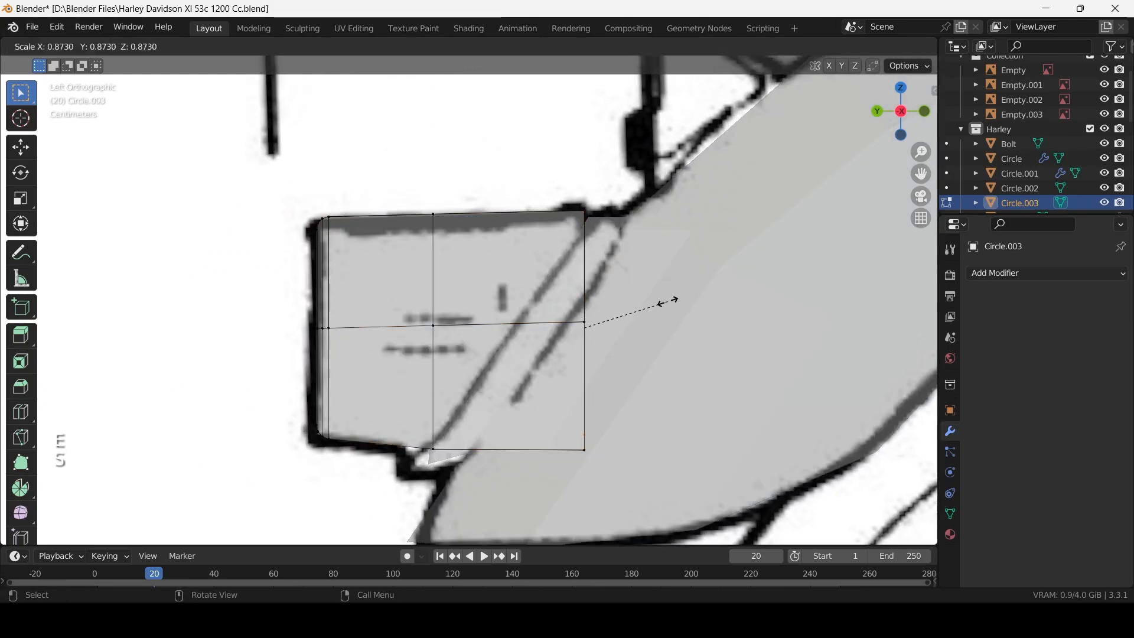
{"action": "left_click", "coordinate": [667, 301]}
{"action": "key", "text": "g"}
{"action": "key", "text": "y"}
{"action": "left_click", "coordinate": [703, 311], "text": "shift"}
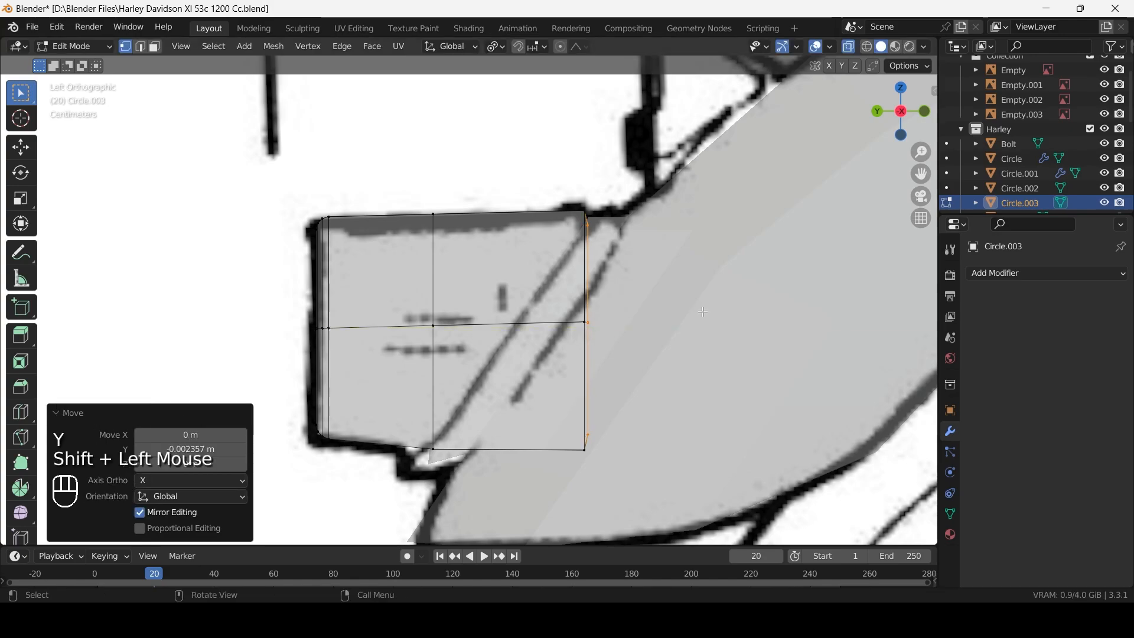
Extrude the inner fender-end loop about 0.042 m along Y into the fender.
{"action": "key", "text": "e"}
{"action": "key", "text": "y"}
{"action": "left_click", "coordinate": [762, 314]}
{"action": "middle_click_drag", "start_coordinate": [762, 314], "coordinate": [652, 335]}
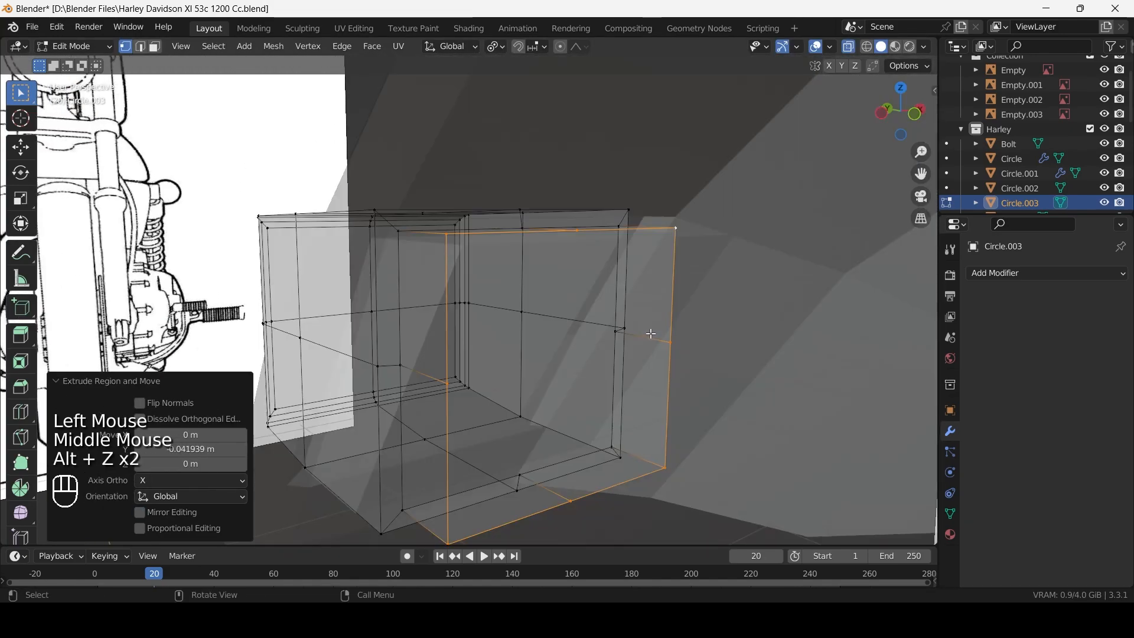
Inspect the extruded tail light box and its fit with the rear fender from several angles and in the left view.
{"action": "scroll", "coordinate": [650, 333], "scroll_direction": "down", "scroll_amount": 2}
{"action": "scroll", "coordinate": [584, 331], "scroll_direction": "up", "scroll_amount": 2}
{"action": "scroll", "coordinate": [581, 332], "scroll_direction": "down", "scroll_amount": 2}
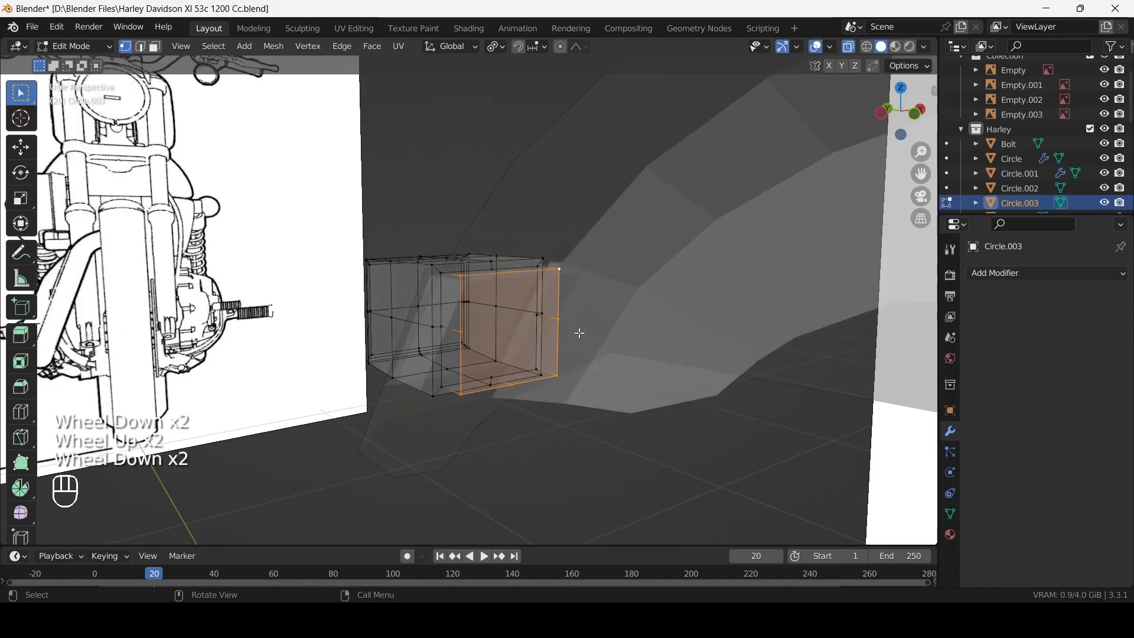
{"action": "key", "text": "Tab"}
{"action": "key", "text": "alt+z"}
{"action": "middle_click_drag", "start_coordinate": [536, 331], "coordinate": [349, 321]}
{"action": "scroll", "coordinate": [586, 343], "scroll_direction": "down", "scroll_amount": 2}
{"action": "left_click", "coordinate": [341, 320]}
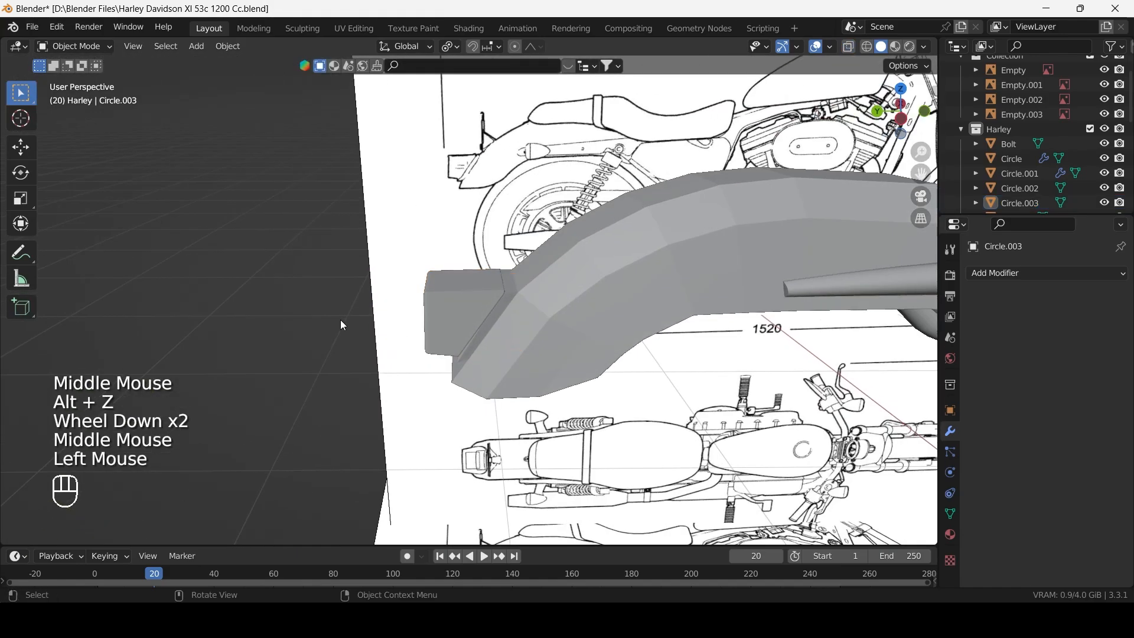
{"action": "key", "text": "ctrl+KP_3"}
{"action": "scroll", "coordinate": [392, 275], "scroll_direction": "down", "scroll_amount": 2}
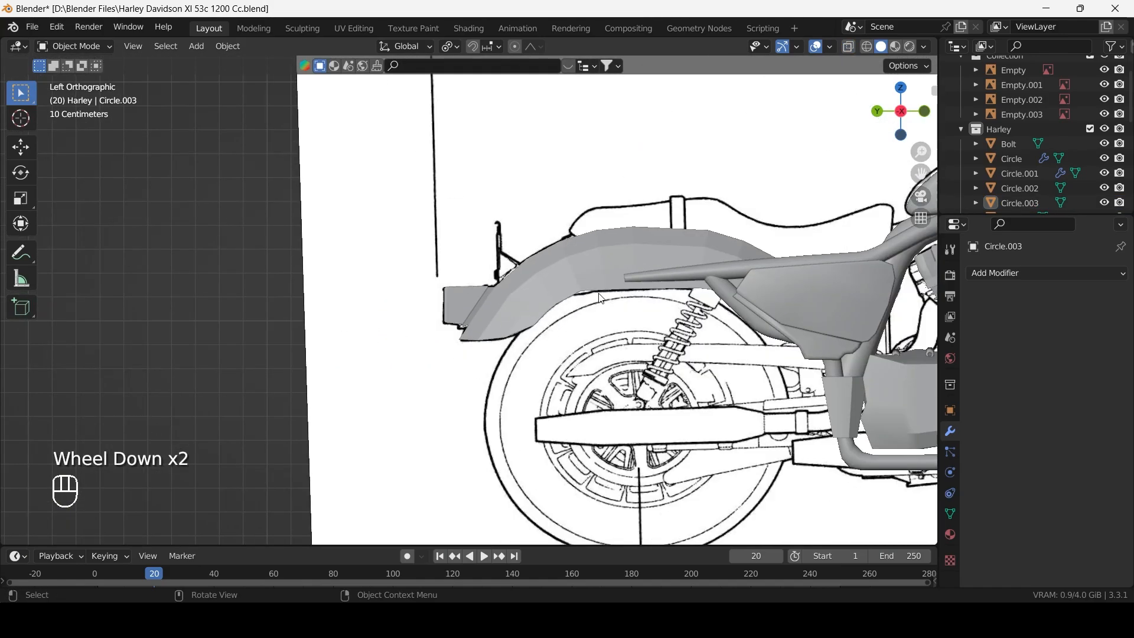
Shade the rear fender smooth and add a Subdivision Surface modifier with a viewport level of 2.
{"action": "right_click", "coordinate": [545, 281]}
{"action": "left_click", "coordinate": [545, 277]}
{"action": "mouse_move", "coordinate": [546, 275]}
{"action": "middle_mouse_down"}
{"action": "mouse_move", "coordinate": [705, 298]}
{"action": "mouse_move", "coordinate": [463, 303]}
{"action": "mouse_move", "coordinate": [574, 260]}
{"action": "mouse_move", "coordinate": [535, 280]}
{"action": "middle_mouse_up"}
{"action": "scroll", "coordinate": [525, 307], "scroll_direction": "up", "scroll_amount": 2}
{"action": "scroll", "coordinate": [515, 282], "scroll_direction": "down", "scroll_amount": 1}
{"action": "scroll", "coordinate": [515, 282], "scroll_direction": "up", "scroll_amount": 1}
{"action": "left_click", "coordinate": [1024, 269]}
{"action": "left_click", "coordinate": [862, 538]}
{"action": "middle_click_drag", "start_coordinate": [591, 413], "coordinate": [526, 413]}
{"action": "left_click", "coordinate": [1102, 338]}
{"action": "scroll", "coordinate": [639, 367], "scroll_direction": "up", "scroll_amount": 1}
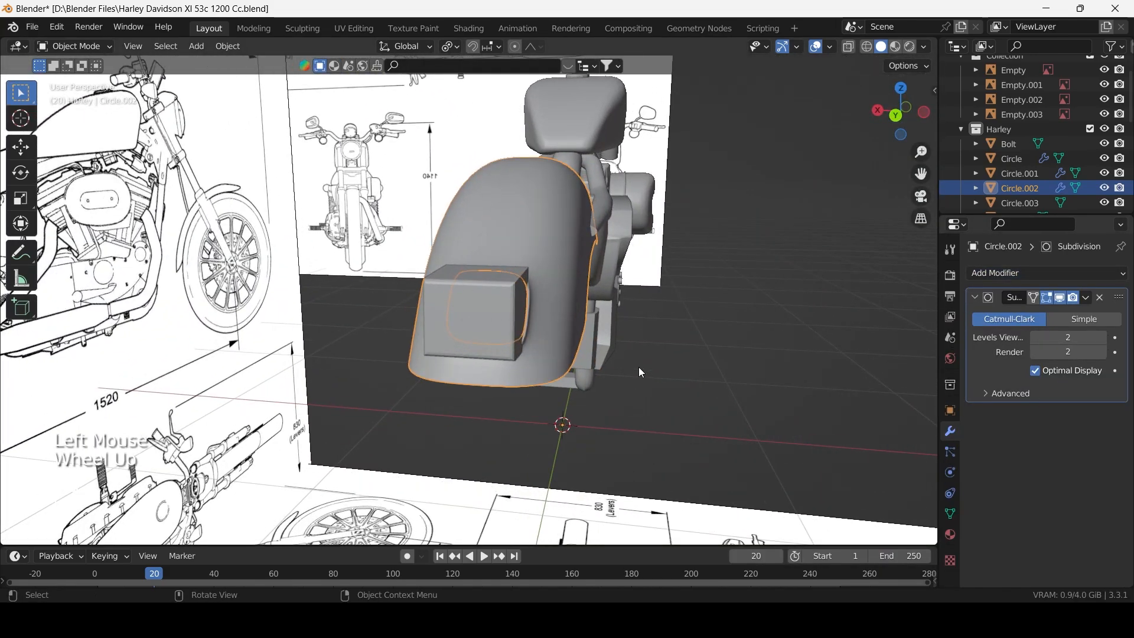
Add a supporting edge loop around the rim of the rear fender's tail light recess and slide it close to the edge.
{"action": "scroll", "coordinate": [543, 357], "scroll_direction": "up", "scroll_amount": 2}
{"action": "key", "text": "Tab"}
{"action": "middle_click_drag", "start_coordinate": [639, 367], "coordinate": [492, 369]}
{"action": "scroll", "coordinate": [491, 369], "scroll_direction": "up", "scroll_amount": 2}
{"action": "key", "text": "ctrl+r"}
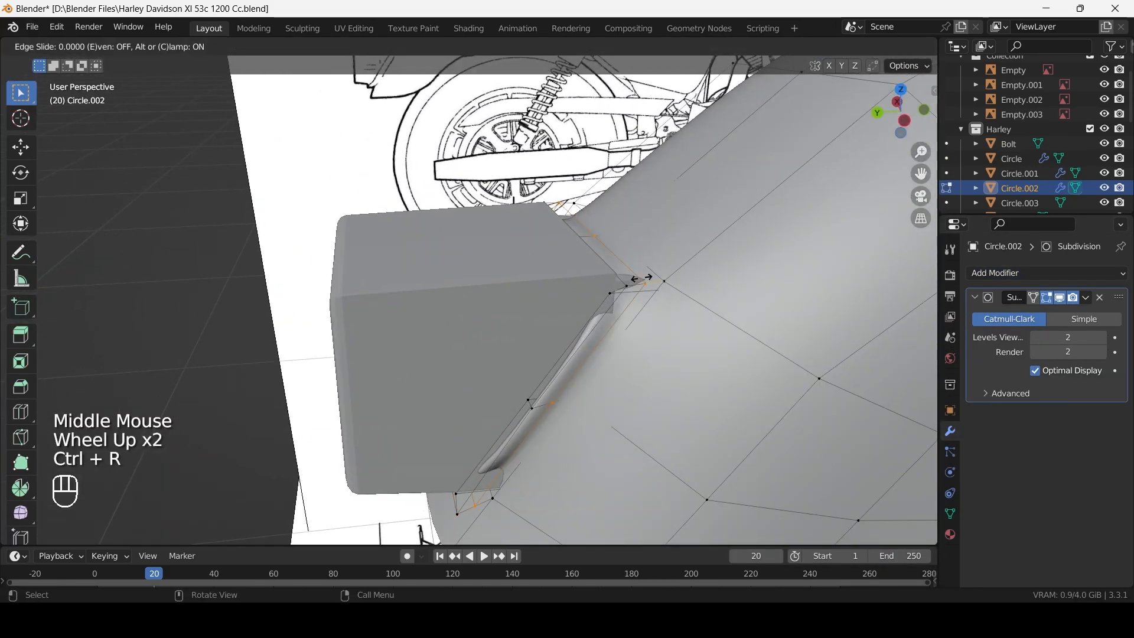
{"action": "left_click", "coordinate": [578, 290], "text": "shift"}
Bevel the inner edge loop of the fender's tail light recess by about 0.0032 m with 1 segment.
{"action": "scroll", "coordinate": [579, 289], "scroll_direction": "up", "scroll_amount": 2}
{"action": "left_click", "coordinate": [715, 359], "text": "alt"}
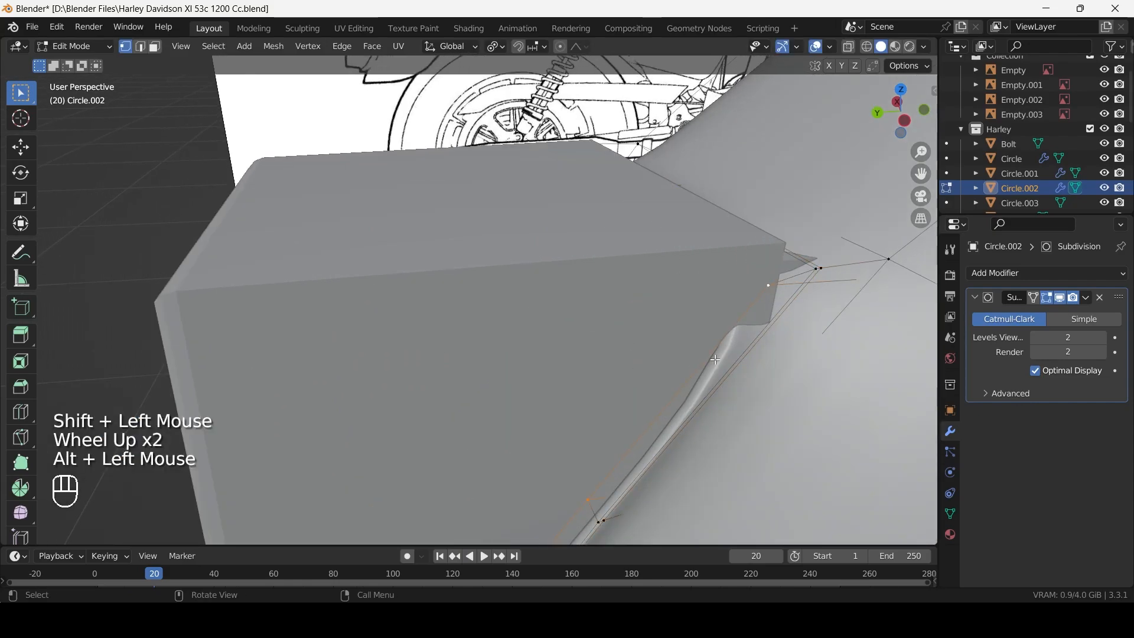
{"action": "key", "text": "ctrl+b"}
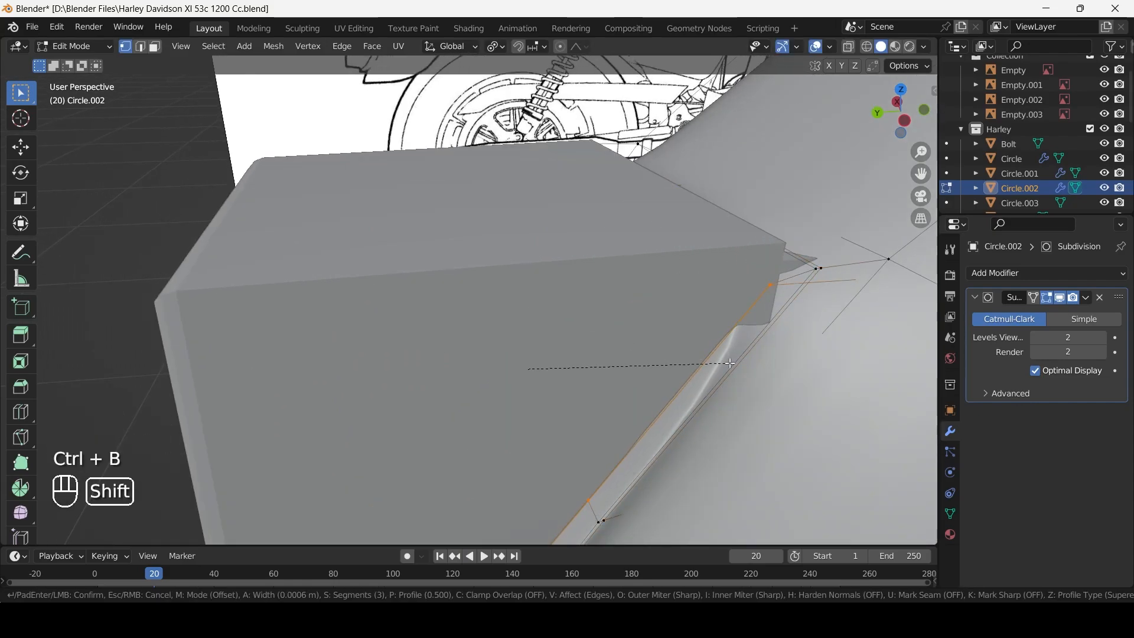
{"action": "scroll", "coordinate": [757, 375], "scroll_direction": "down", "scroll_amount": 1, "text": "shift"}
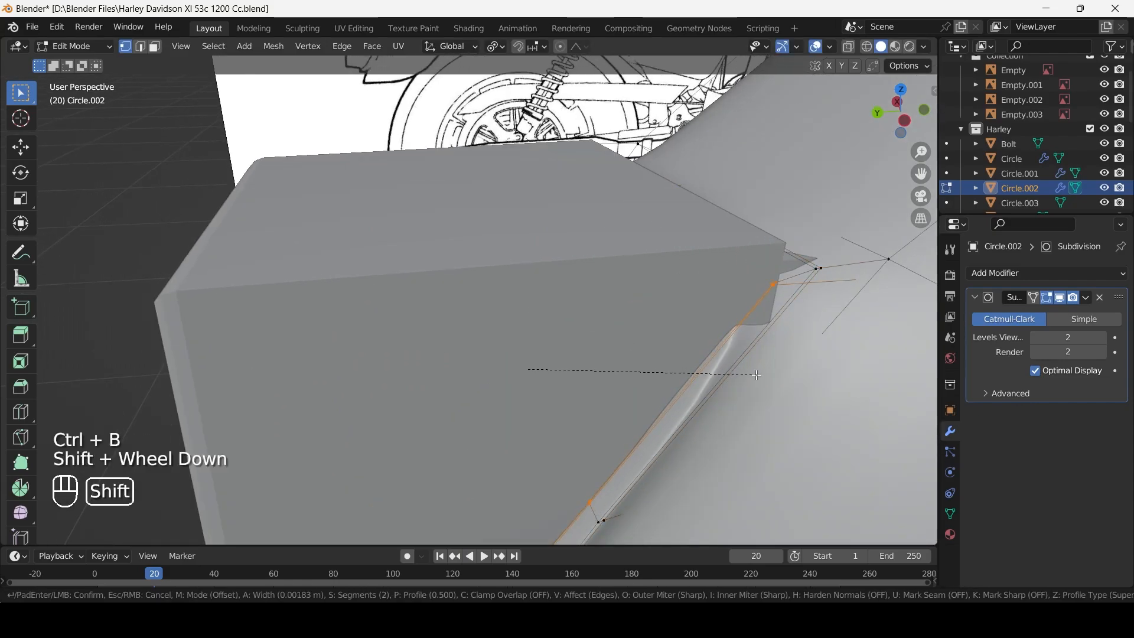
{"action": "left_click", "coordinate": [785, 390], "text": "shift"}
{"action": "scroll", "coordinate": [695, 380], "scroll_direction": "down", "scroll_amount": 2}
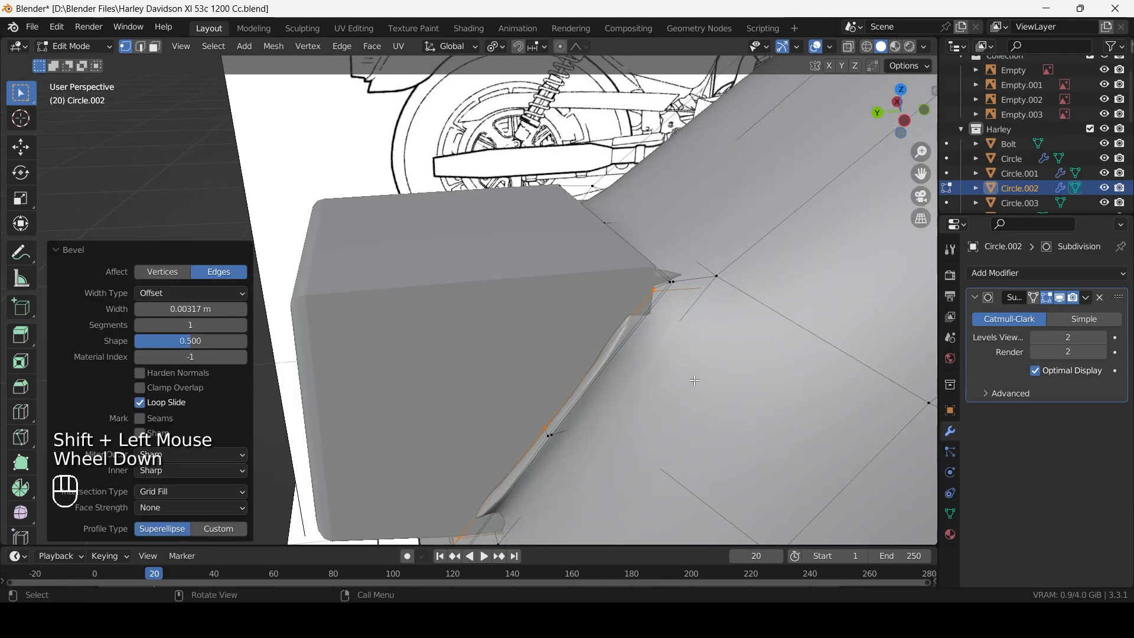
Add supporting loop cuts along the side of the fender and slide them close to the recess's corner.
{"action": "left_click", "coordinate": [675, 369]}
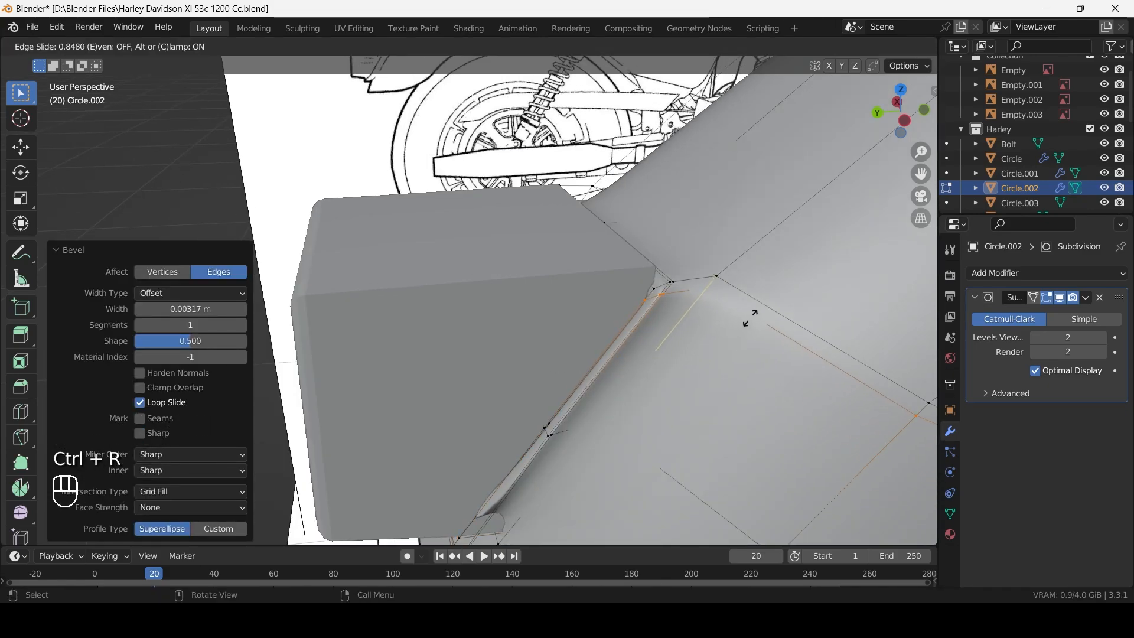
{"action": "left_click", "coordinate": [777, 314], "text": "shift"}
{"action": "scroll", "coordinate": [777, 315], "scroll_direction": "down", "scroll_amount": 2}
{"action": "key", "text": "ctrl+r"}
{"action": "middle_click_drag", "start_coordinate": [555, 366], "coordinate": [798, 366], "text": "shift"}
{"action": "left_click", "coordinate": [568, 349]}
{"action": "left_click", "coordinate": [537, 372]}
Add two more lengthwise loop cuts beside the recess, sliding the one at its lower corner to a factor of about -0.928.
{"action": "key", "text": "ctrl+r"}
{"action": "left_click", "coordinate": [269, 337]}
{"action": "left_click", "coordinate": [281, 355], "text": "shift"}
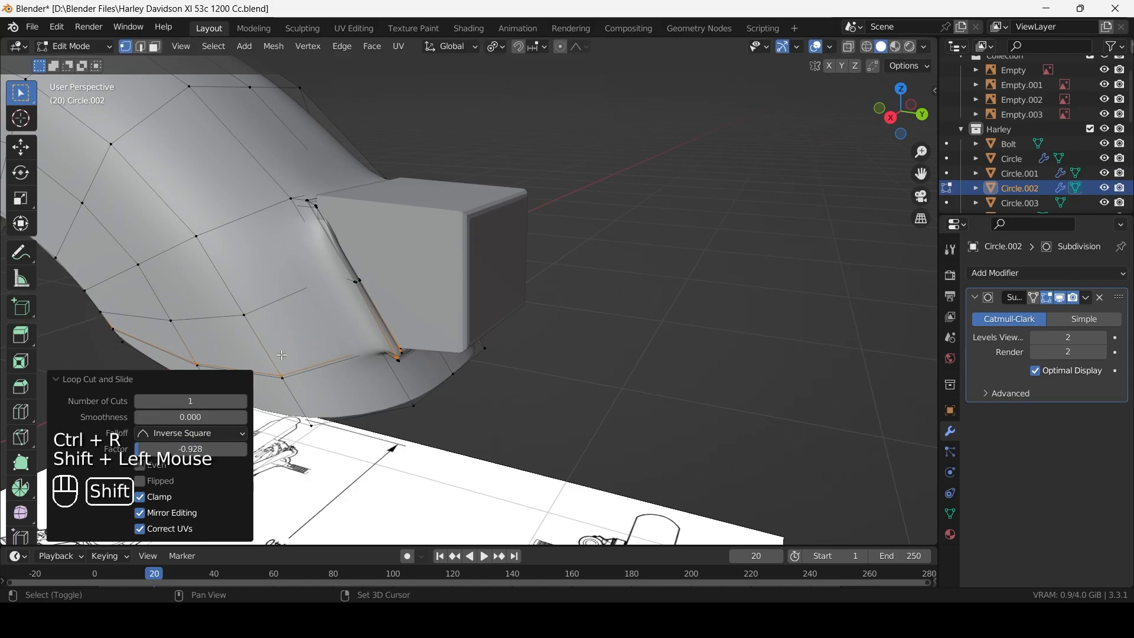
{"action": "left_click", "coordinate": [281, 253]}
{"action": "left_click", "coordinate": [255, 239], "text": "shift"}
{"action": "scroll", "coordinate": [260, 241], "scroll_direction": "down", "scroll_amount": 2}
{"action": "key", "text": "Tab"}
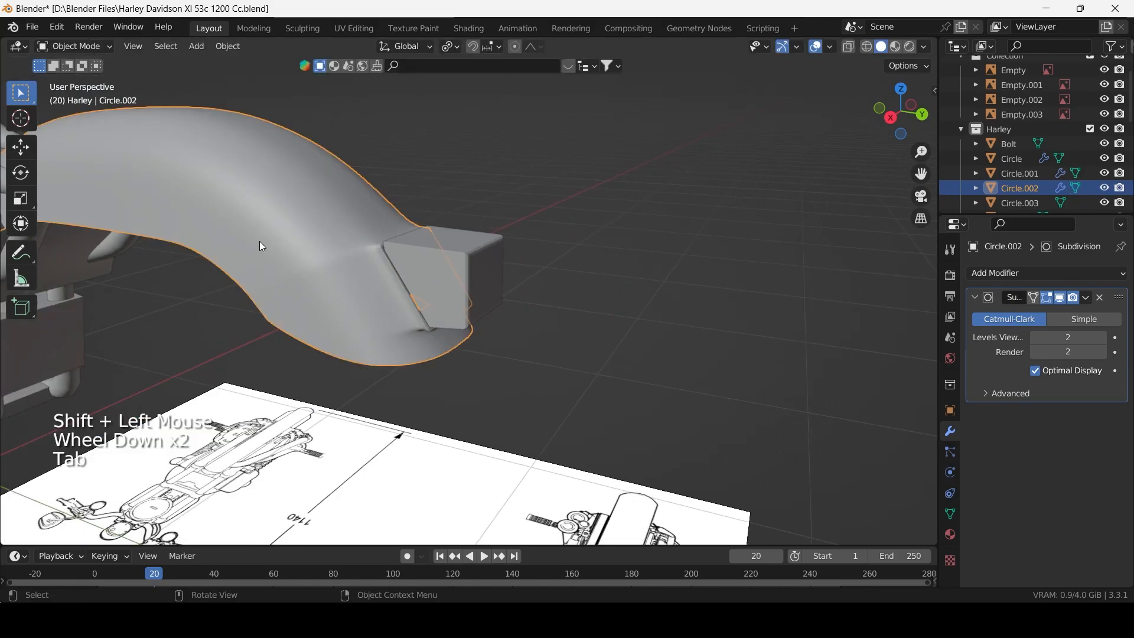
Inspect the smoothed rear fender around the tail light box and compare it with the side blueprint in left orthographic view.
{"action": "middle_click_drag", "start_coordinate": [260, 241], "coordinate": [424, 362]}
{"action": "scroll", "coordinate": [625, 308], "scroll_direction": "up", "scroll_amount": 2}
{"action": "scroll", "coordinate": [533, 336], "scroll_direction": "down", "scroll_amount": 4}
{"action": "left_click", "coordinate": [372, 311]}
{"action": "key", "text": "ctrl+KP_3"}
{"action": "scroll", "coordinate": [544, 305], "scroll_direction": "down", "scroll_amount": 2}
{"action": "scroll", "coordinate": [544, 305], "scroll_direction": "up", "scroll_amount": 2}
{"action": "left_click", "coordinate": [543, 302]}
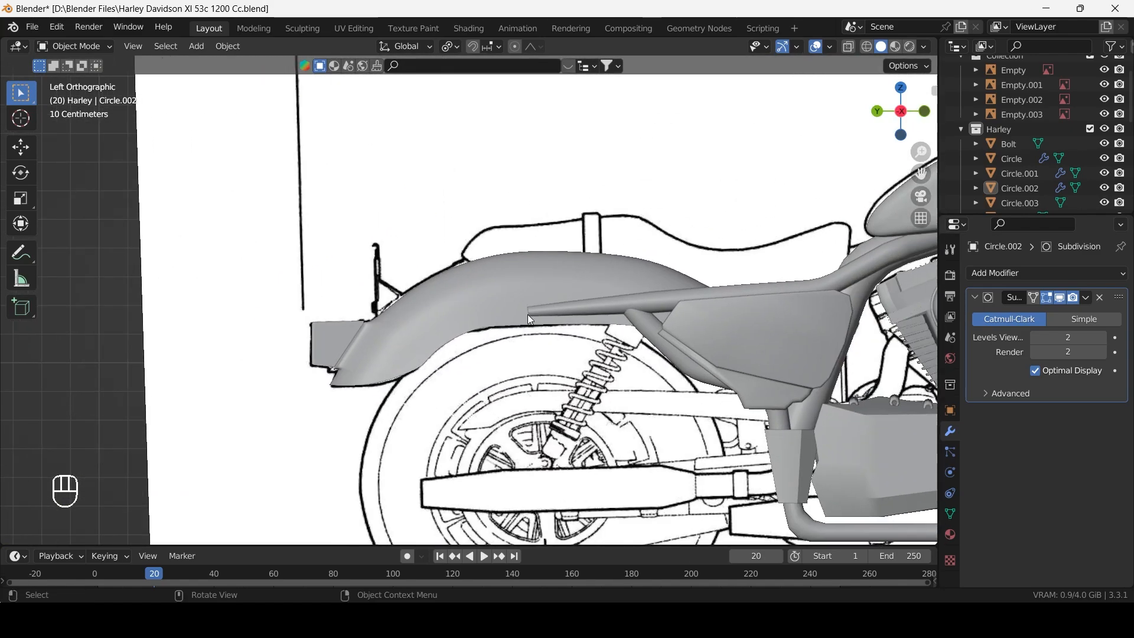
{"action": "scroll", "coordinate": [528, 316], "scroll_direction": "down", "scroll_amount": 1}
{"action": "key", "text": "shift+a"}
{"action": "mouse_move", "coordinate": [631, 307]}
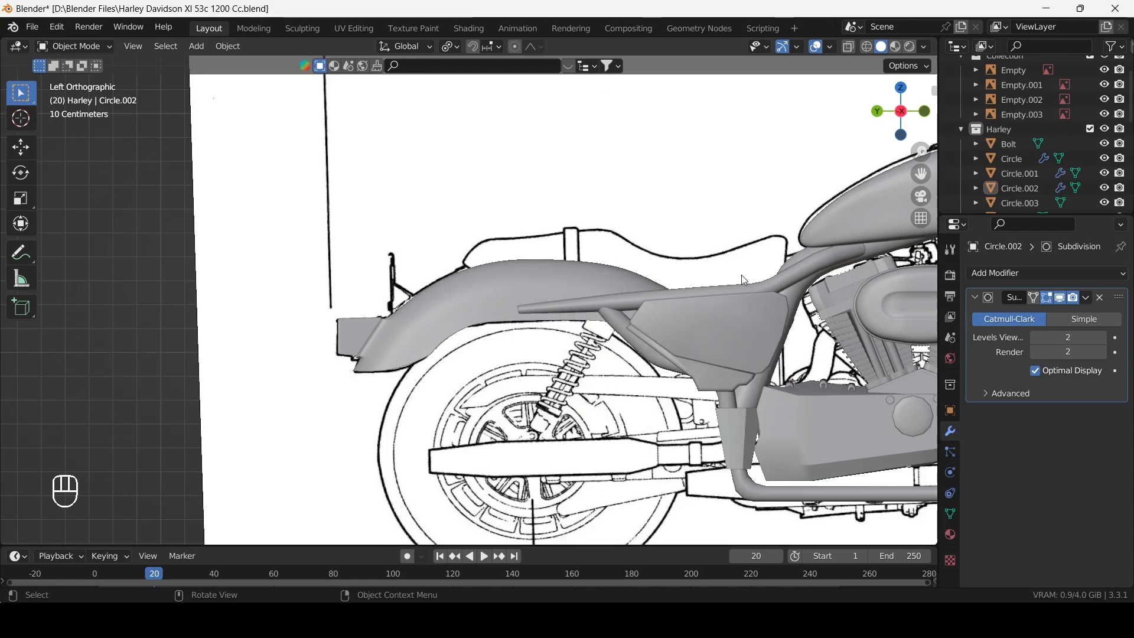
Compare the fender and seat area with the blueprint in top orthographic view, using X-ray to see the drawing through the model.
{"action": "scroll", "coordinate": [740, 276], "scroll_direction": "down", "scroll_amount": 4}
{"action": "middle_click_drag", "start_coordinate": [738, 279], "coordinate": [623, 247]}
{"action": "scroll", "coordinate": [631, 325], "scroll_direction": "down", "scroll_amount": 2}
{"action": "key", "text": "KP_7"}
{"action": "scroll", "coordinate": [591, 342], "scroll_direction": "up", "scroll_amount": 2}
{"action": "key", "text": "alt+z"}
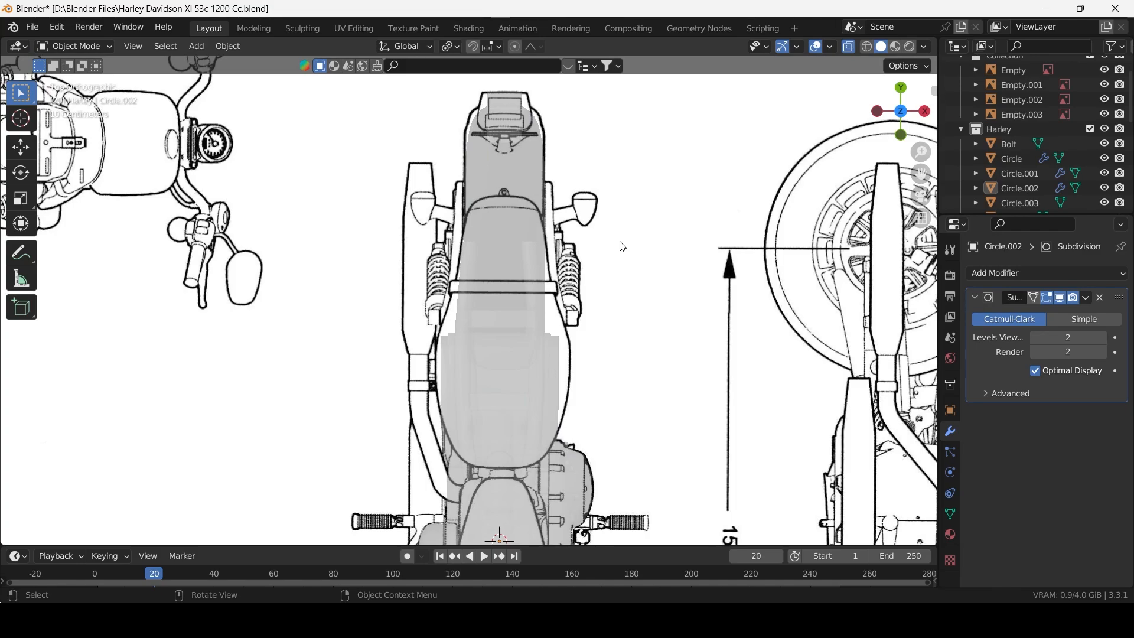
{"action": "scroll", "coordinate": [622, 245], "scroll_direction": "down", "scroll_amount": 2}
{"action": "key", "text": "alt+z"}
{"action": "scroll", "coordinate": [556, 321], "scroll_direction": "down", "scroll_amount": 2}
{"action": "scroll", "coordinate": [552, 322], "scroll_direction": "up", "scroll_amount": 1}
{"action": "scroll", "coordinate": [490, 260], "scroll_direction": "up", "scroll_amount": 2}
Hide the collection of blueprint images and review the motorcycle model on its own from the side.
{"action": "middle_click_drag", "start_coordinate": [531, 355], "coordinate": [502, 239]}
{"action": "middle_click_drag", "start_coordinate": [472, 239], "coordinate": [567, 207]}
{"action": "scroll", "coordinate": [516, 232], "scroll_direction": "down", "scroll_amount": 1}
{"action": "left_click", "coordinate": [335, 247]}
{"action": "middle_click_drag", "start_coordinate": [334, 247], "coordinate": [378, 245]}
{"action": "scroll", "coordinate": [1103, 89], "scroll_direction": "up", "scroll_amount": 1}
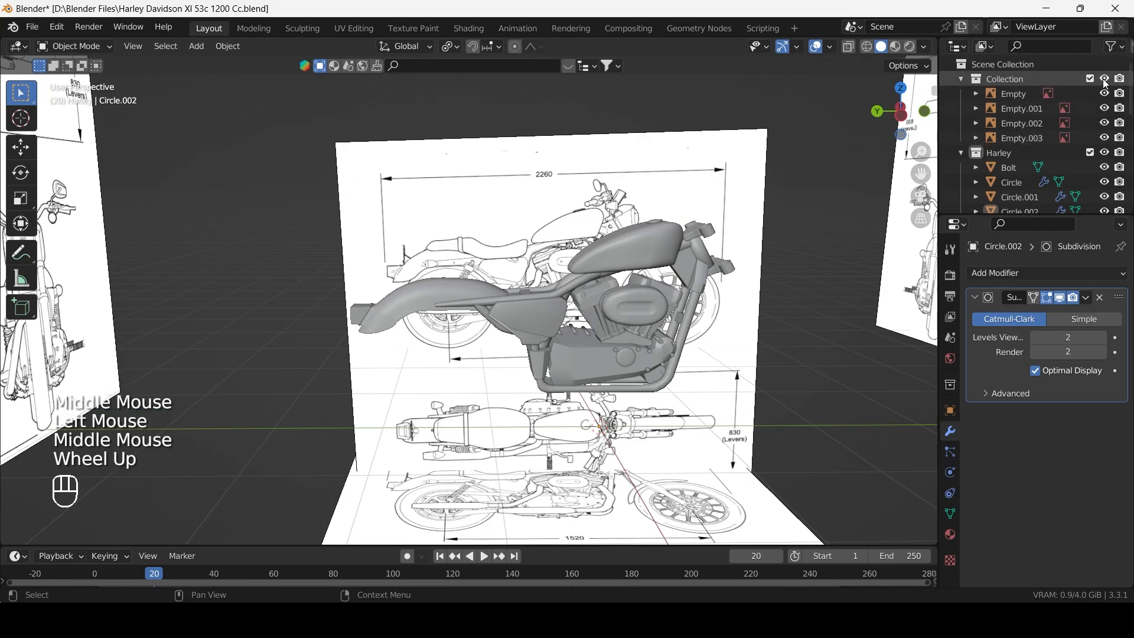
{"action": "left_click", "coordinate": [1104, 79]}
{"action": "scroll", "coordinate": [656, 266], "scroll_direction": "down", "scroll_amount": 2}
{"action": "middle_click_drag", "start_coordinate": [656, 266], "coordinate": [593, 295]}
{"action": "scroll", "coordinate": [565, 281], "scroll_direction": "up", "scroll_amount": 4}
{"action": "scroll", "coordinate": [383, 300], "scroll_direction": "down", "scroll_amount": 1}
{"action": "scroll", "coordinate": [525, 313], "scroll_direction": "down", "scroll_amount": 2}
{"action": "scroll", "coordinate": [541, 290], "scroll_direction": "up", "scroll_amount": 2}
{"action": "scroll", "coordinate": [593, 295], "scroll_direction": "down", "scroll_amount": 2}
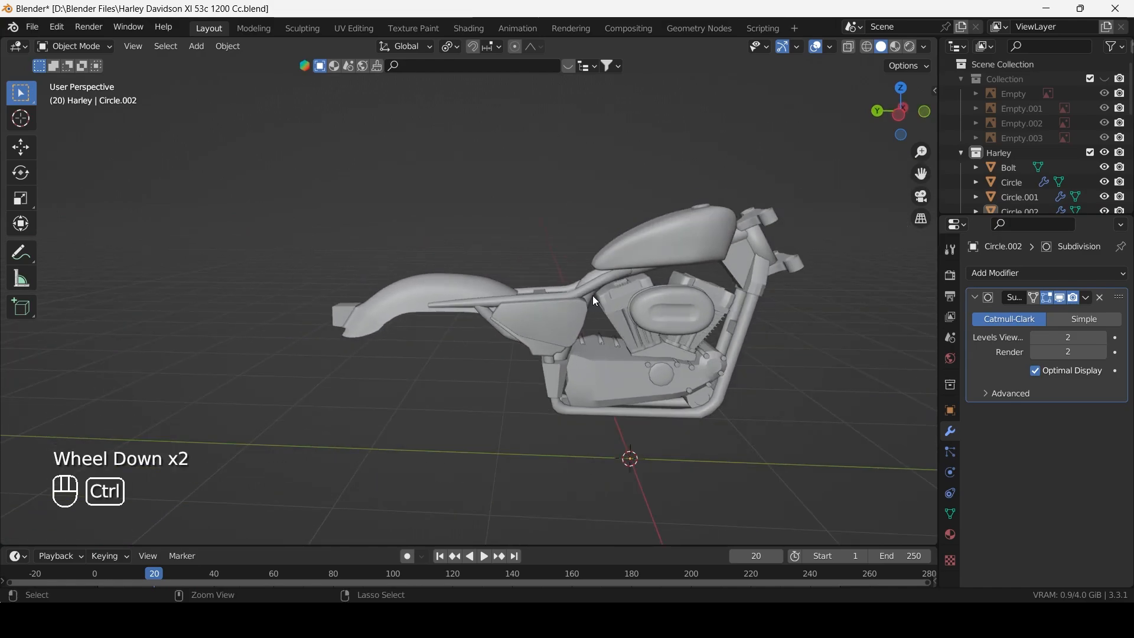